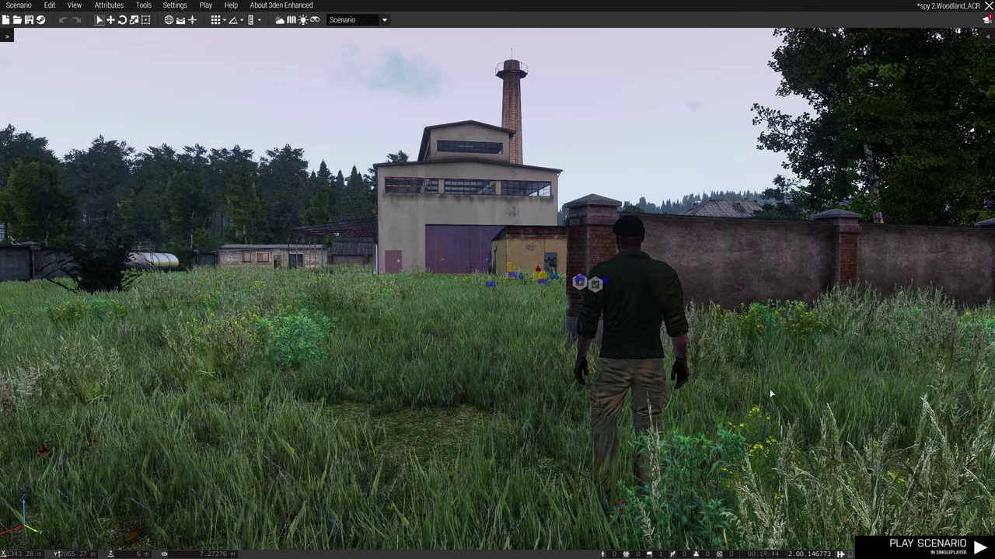
Play the scenario in singleplayer and run across the field to the doorway of the small yellow garage.
left_click(938, 545)
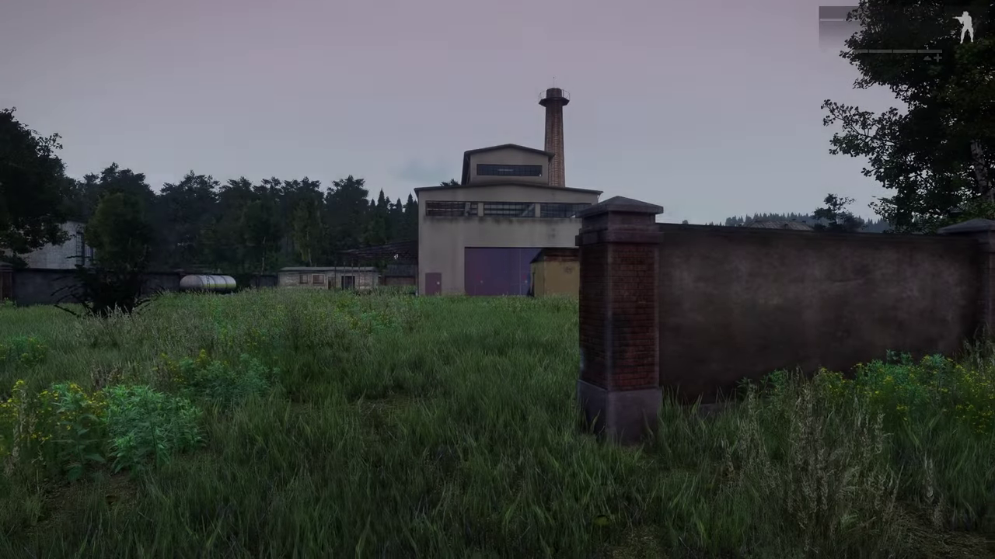
key("w")
key("KP_Enter")
key("w")
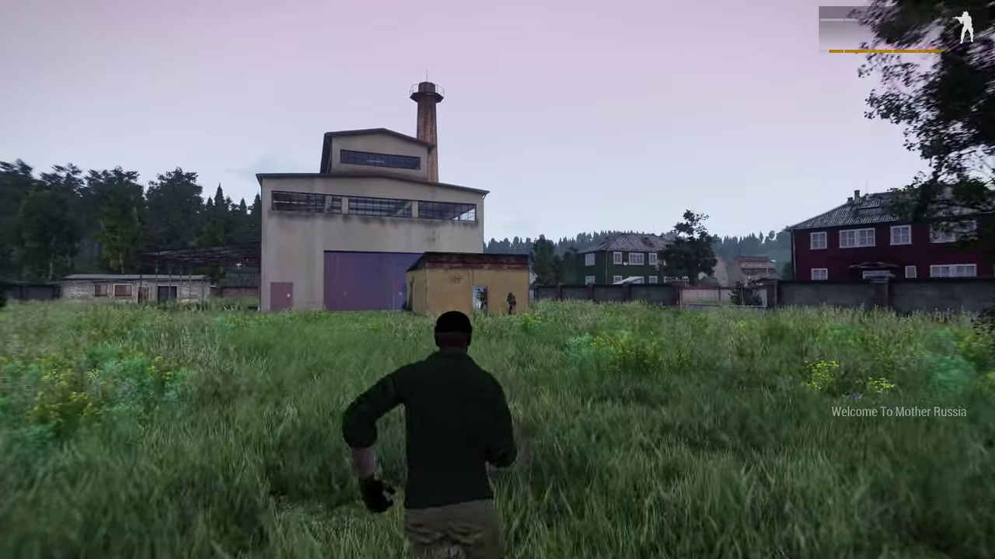
key("w")
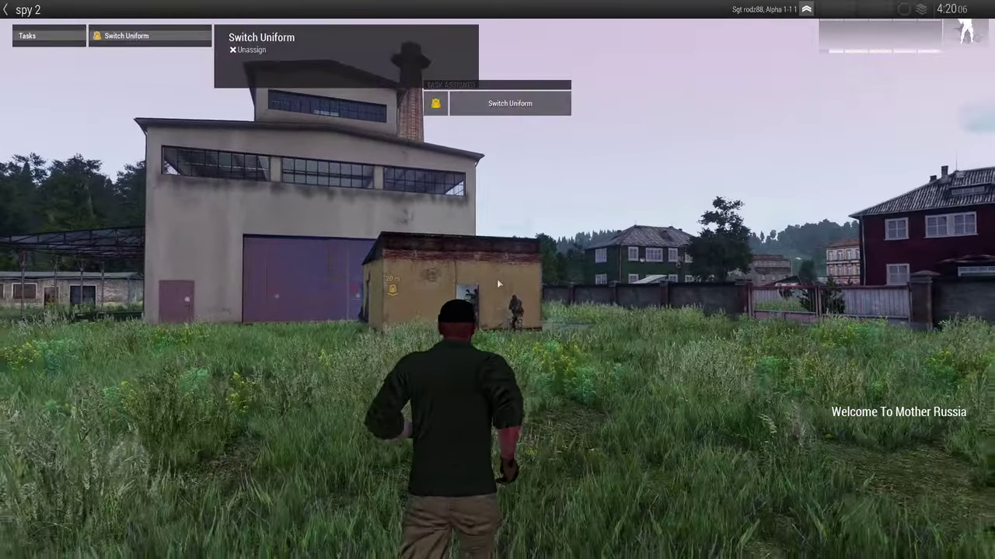
key("KP_Enter")
key("w")
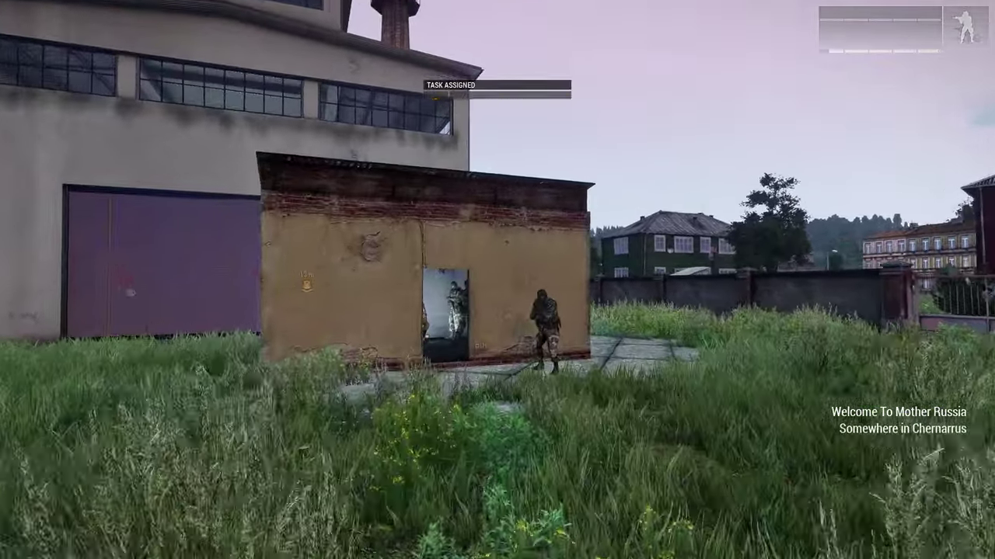
key("w")
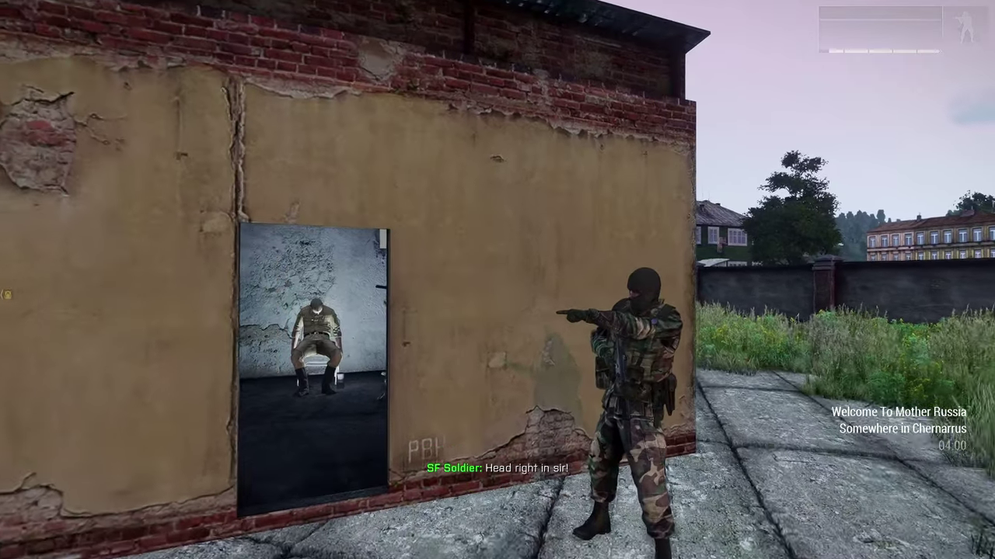
Enter the garage past the soldiers and walk up to the equipment crate on the table.
key("w")
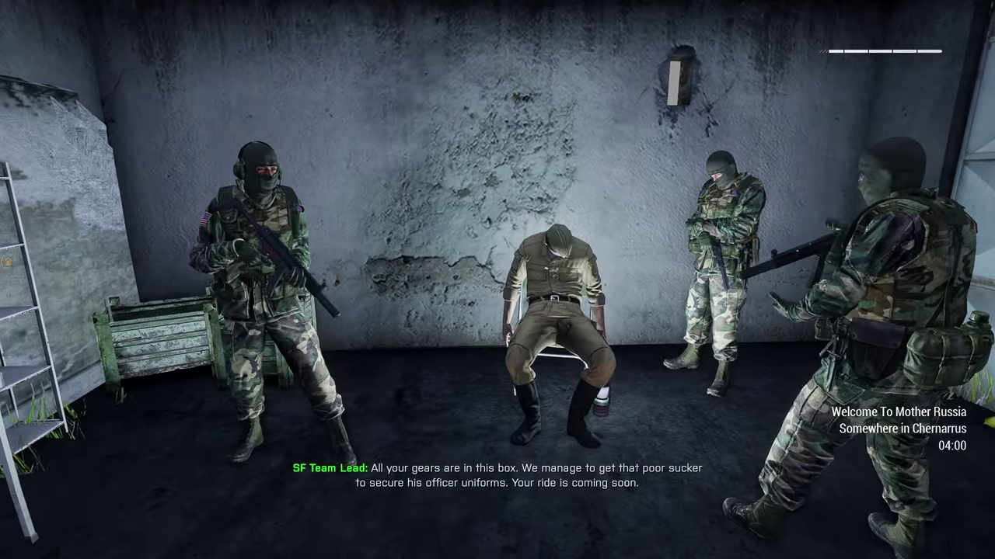
key("w")
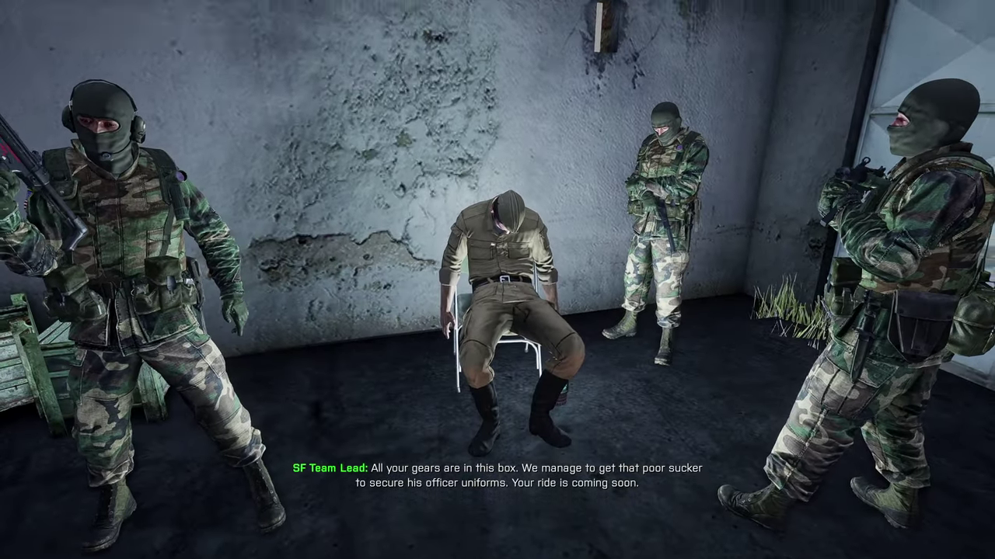
key("w")
key("KP_Enter")
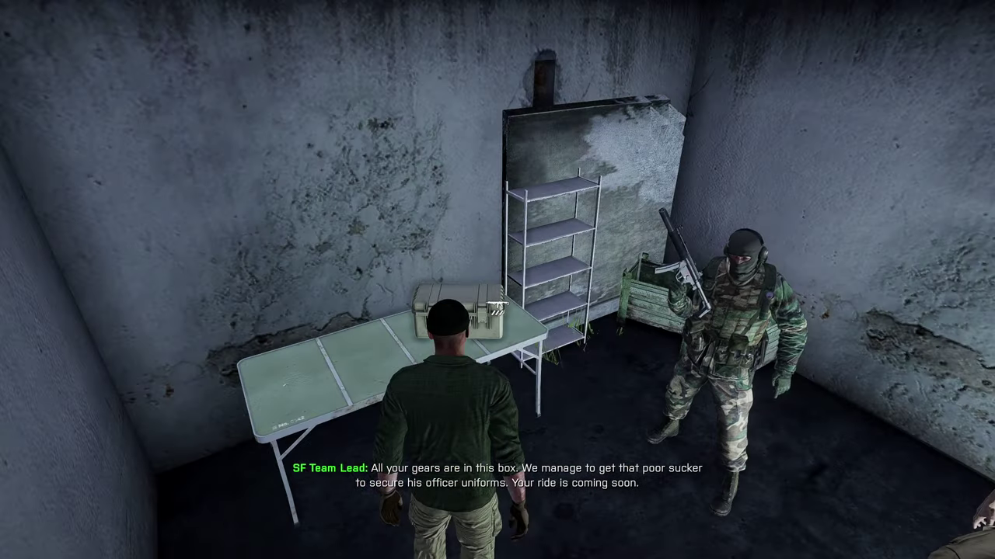
Open the crate's inventory and put on the officer uniform and the Officer cap, M1973 (Field).
scroll(498, 309, "down", 1)
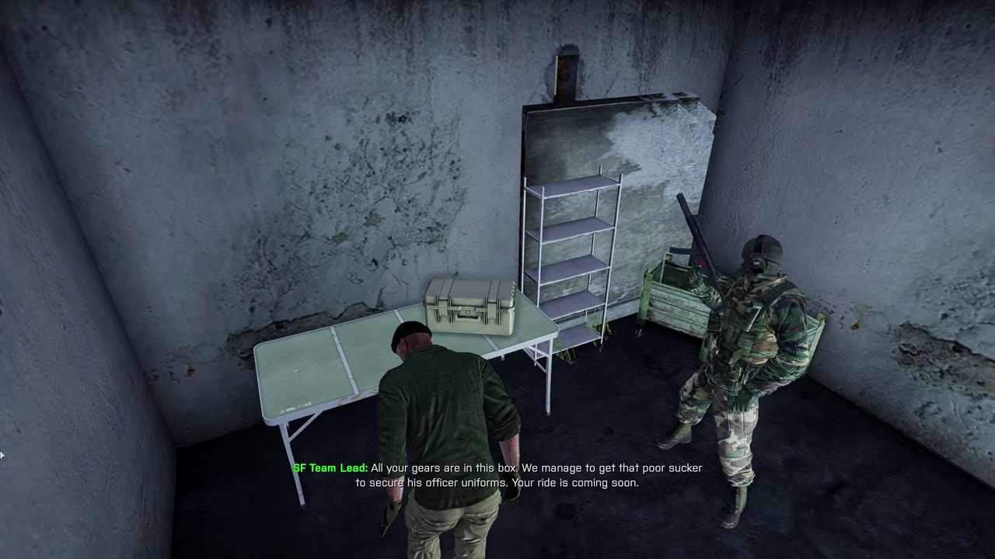
key("i")
double_click(321, 236)
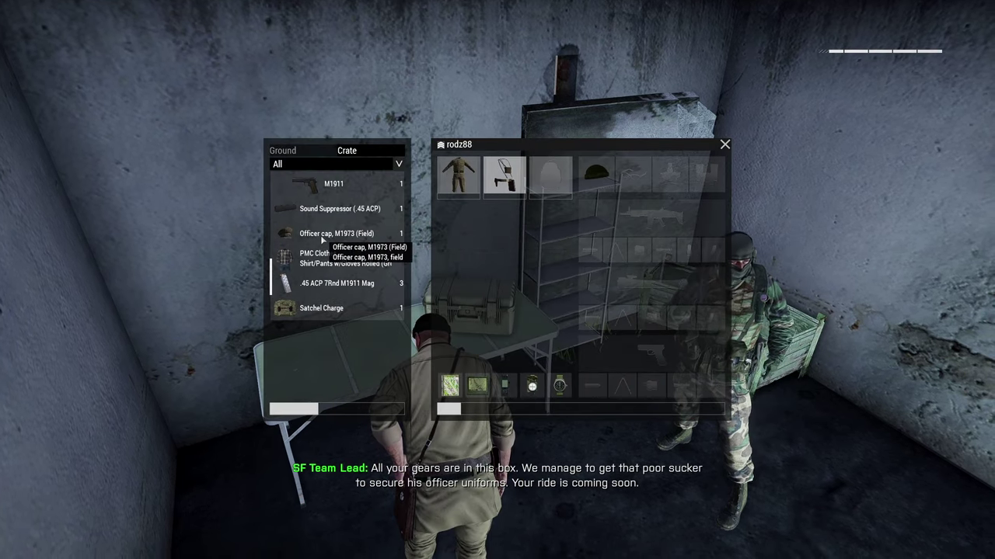
double_click(326, 239)
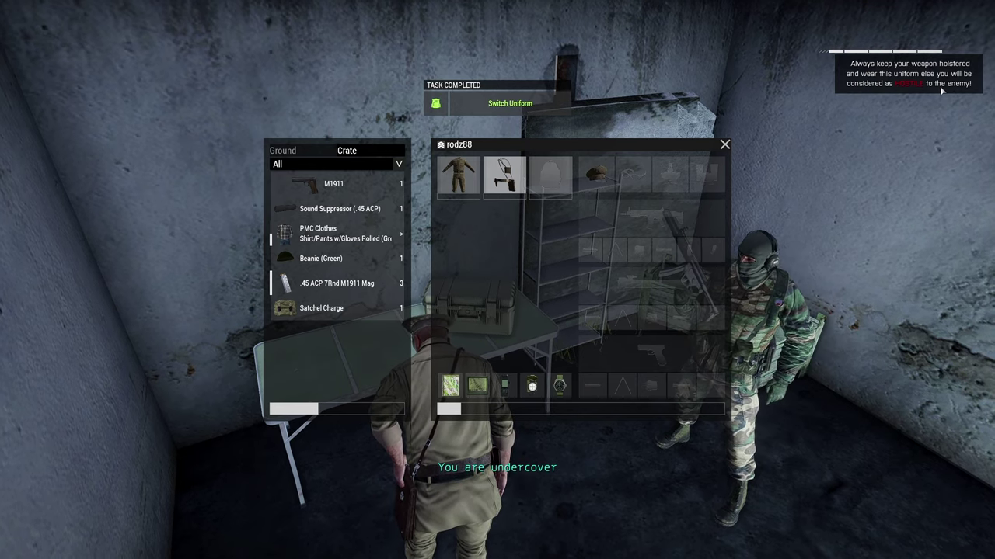
Take the M1911, Sound Suppressor (.45 ACP), .45 ACP magazines and Satchel Charge from the crate, and close the inventory.
double_click(359, 185)
double_click(359, 185)
double_click(349, 233)
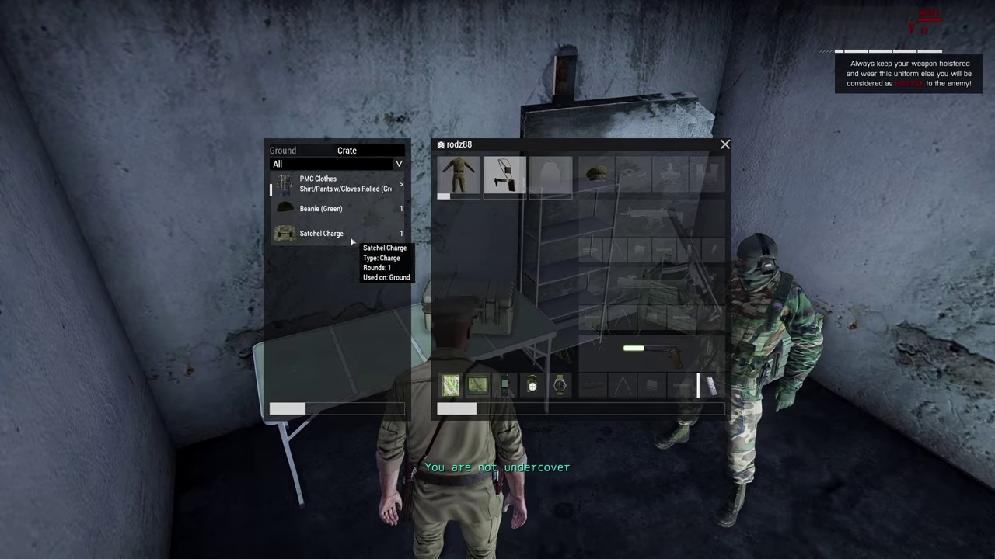
double_click(348, 236)
left_click(724, 144)
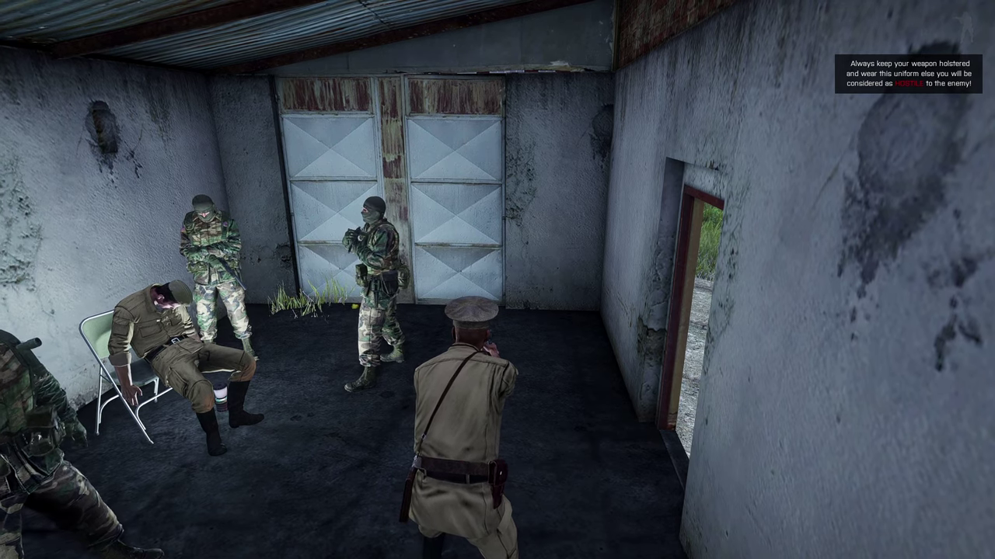
Holster the M1911, draw it again, and holster it once more.
scroll(497, 280, "down", 1)
key("Return")
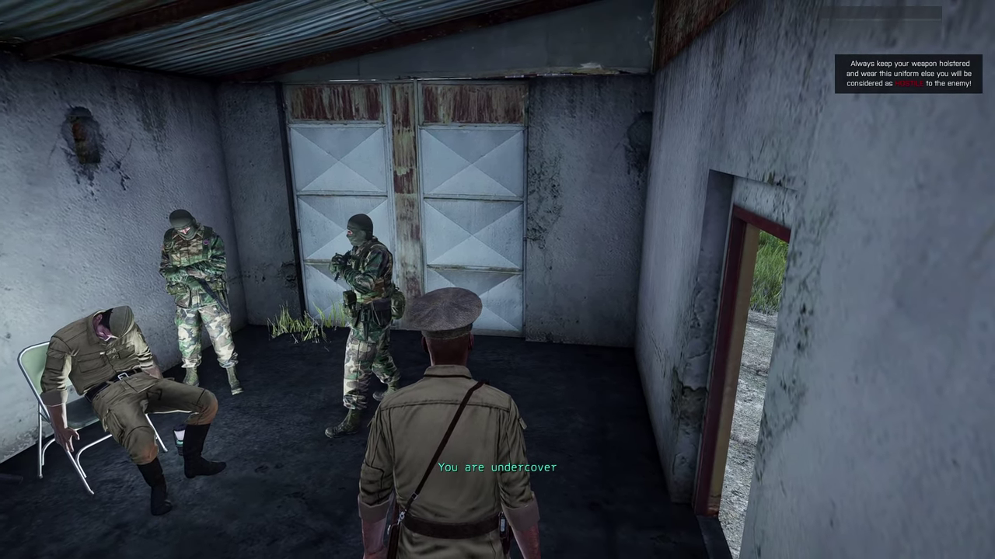
key("2")
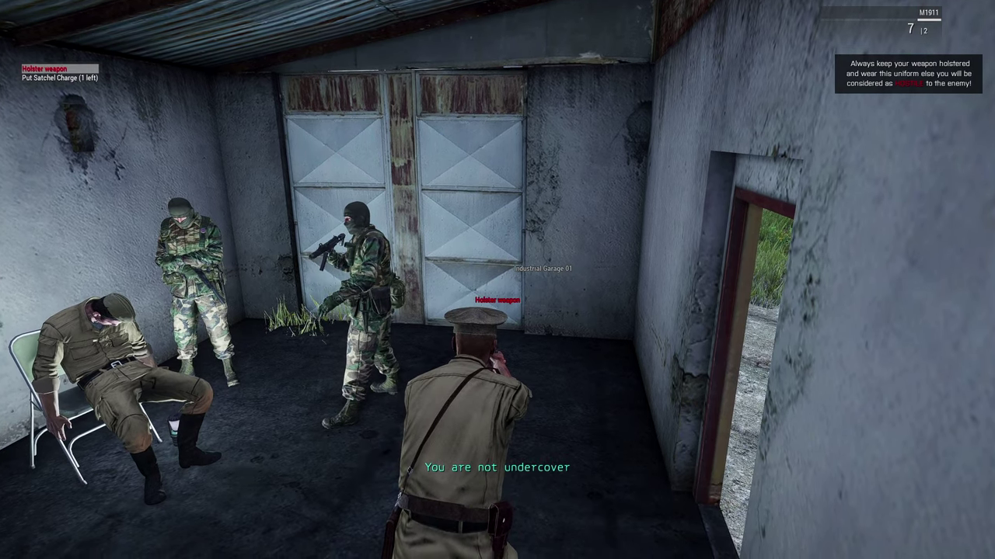
key("0")
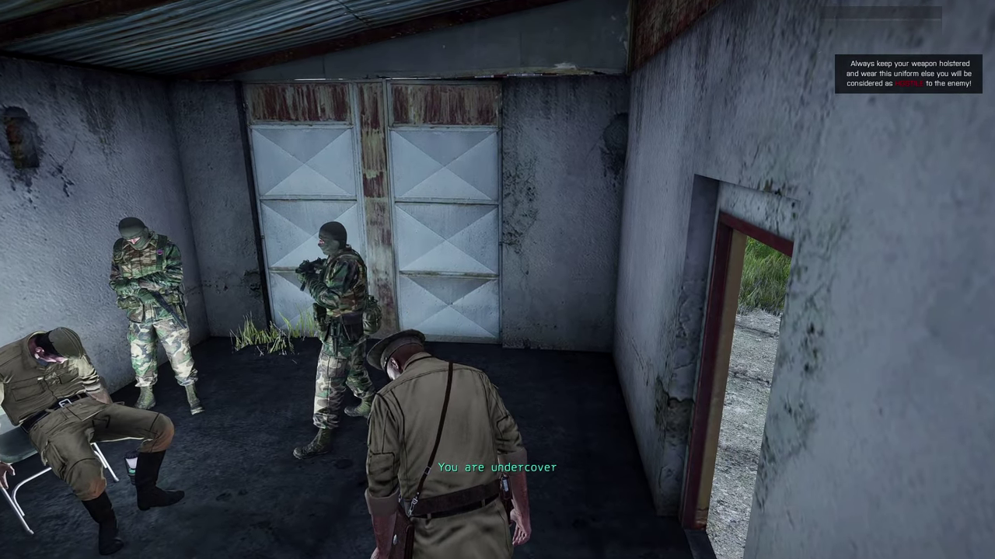
Take the officer cap off onto the ground and close the inventory.
key("i")
double_click(599, 180)
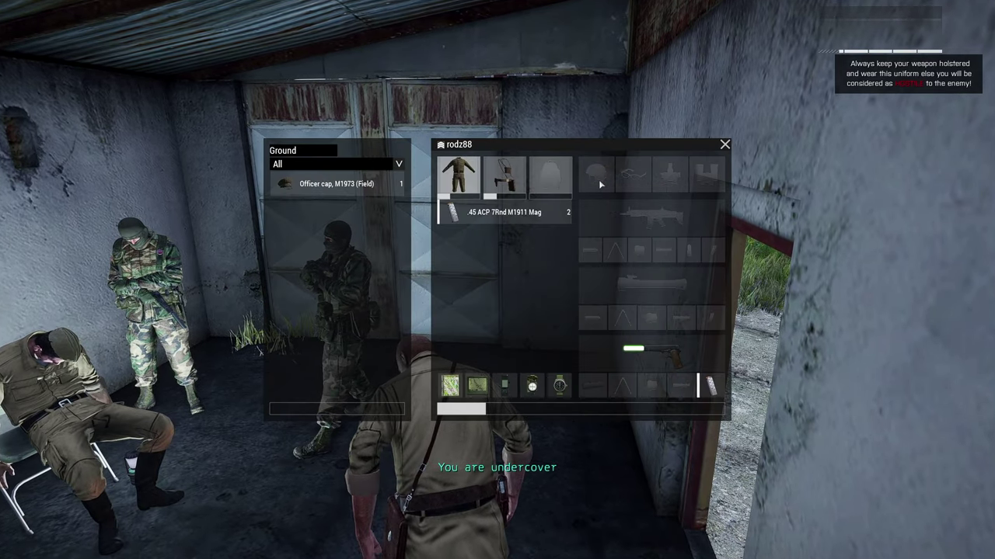
left_click(724, 145)
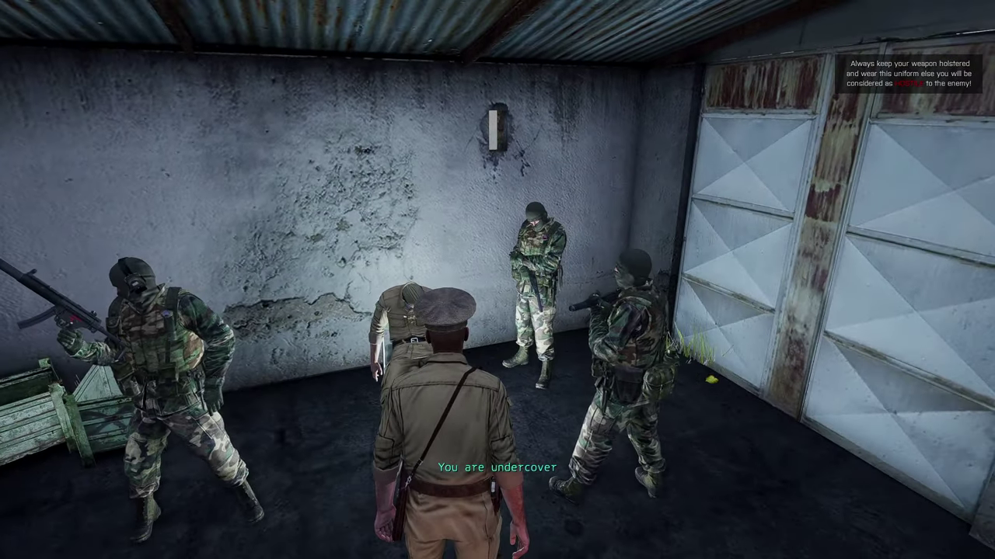
Use the map to relocate the character to the crossroads in Chernogorsk.
key("m")
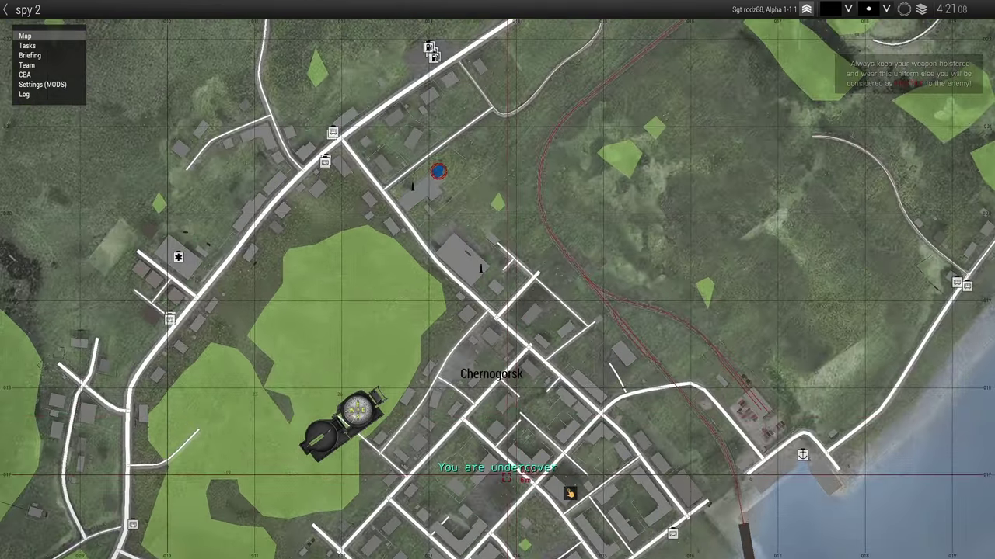
scroll(536, 280, "up", 5)
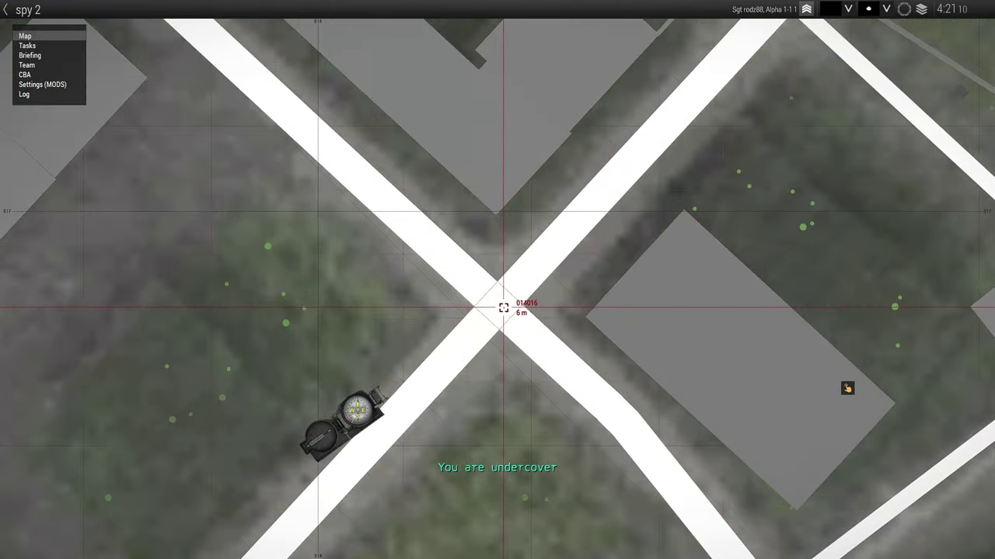
key("m")
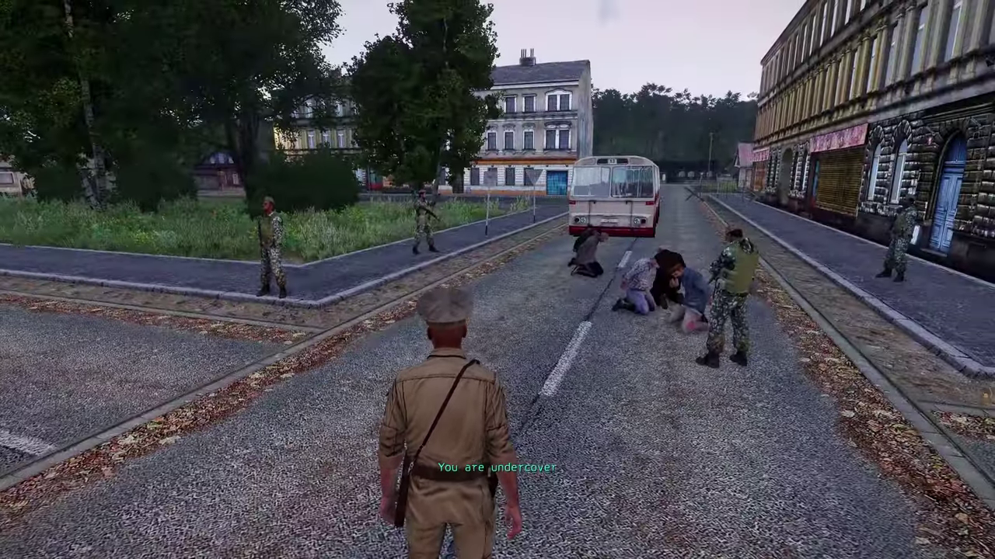
Walk from the checkpoint with the bus to the КОЛГАЗ building and pass its guards into the lobby.
key("s")
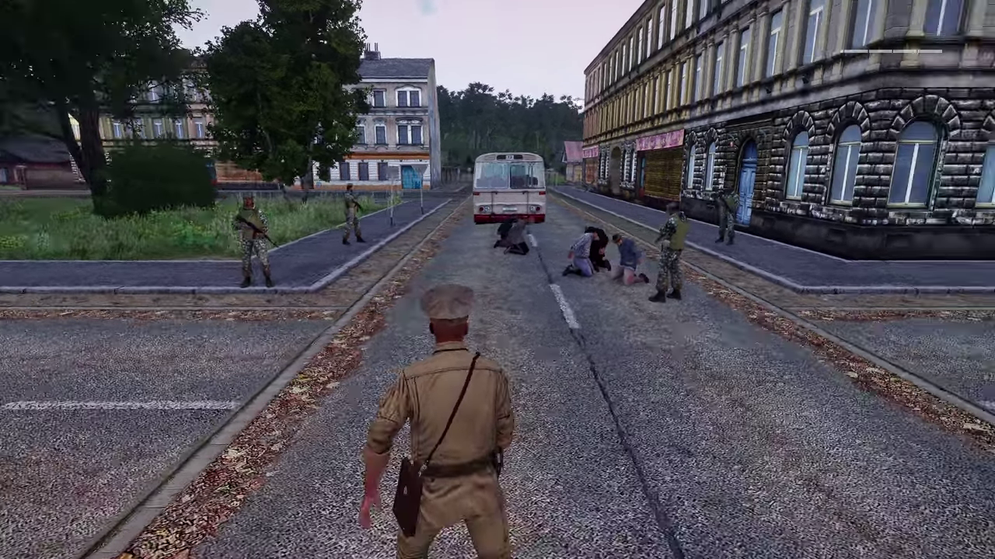
key("a")
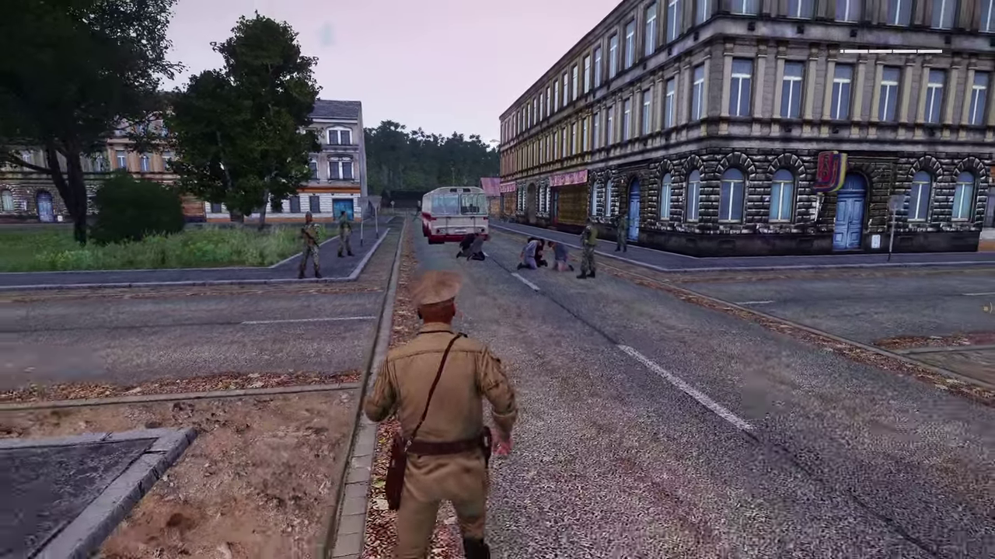
key("w")
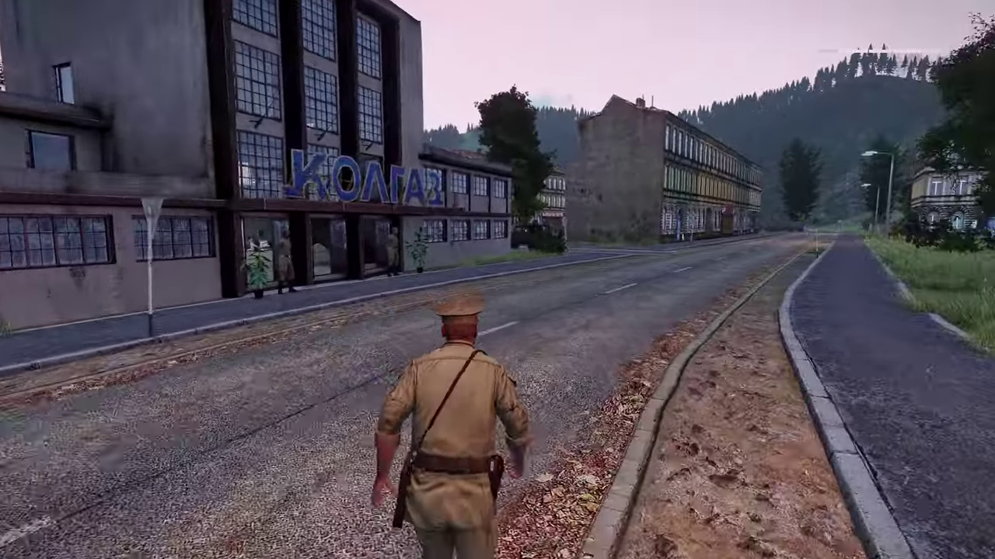
key("w")
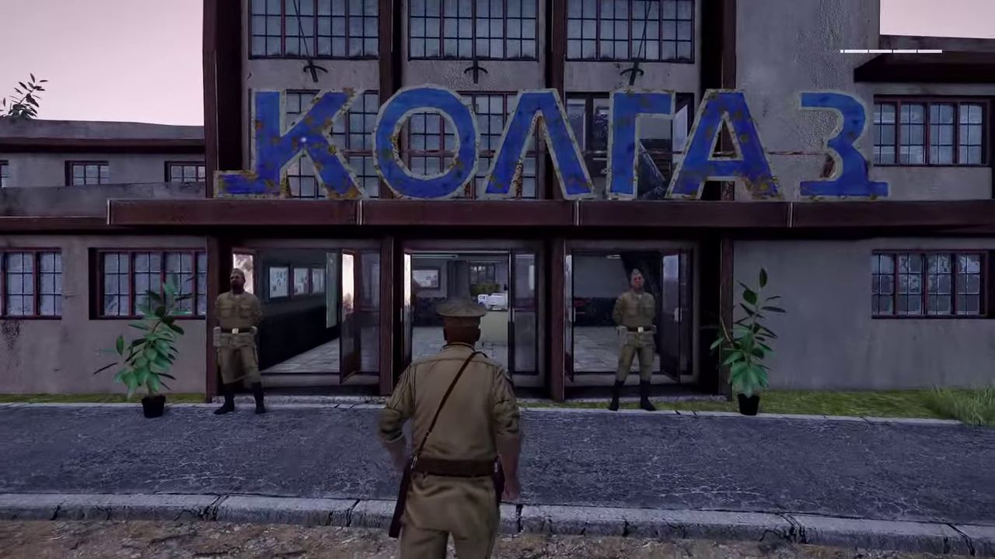
key("w")
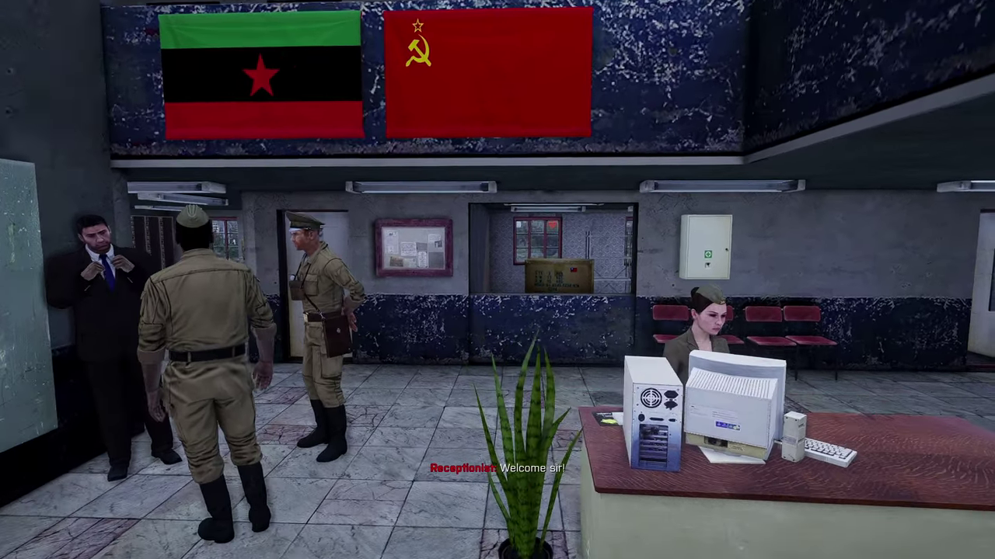
Walk through the lobby and ground-floor corridors and climb the stairs.
key("w")
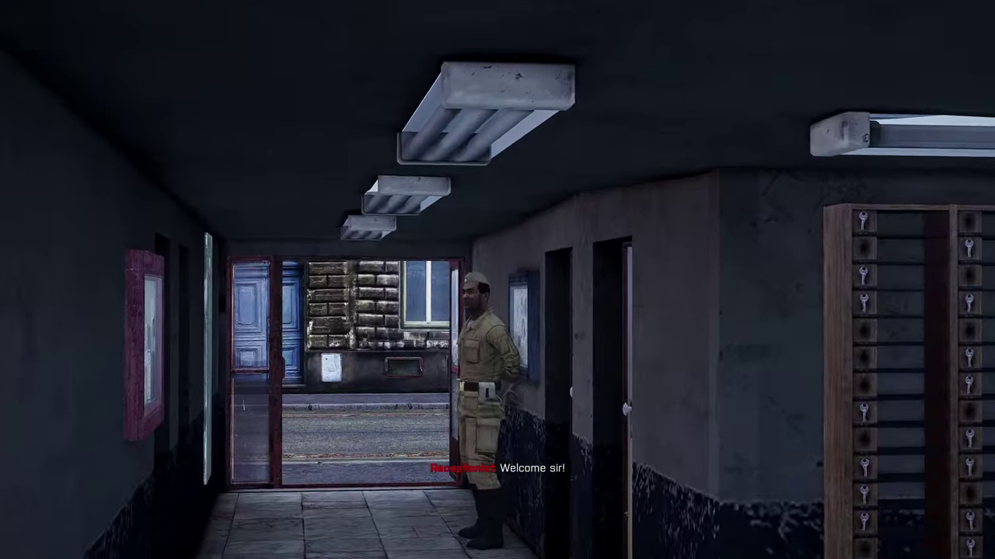
key("w")
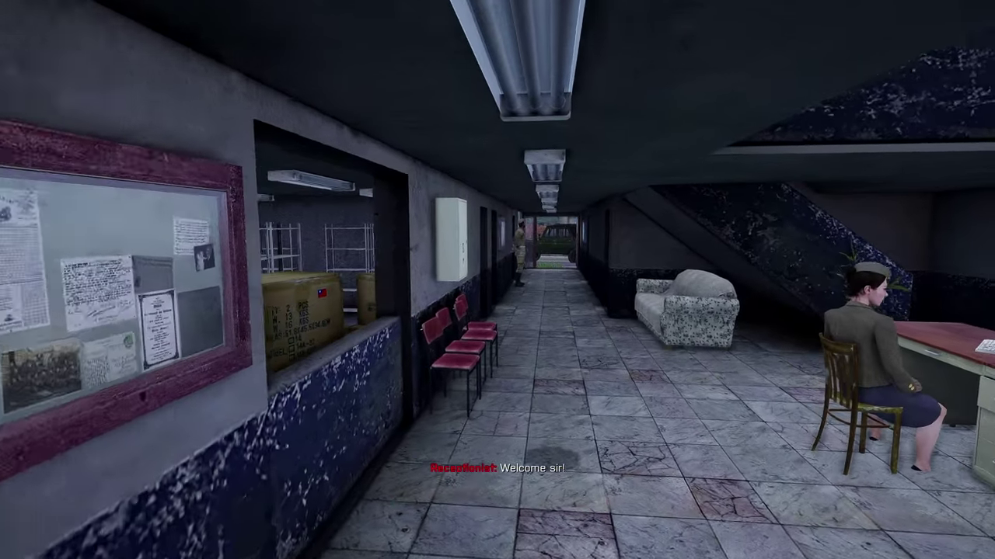
key("w")
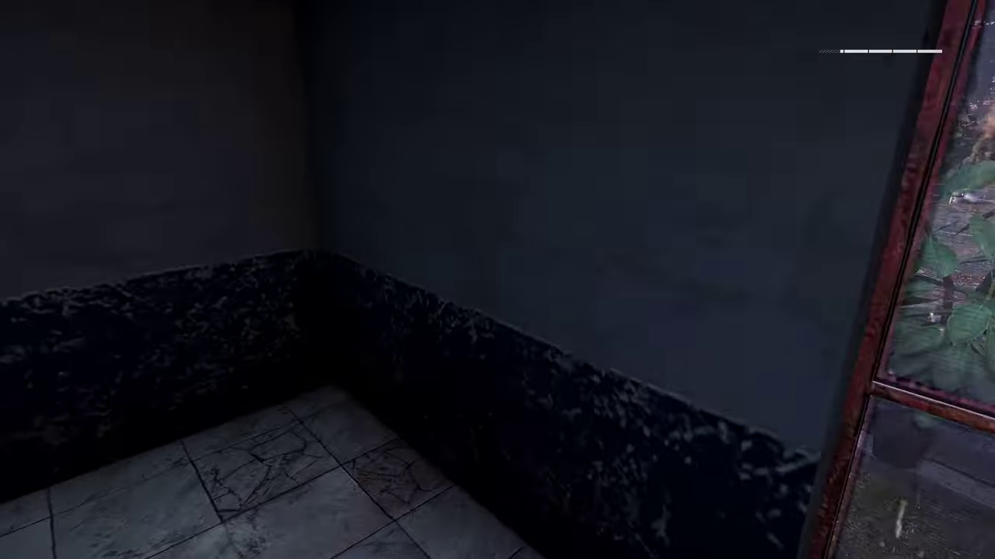
key("w")
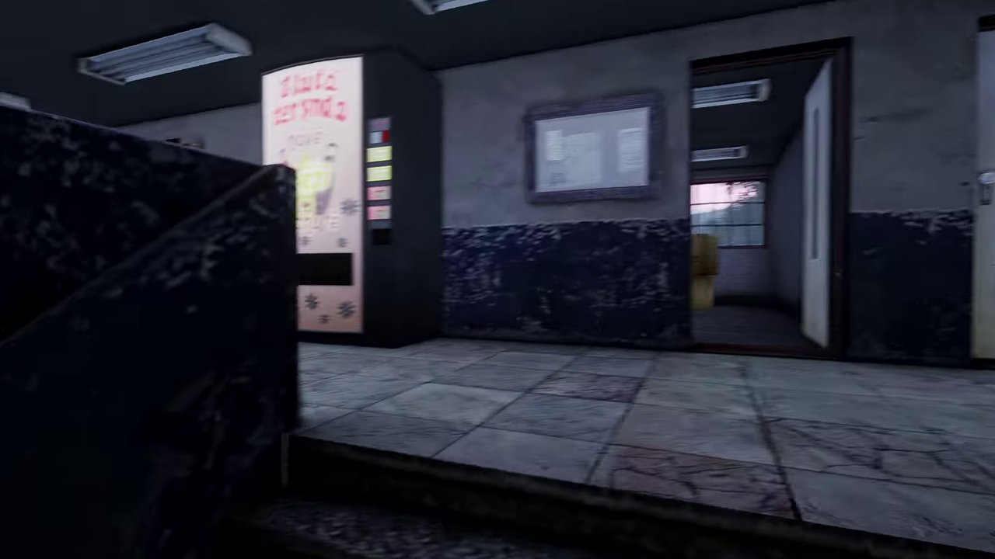
Pass the office with the suited man, follow the corridor into the restricted room, and approach its computer desk.
key("w")
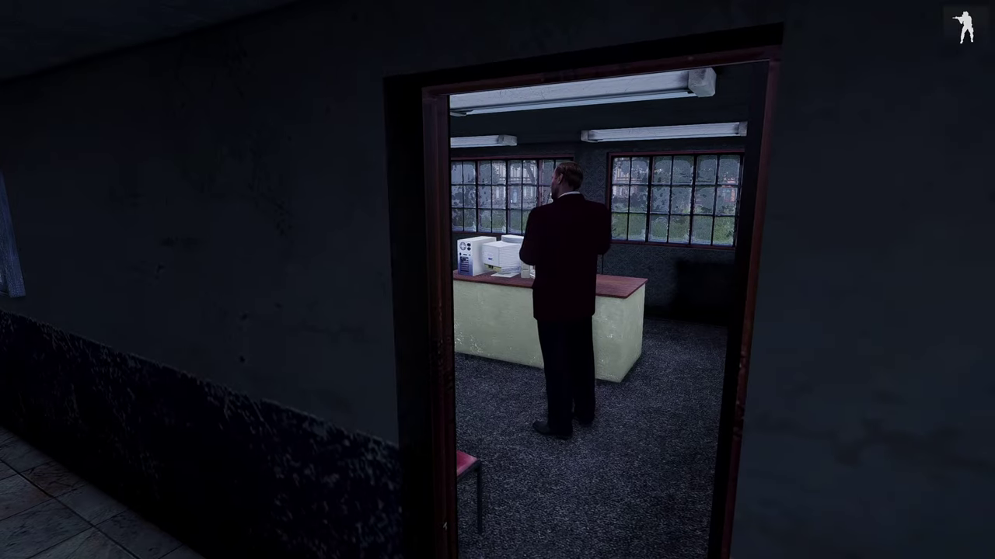
key("w")
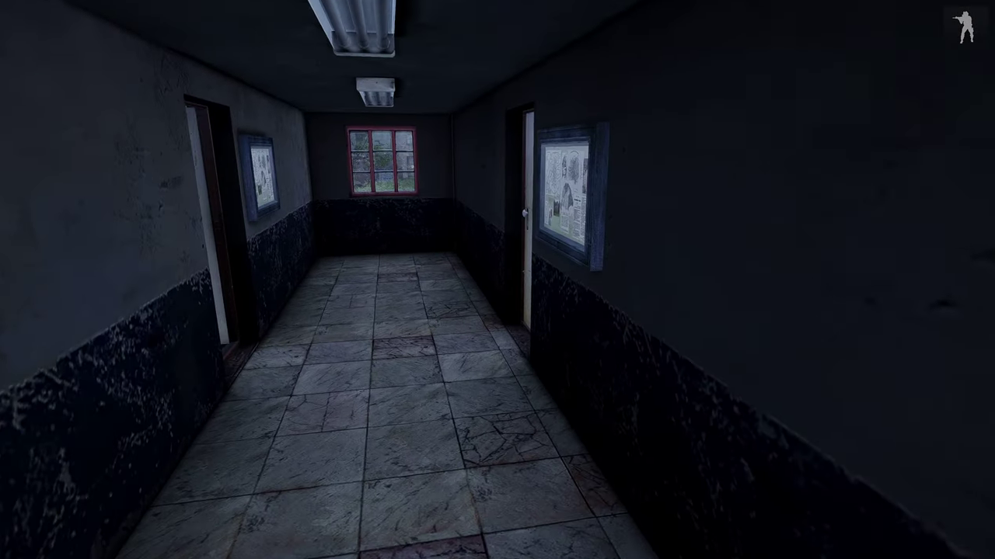
key("w")
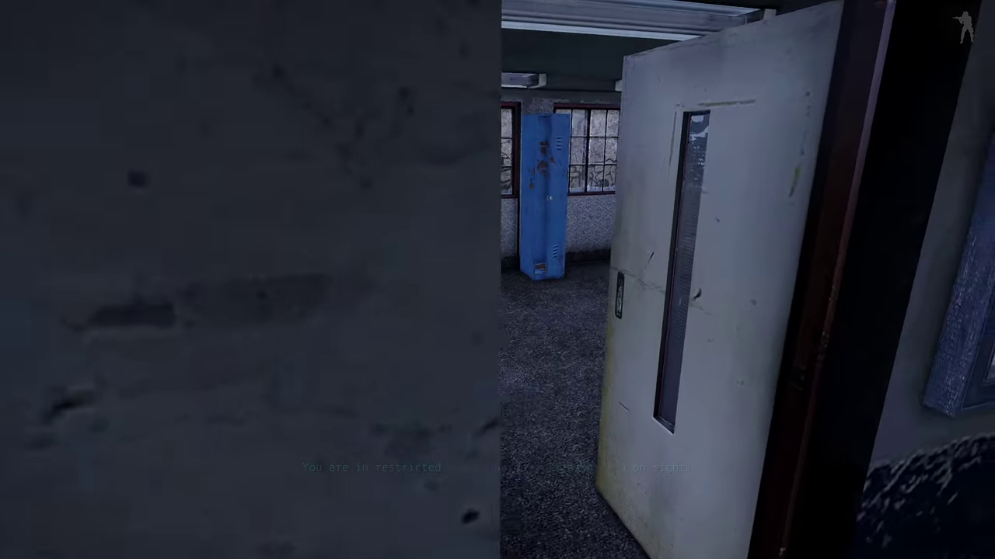
key("w")
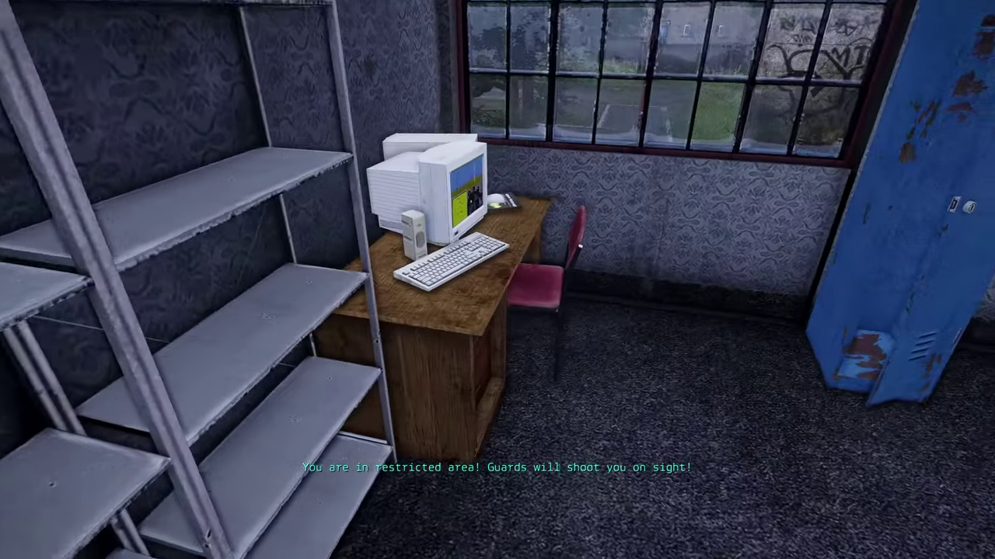
key("d")
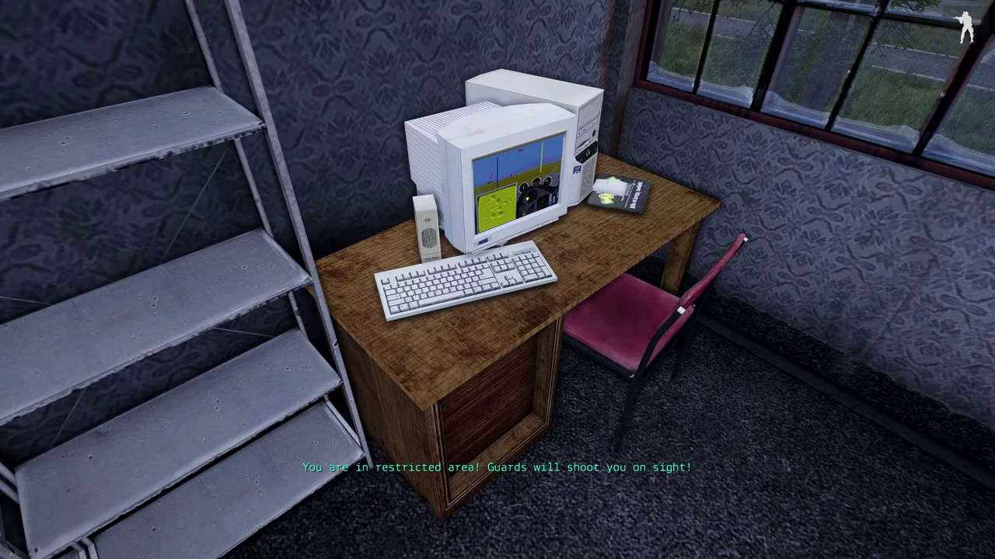
Hack the terminal data at the desk computer, and leave the restricted room for the corridor.
key("s")
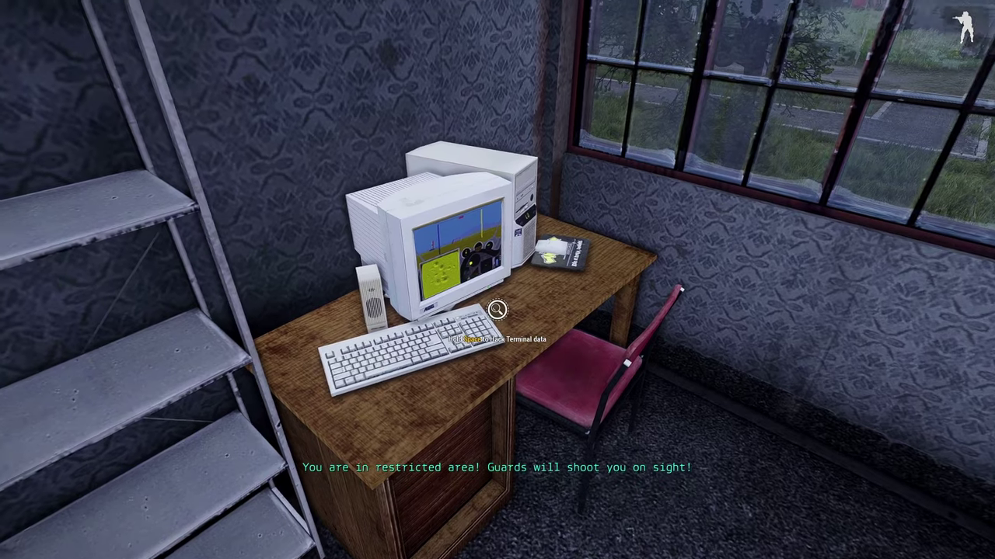
key("w")
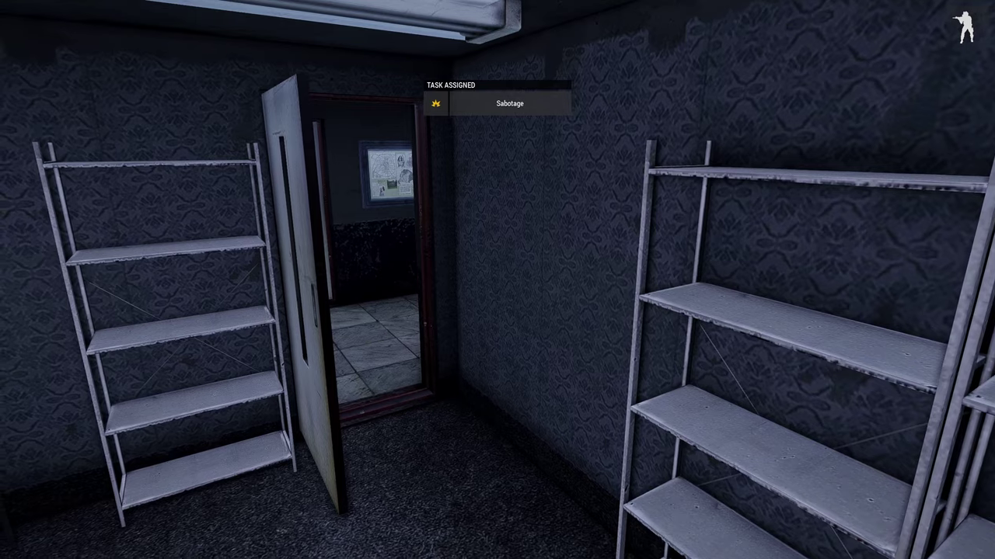
key("w")
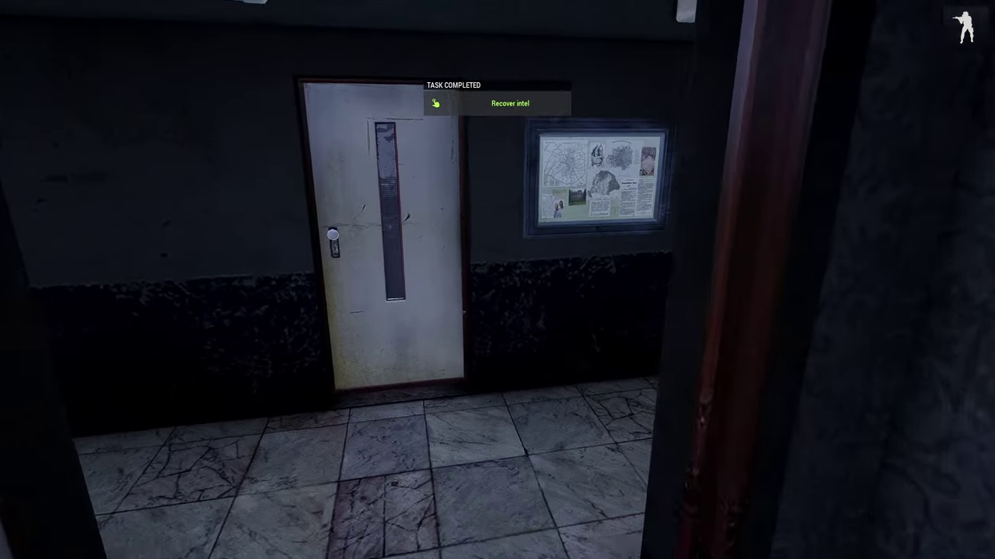
key("w")
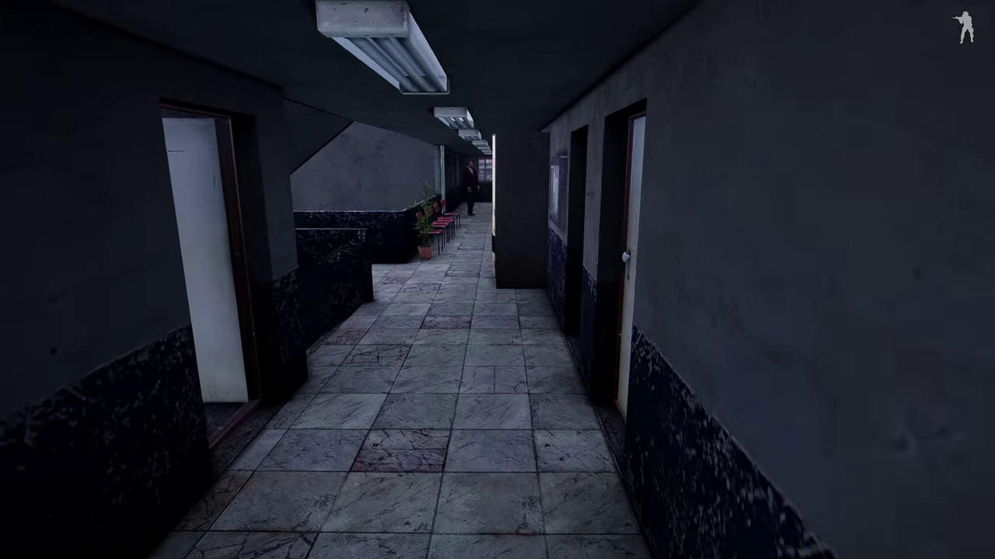
Return to the lobby, pass the reception desk and guards, and leave the building through the door facing the parked trucks.
key("w")
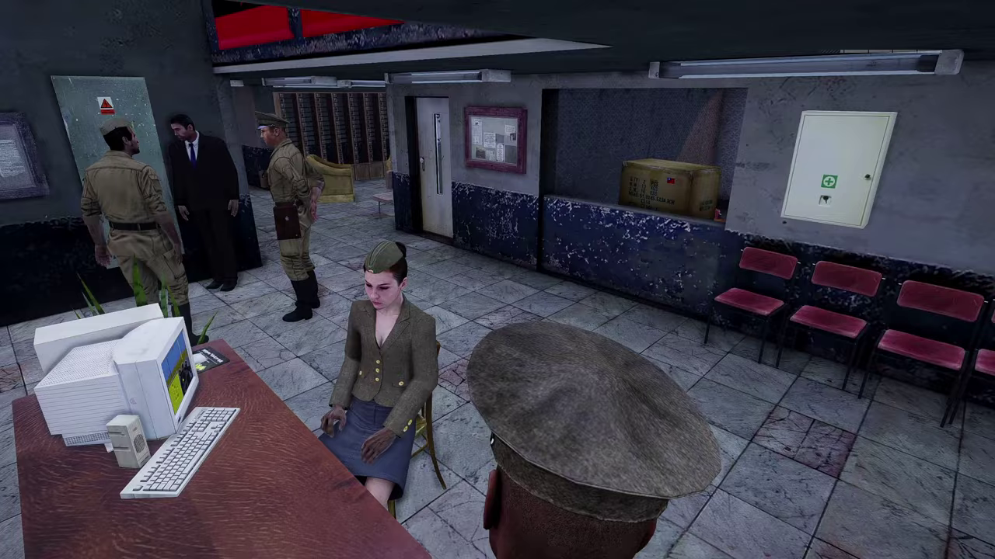
key("w")
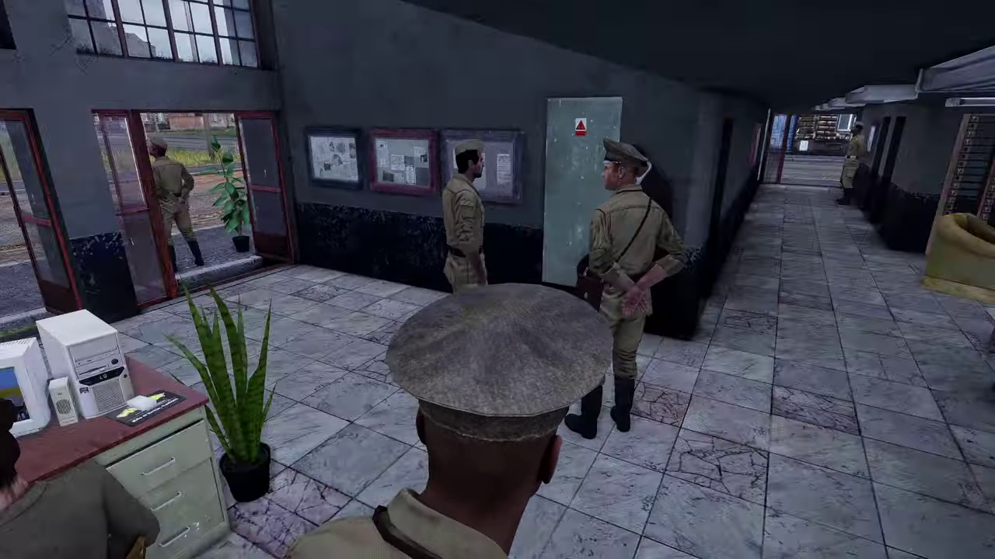
key("w")
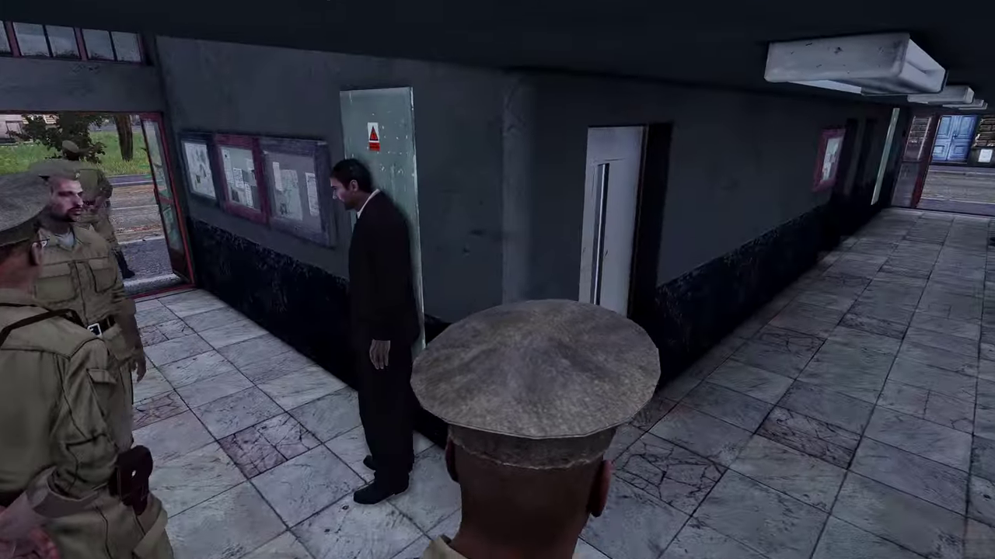
key("w")
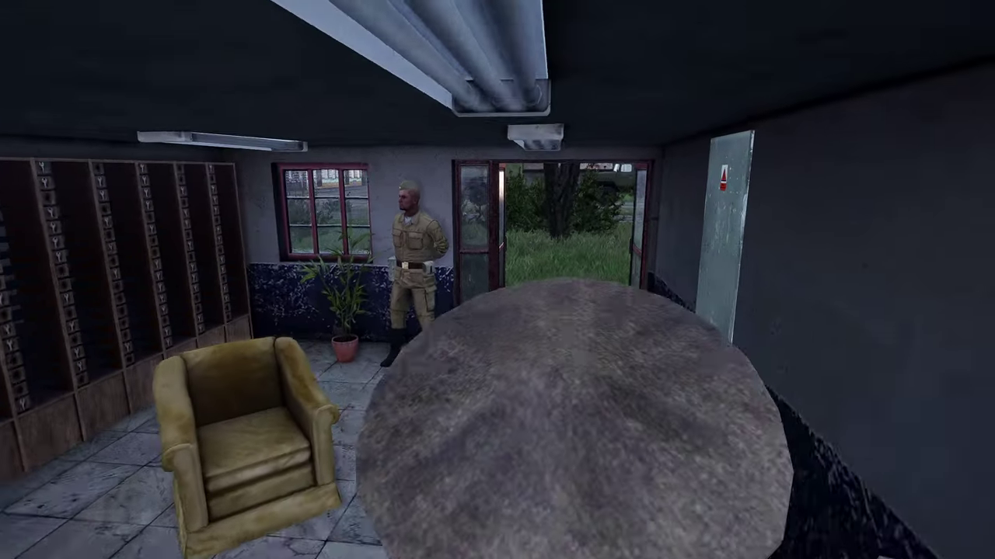
key("w")
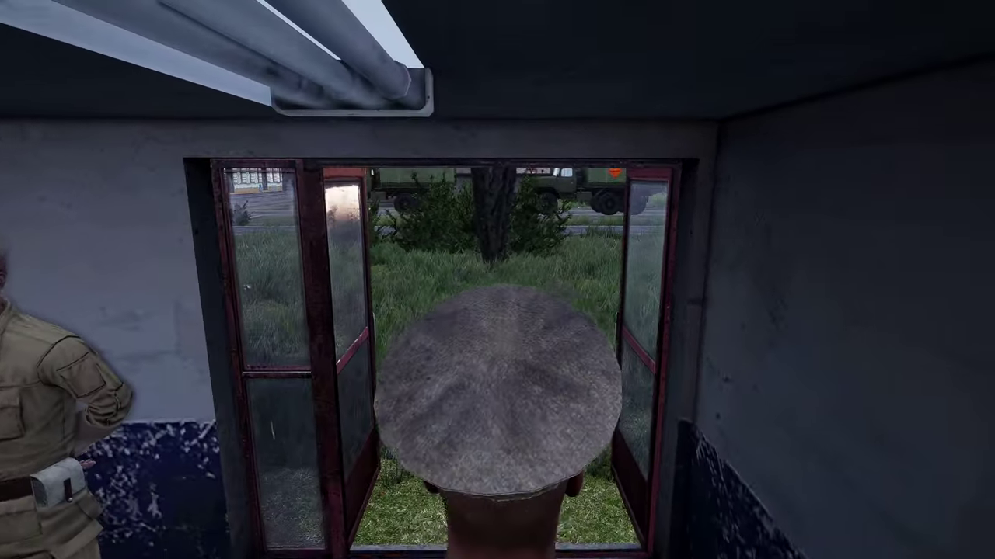
key("w")
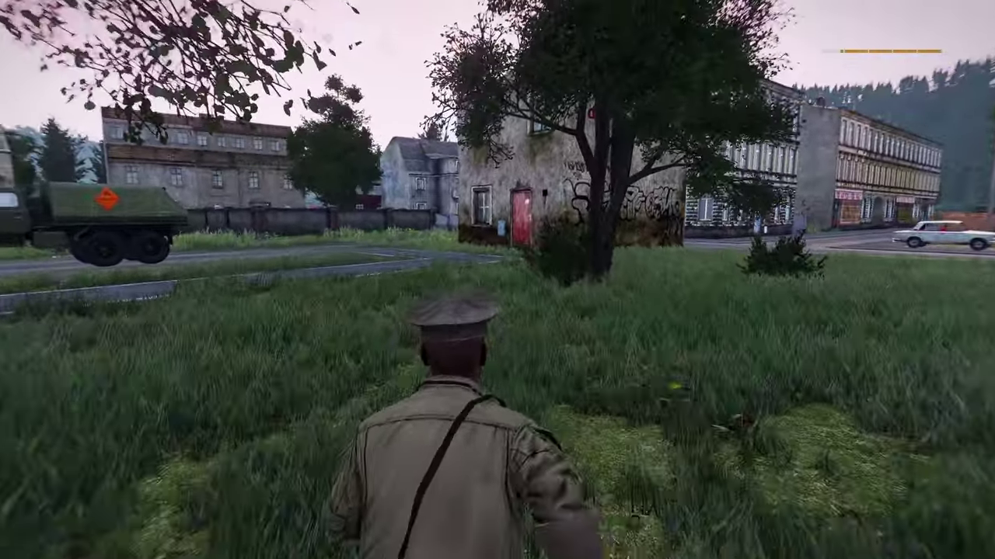
Cross the grass and road to the explosives truck and approach the lone guard beside it in first-person view.
key("w")
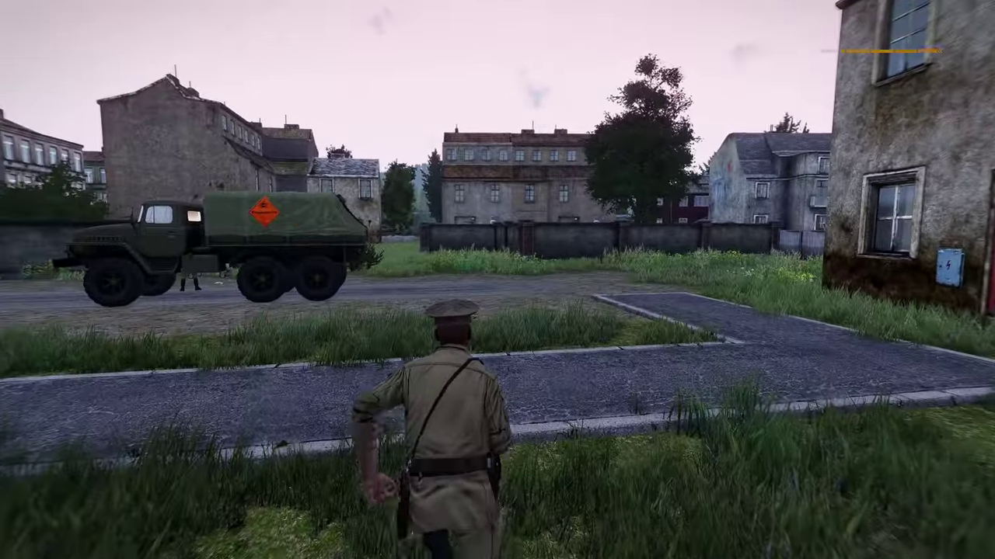
key("j")
key("j")
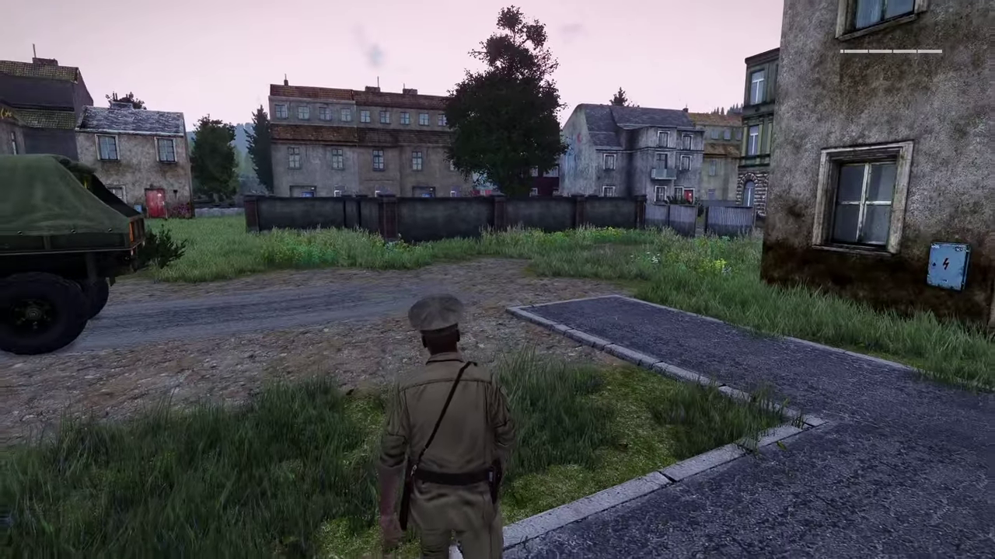
key("w")
key("w")
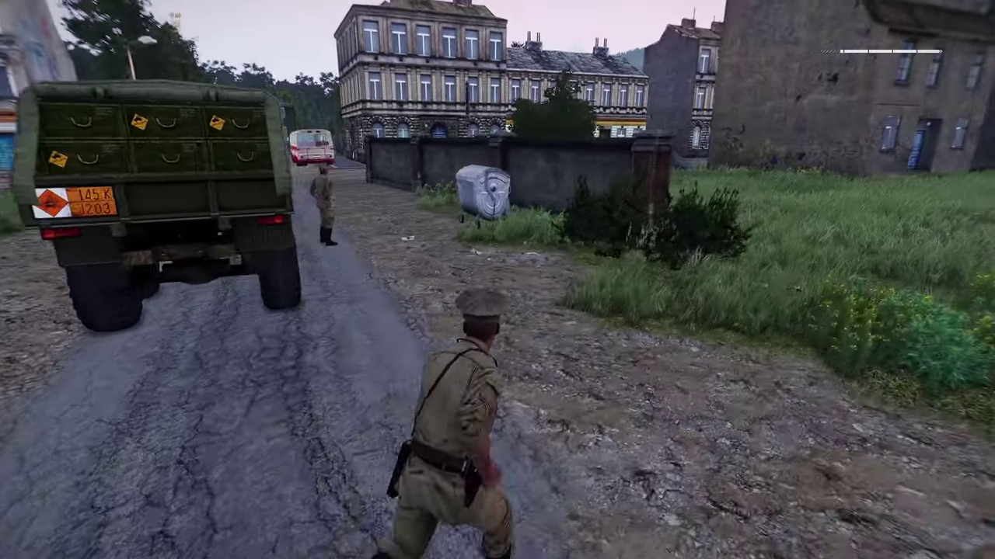
key("KP_Enter")
key("w")
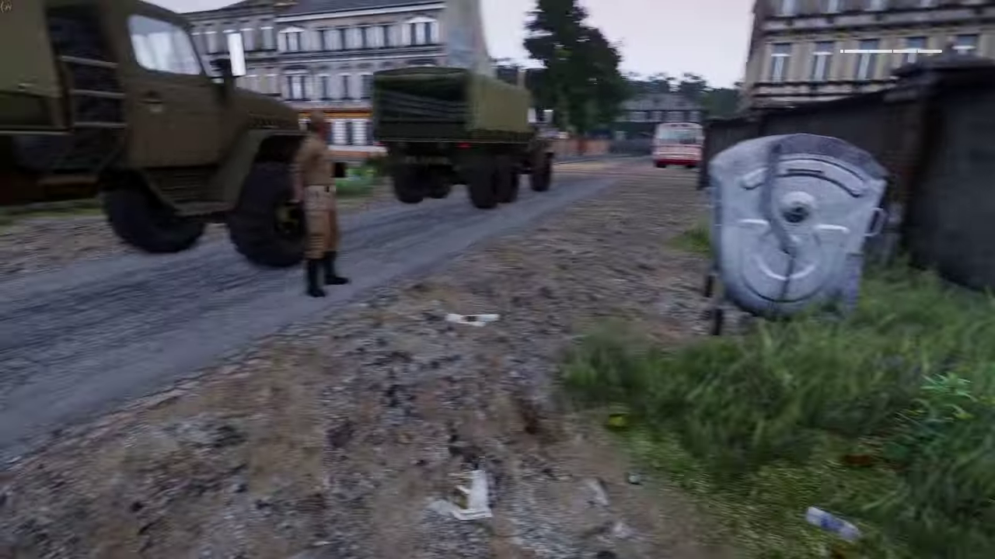
Draw the M1911 and shoot the guard standing beside the explosives truck.
scroll(497, 280, "down", 2)
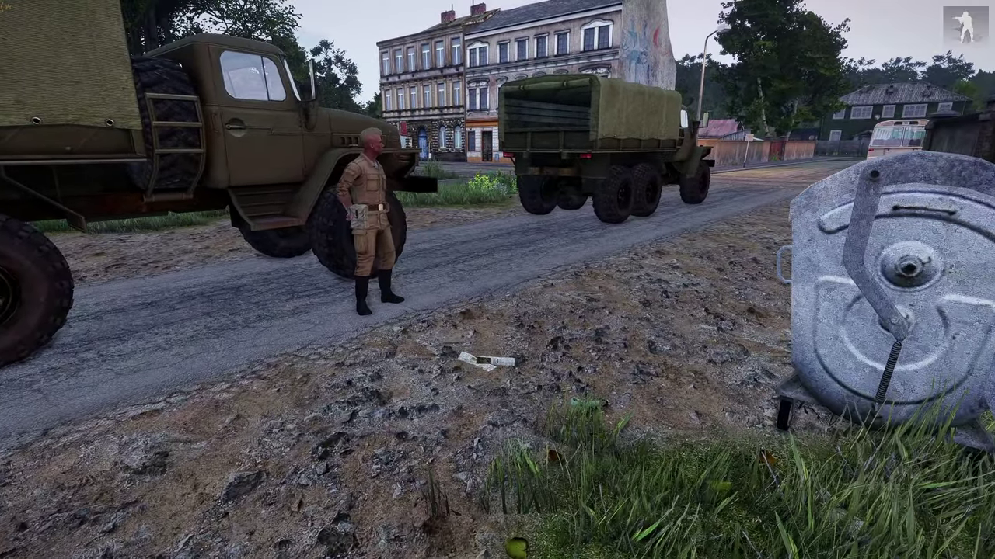
key("w")
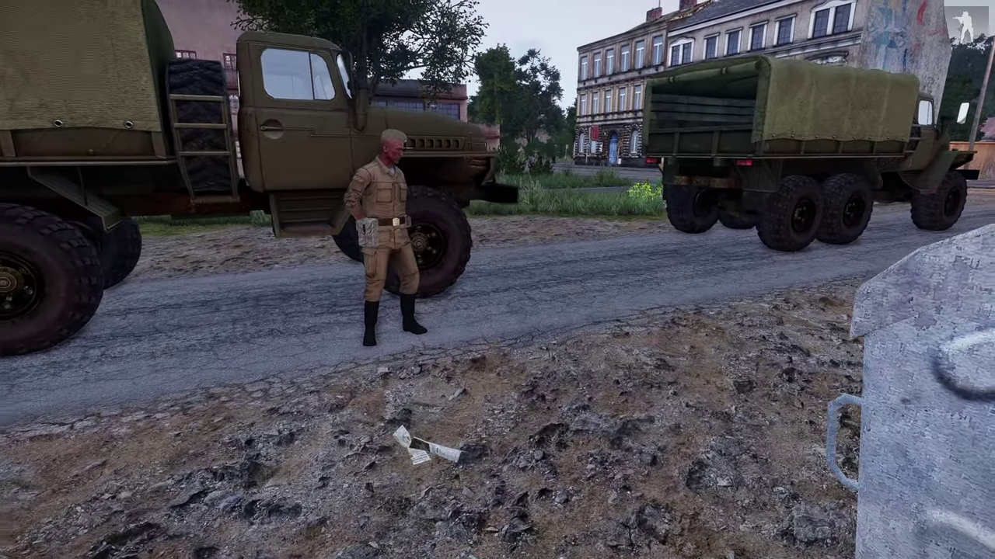
key("w")
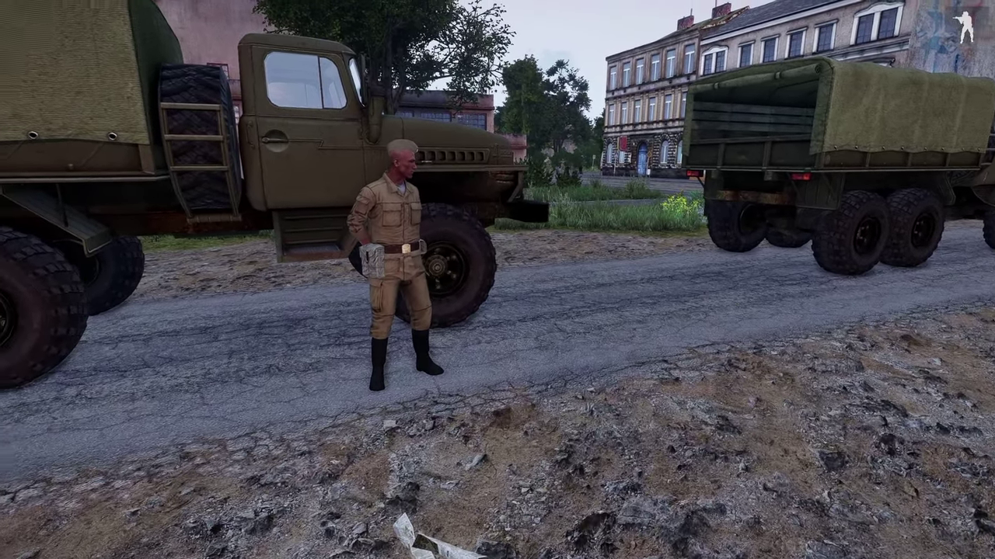
scroll(497, 279, "down", 1)
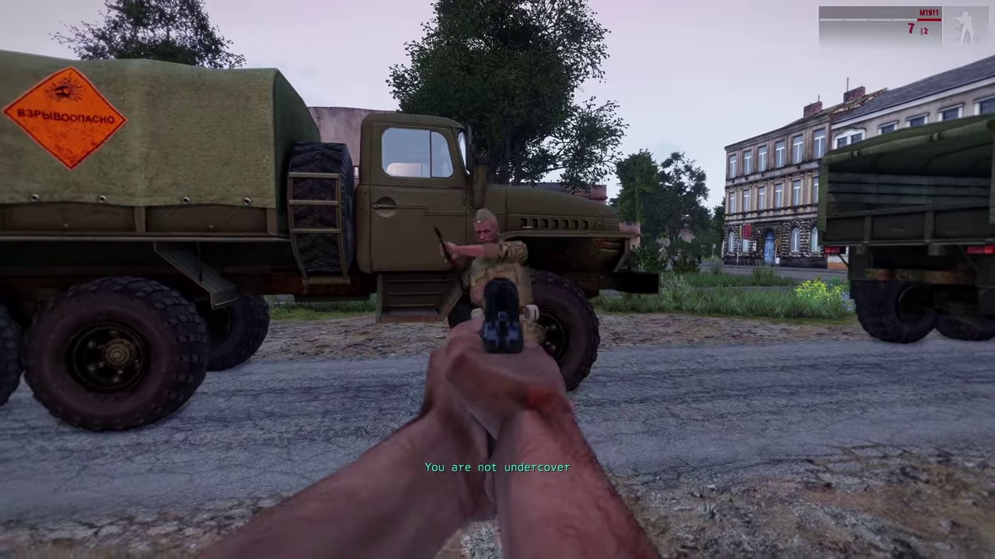
left_click(497, 280)
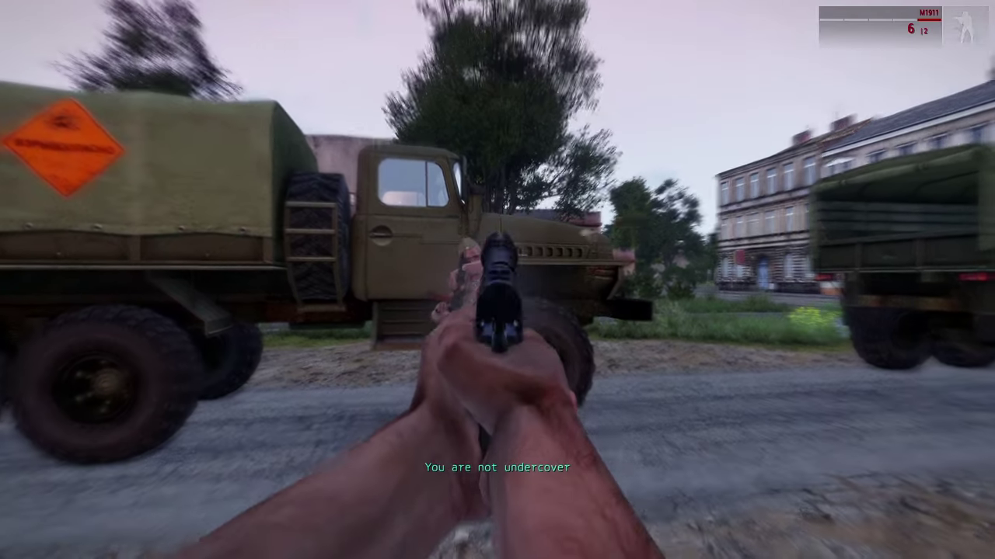
left_click(497, 280)
left_click(497, 280)
key("w")
scroll(497, 280, "down", 2)
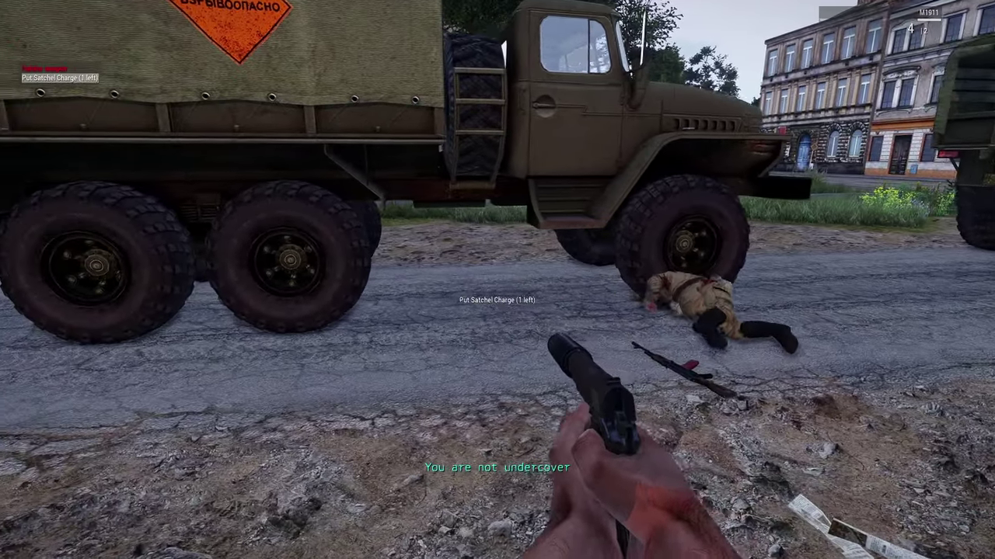
Holster the pistol to regain cover and put the satchel charge beside the truck's wheels.
key("a")
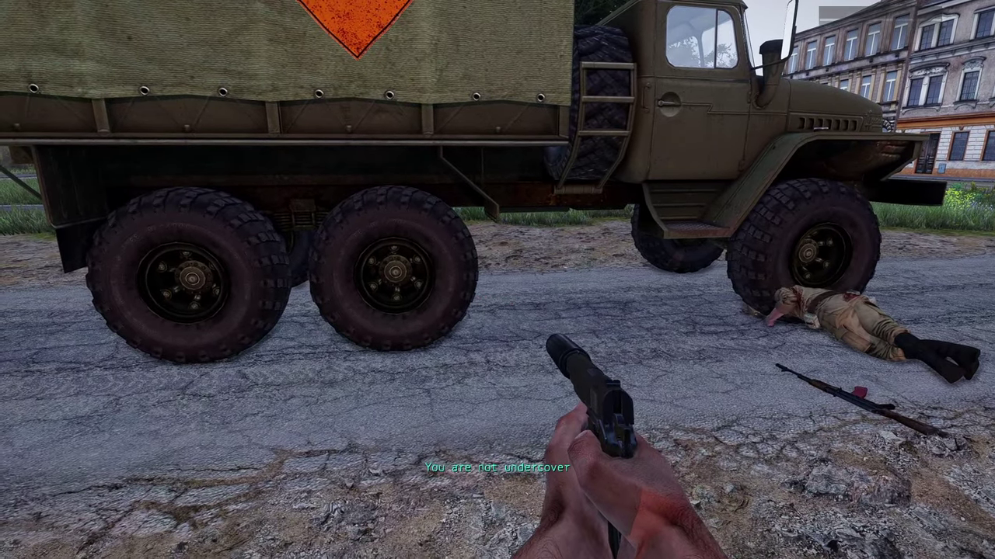
key("0")
key("a")
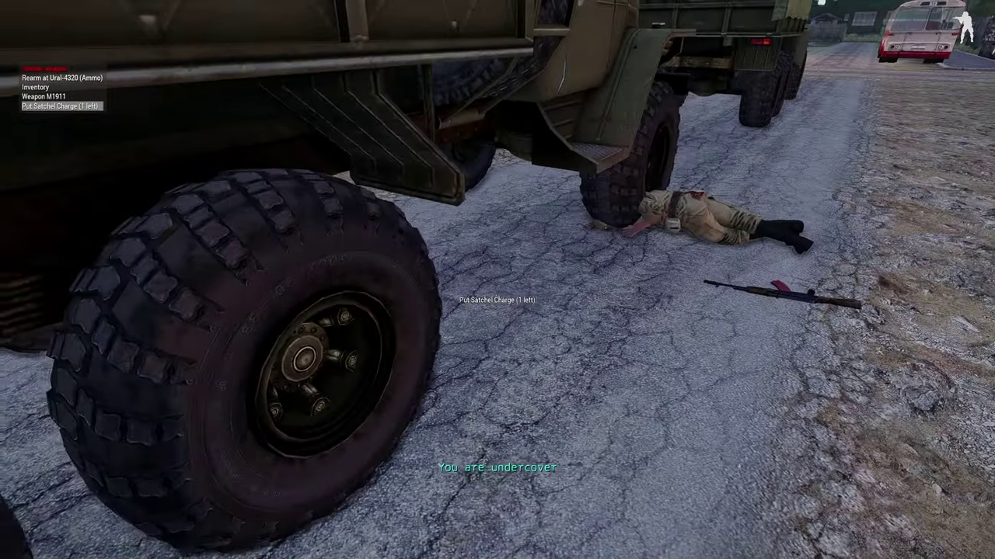
middle_click(498, 280)
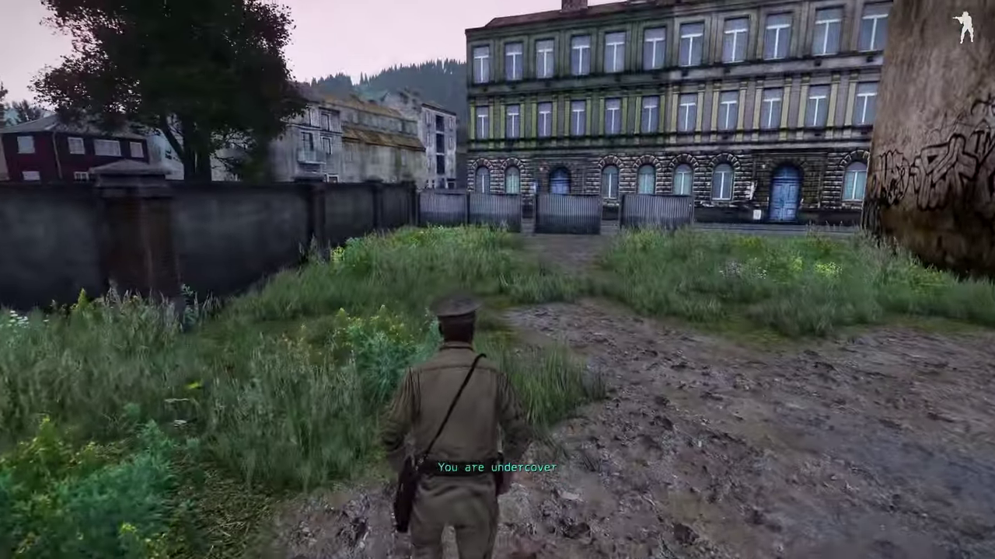
Get clear of the trucks past the corrugated metal fences into the grassy yard and complete the sabotage.
key("w")
key("d")
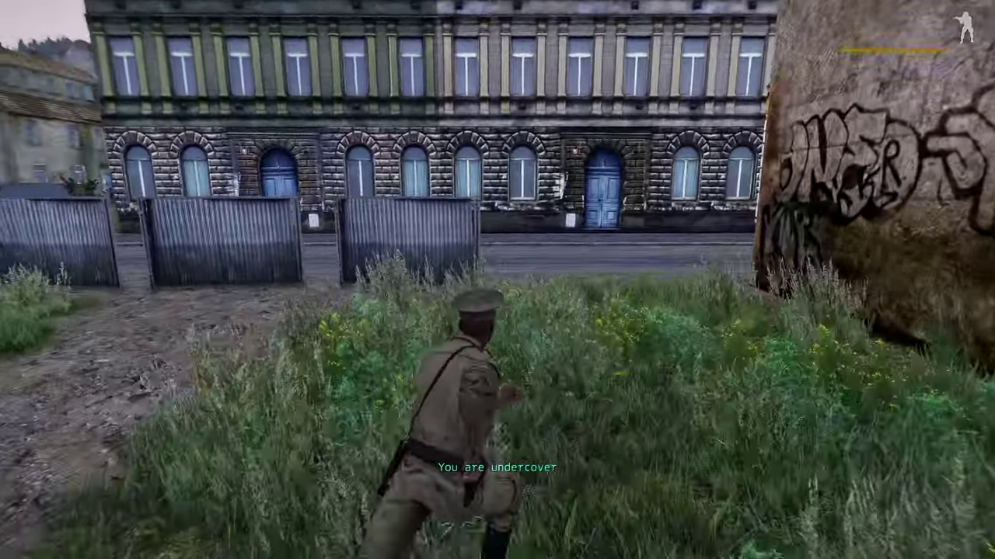
key("w")
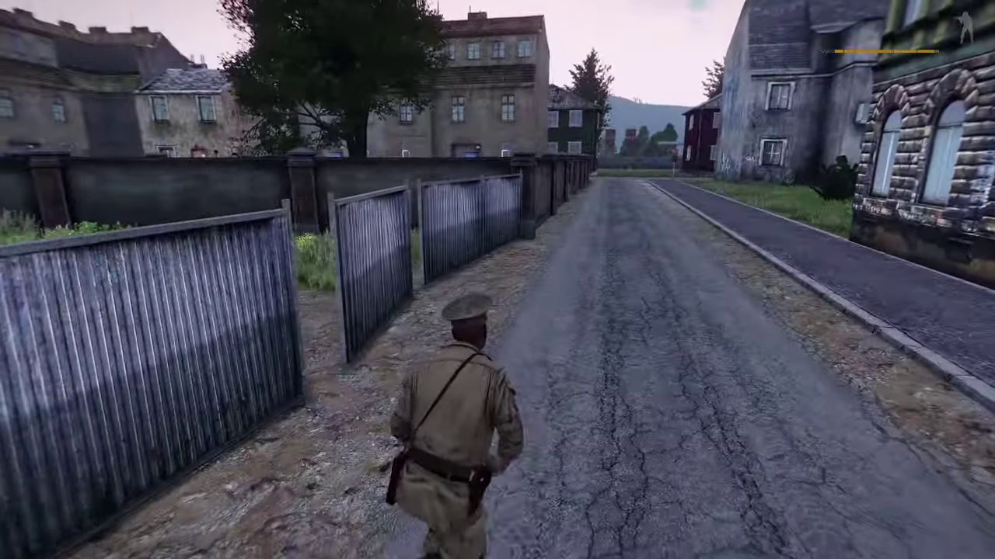
key("w")
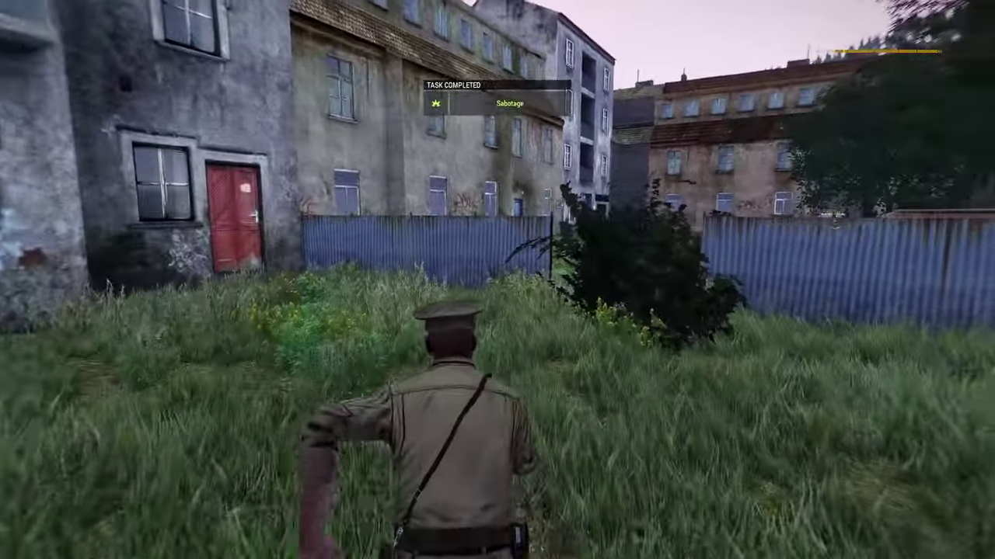
Run across the grassy courtyard and through the building's archway past the crouching soldier, setting the time speed to 2x.
key("w")
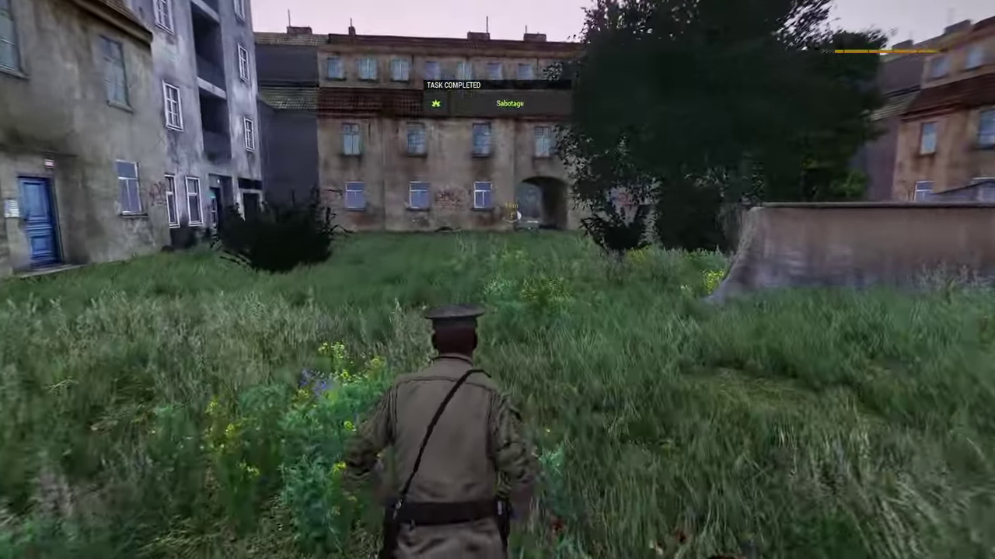
key("w")
key("minus")
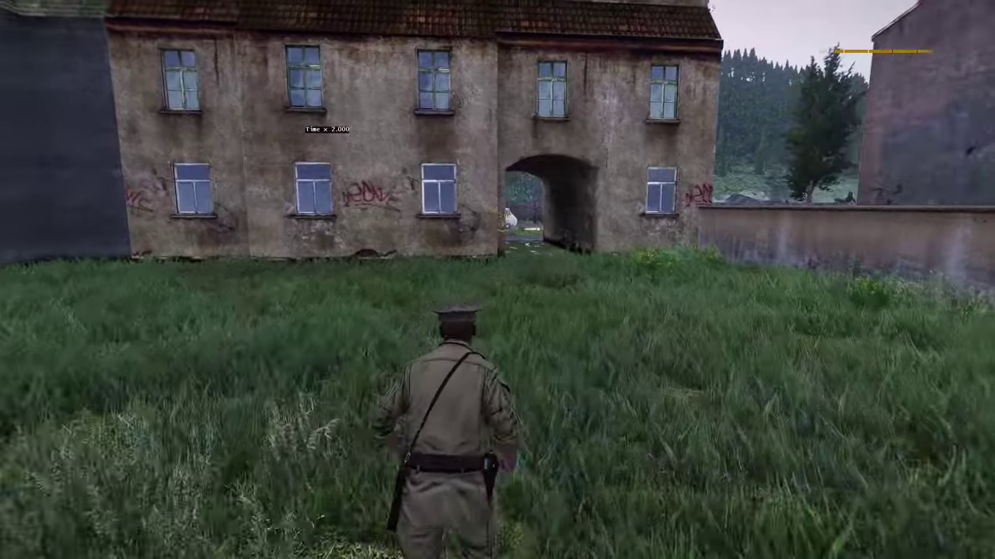
key("w")
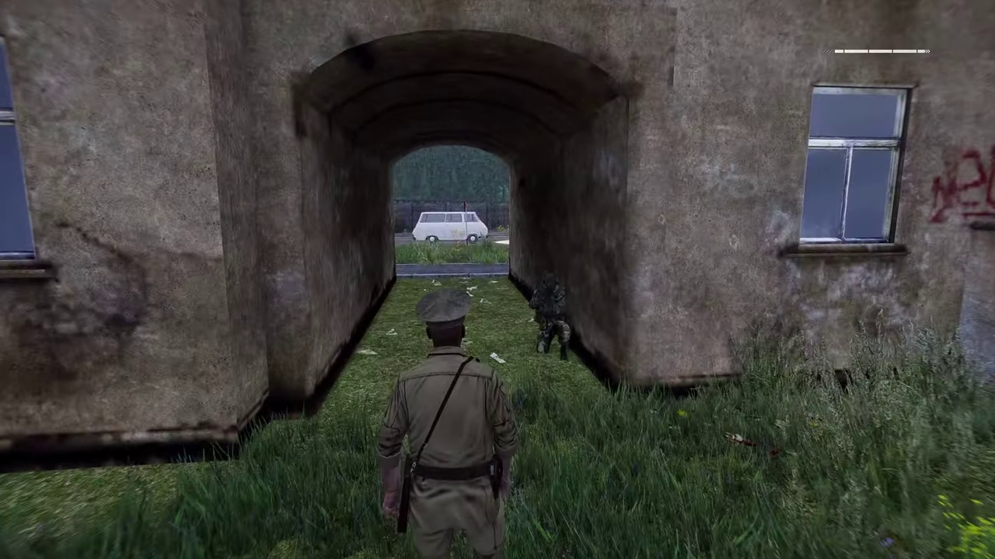
key("w")
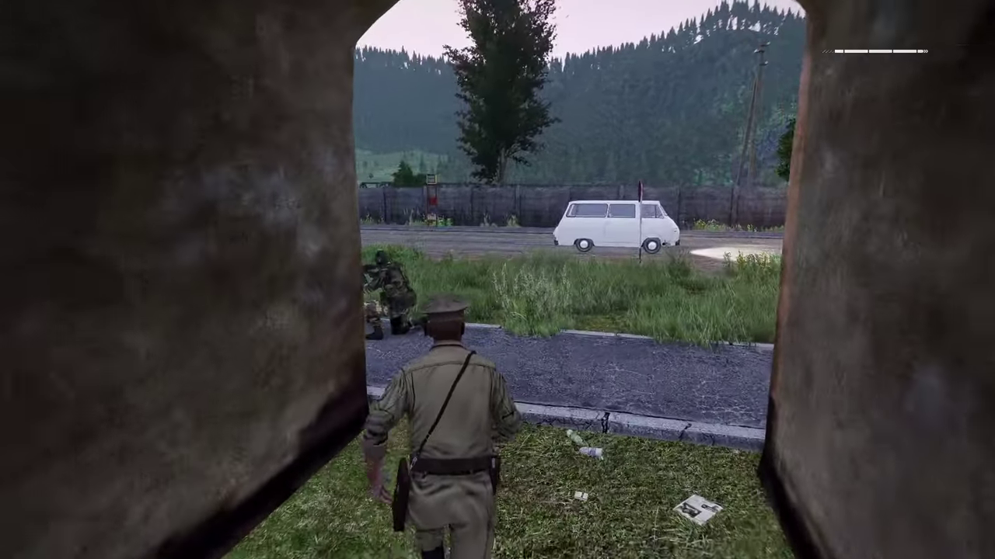
Walk from the archway to the white van on the road to extract and end the mission.
key("w")
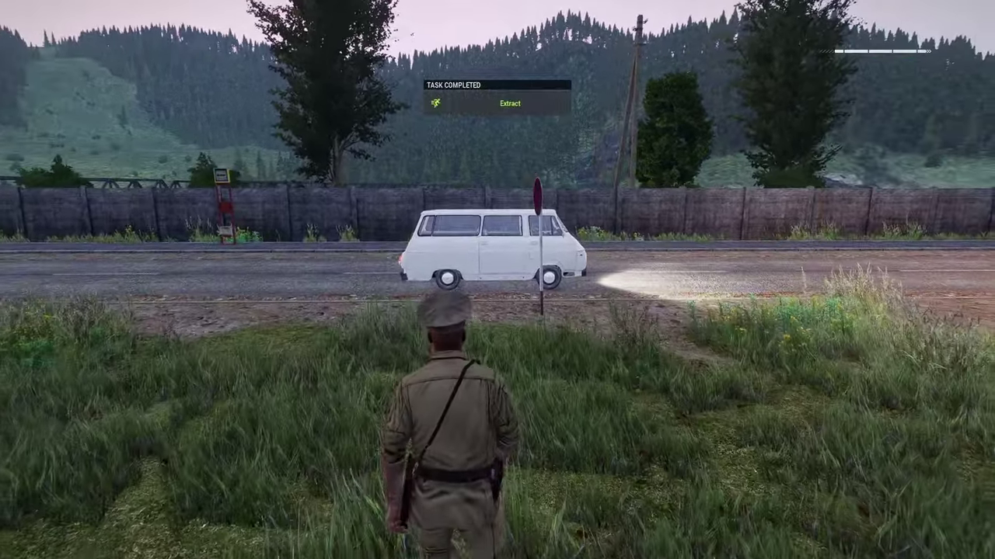
key("w")
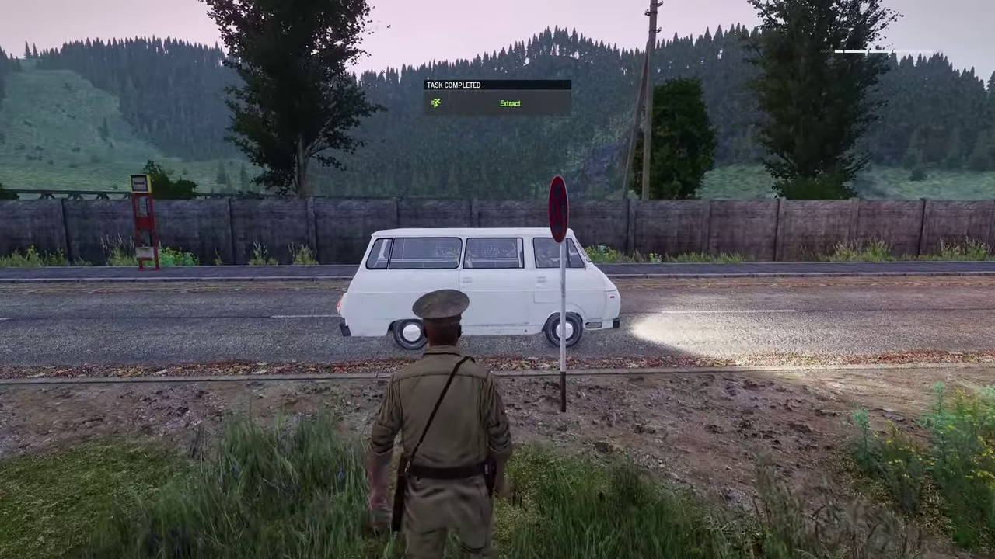
key("w")
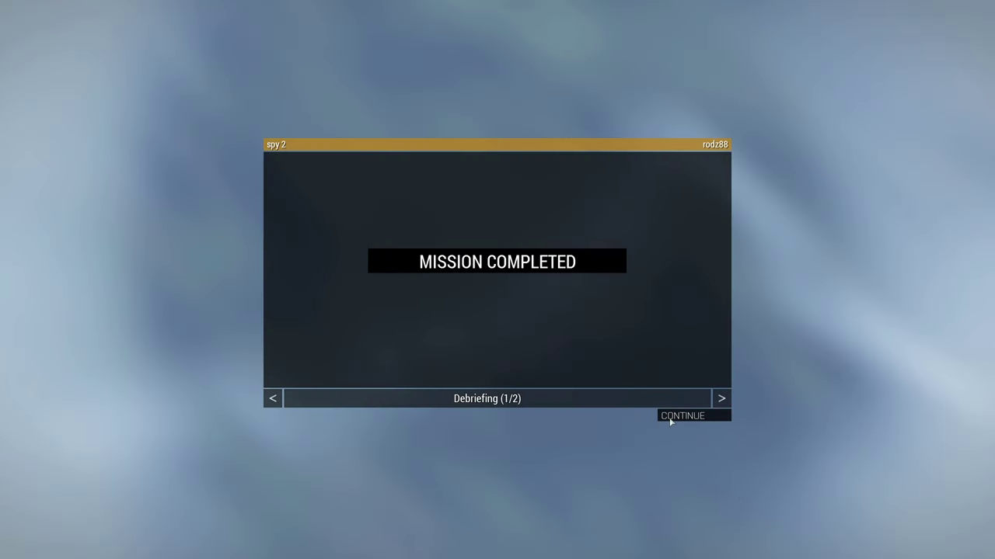
Continue from the debriefing back to the scenario editor and show the map around the extraction trigger.
left_click(670, 417)
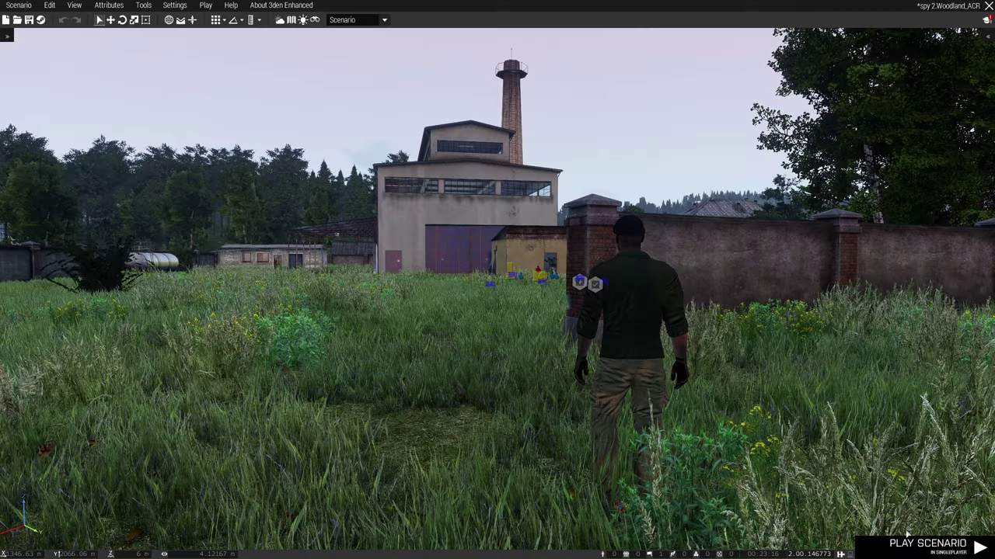
left_click(291, 19)
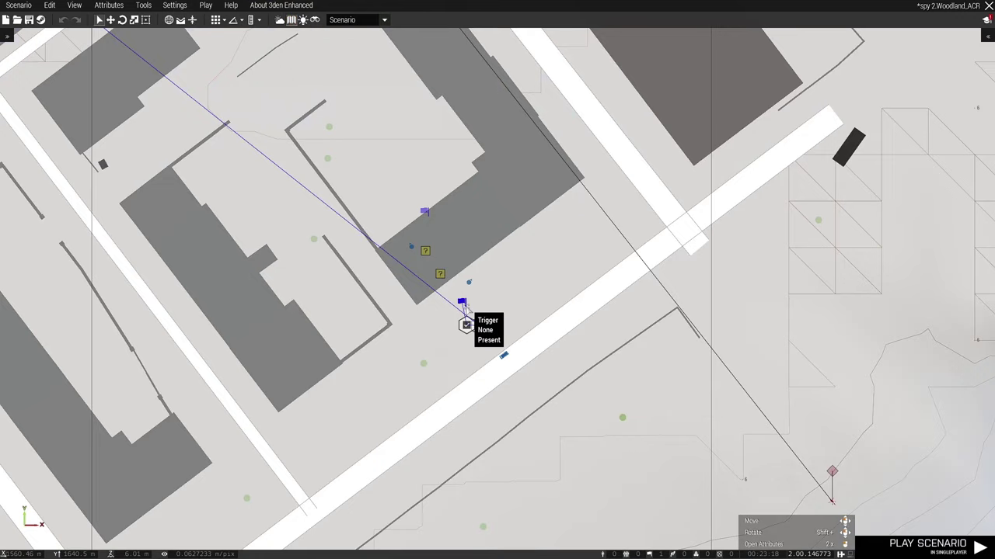
Turn on the satellite textures for the Chernogorsk map.
scroll(465, 308, "down", 5)
scroll(464, 308, "up", 2)
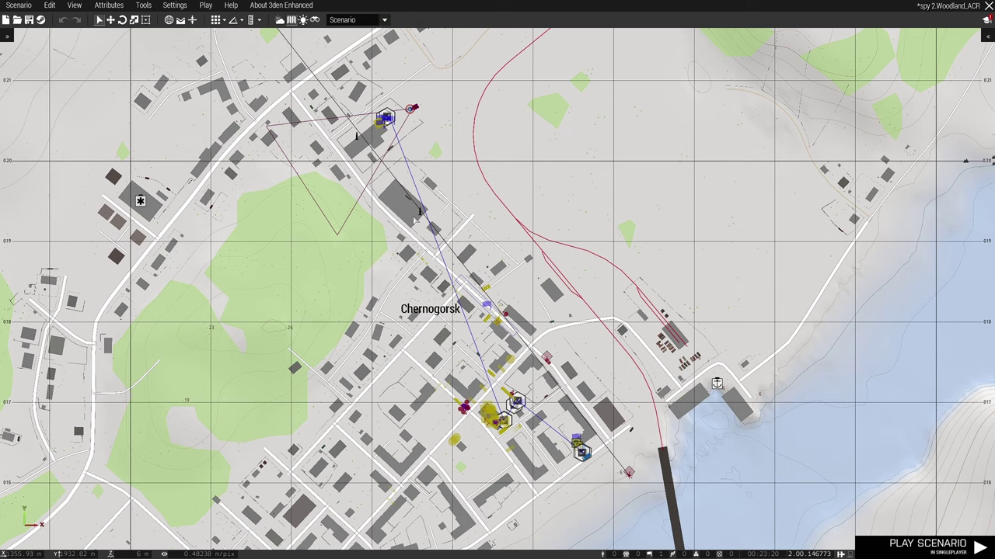
left_click(72, 5)
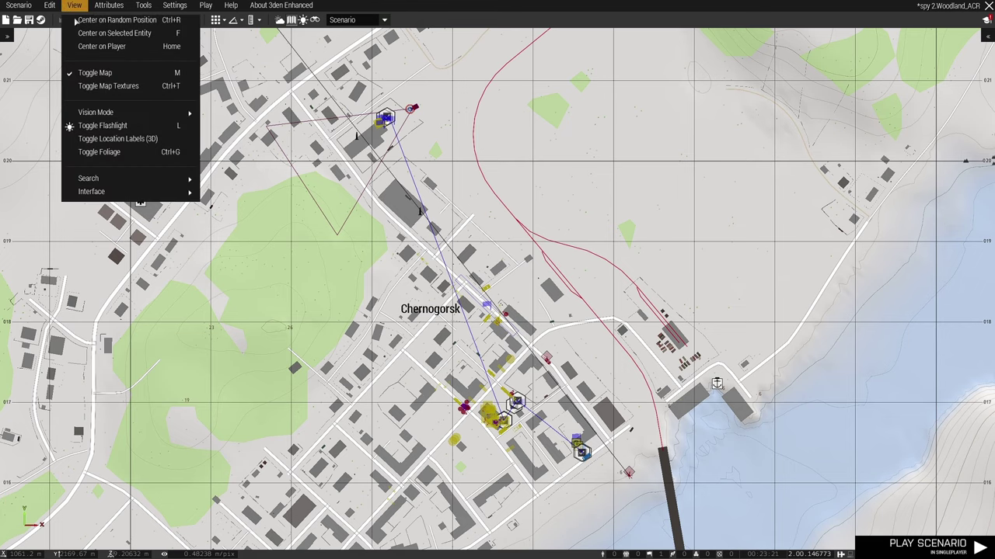
left_click(101, 88)
scroll(462, 365, "up", 1)
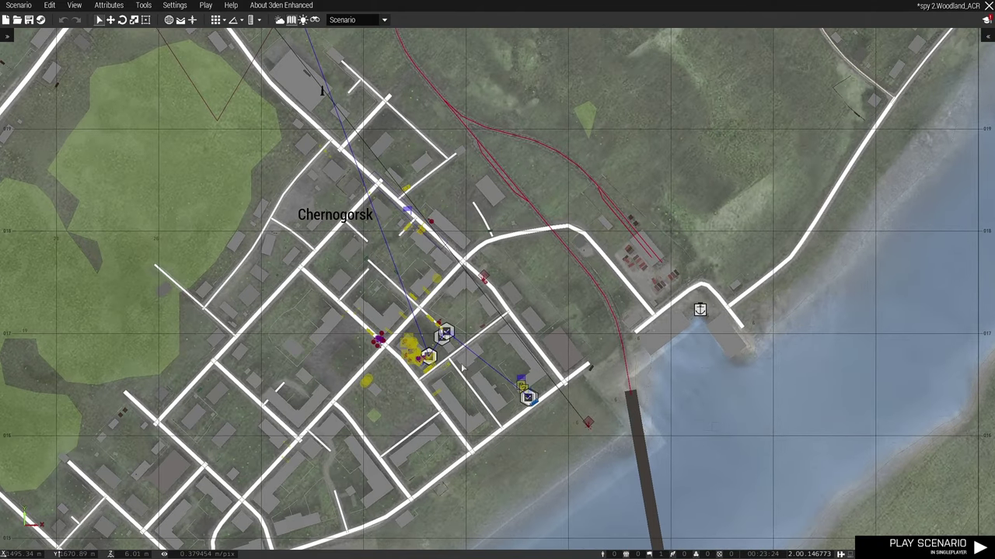
Open the attributes of the Saboteur (Explosives) player unit in the field beside the start building and highlight its variable name.
scroll(473, 340, "up", 4)
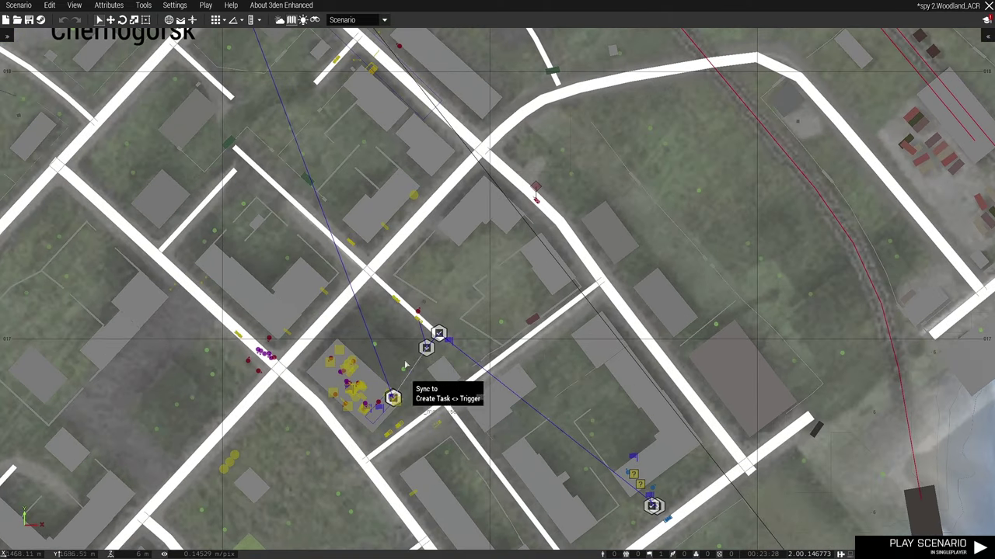
right_click_drag(396, 313, 491, 406)
scroll(427, 167, "up", 4)
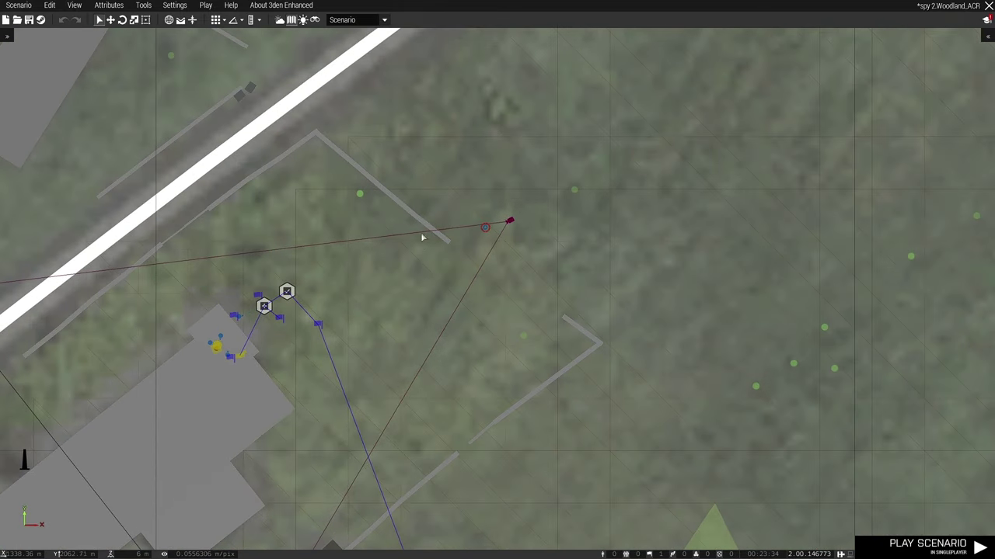
scroll(477, 258, "up", 1)
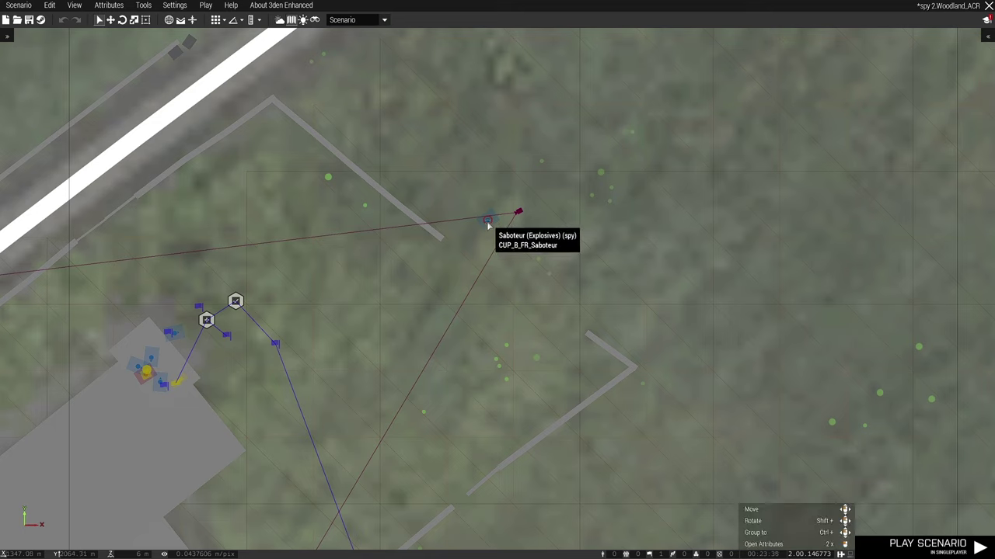
double_click(487, 221)
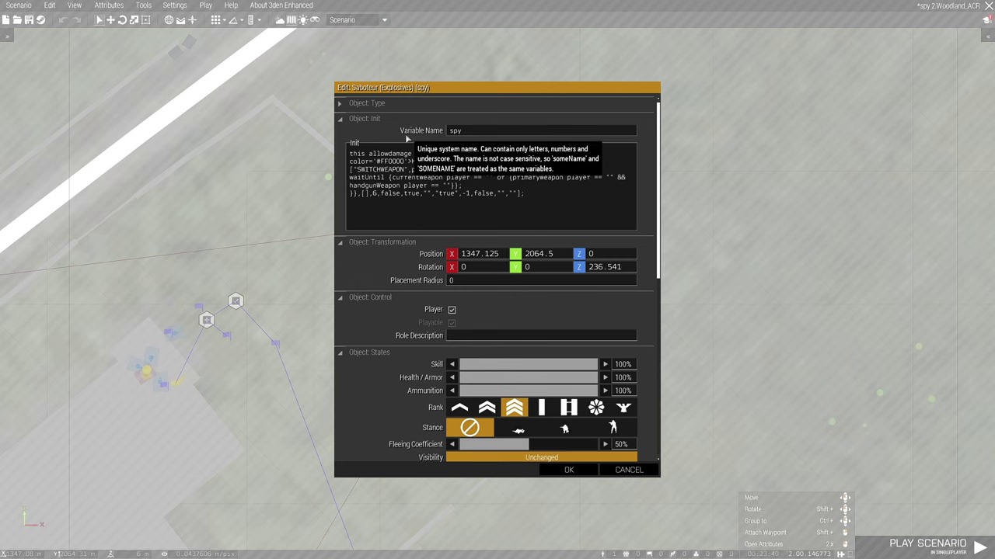
double_click(456, 132)
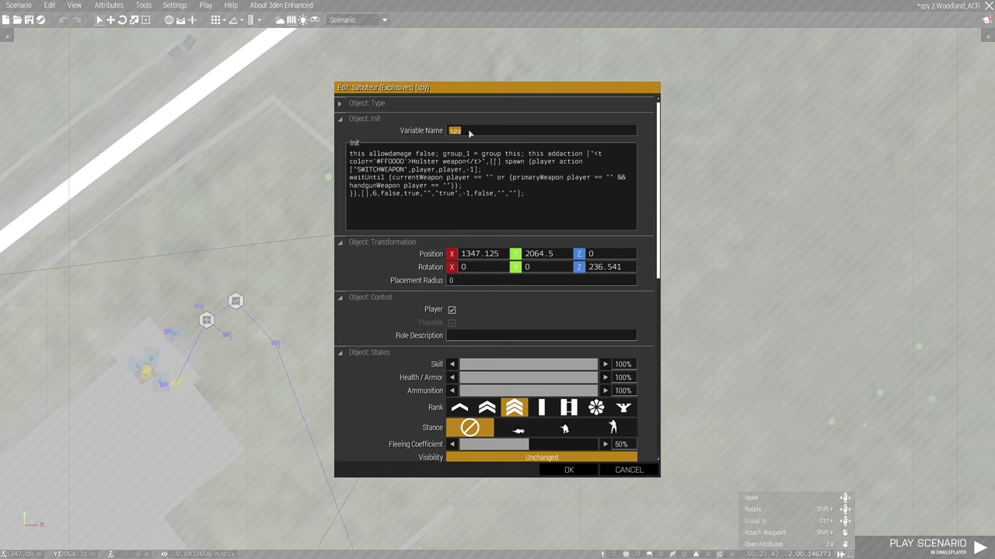
Delete "this allowdamage false; group_1 = group this;" and the leading space from the spy's init code.
scroll(491, 136, "down", 3)
scroll(347, 127, "up", 3)
left_click_drag(349, 155, 439, 155)
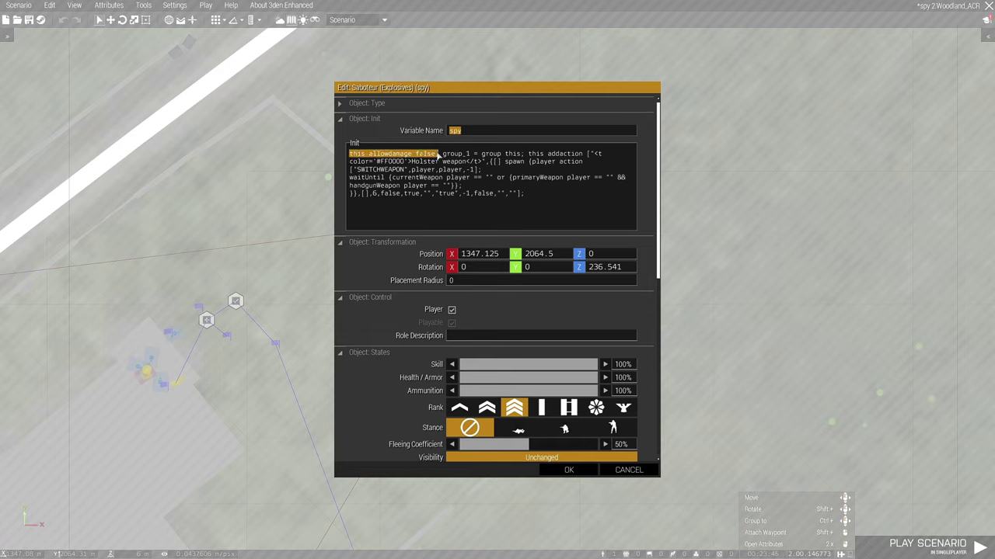
left_click_drag(439, 155, 526, 157)
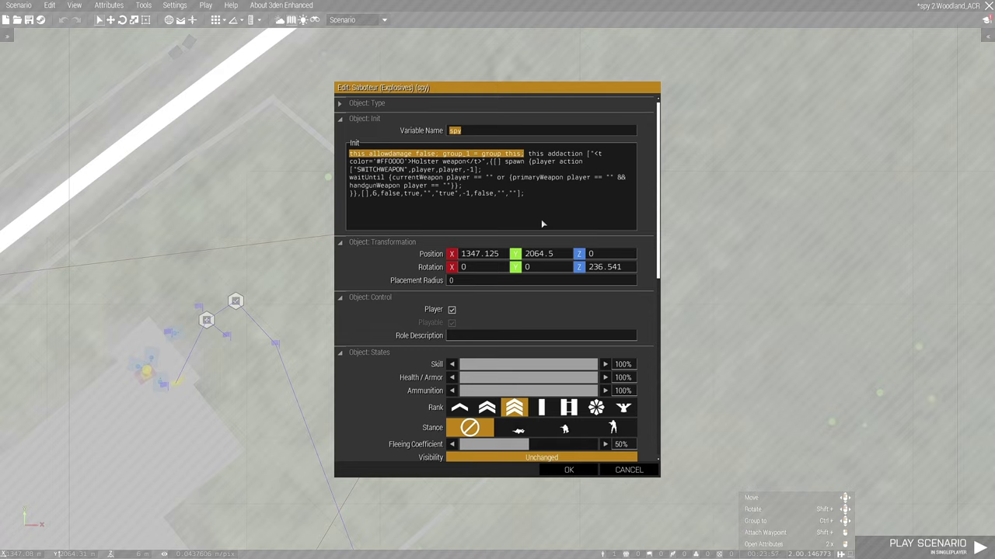
key("BackSpace")
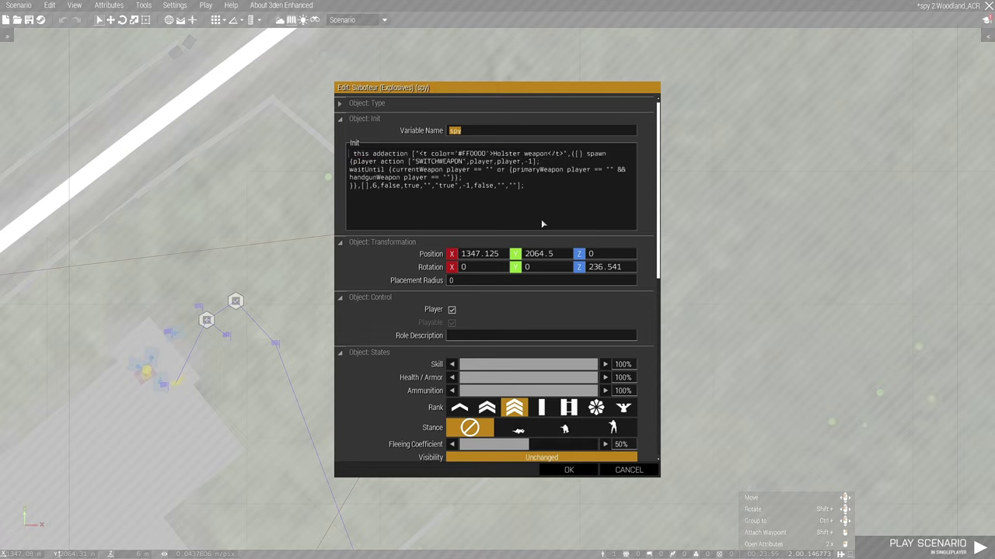
key("BackSpace")
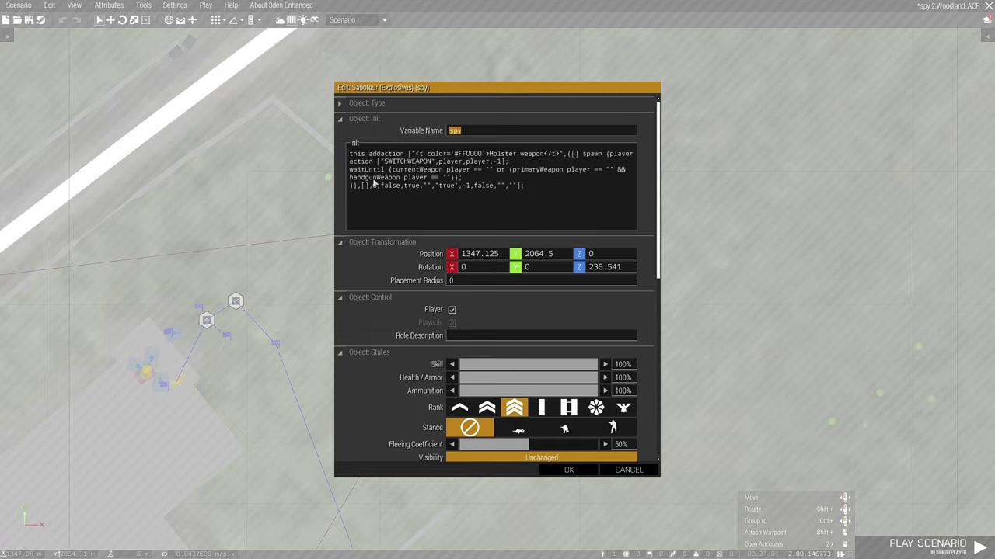
Go through the "Holster weapon" addaction in the spy's init code, highlighting its title and spawn block, and accept the attributes.
left_click_drag(353, 155, 390, 157)
left_click(443, 156)
left_click_drag(455, 154, 536, 154)
left_click(498, 157)
left_click(592, 160)
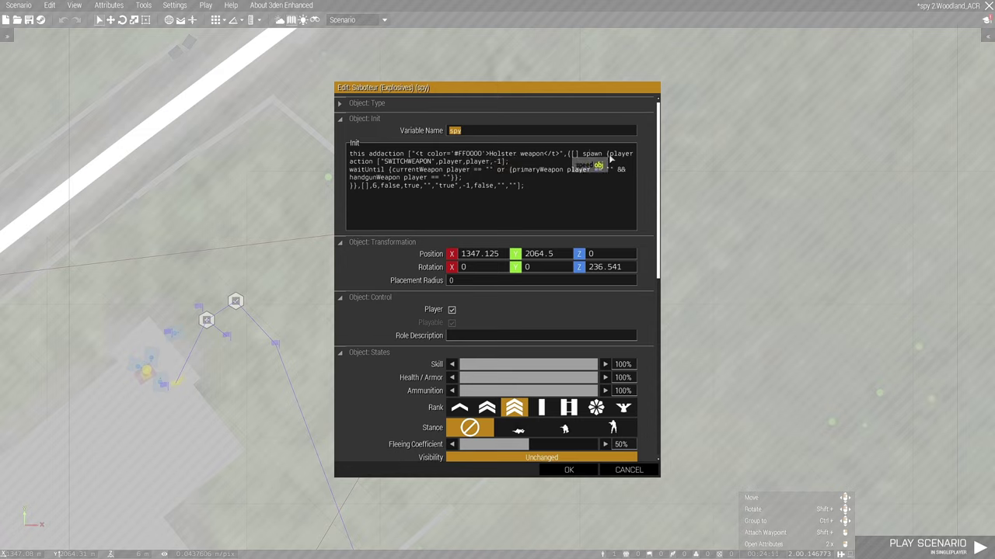
left_click_drag(569, 154, 456, 185)
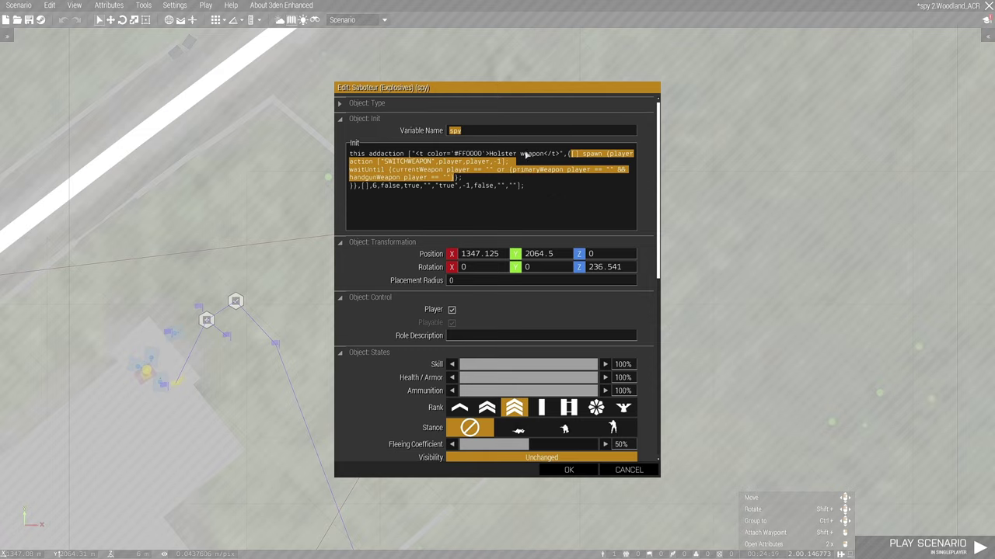
left_click(555, 469)
Open the attributes of the unlinked trigger outside the start building and highlight the spy uniform check in its condition.
right_click_drag(258, 401, 457, 333)
scroll(429, 237, "up", 1)
scroll(428, 237, "up", 3)
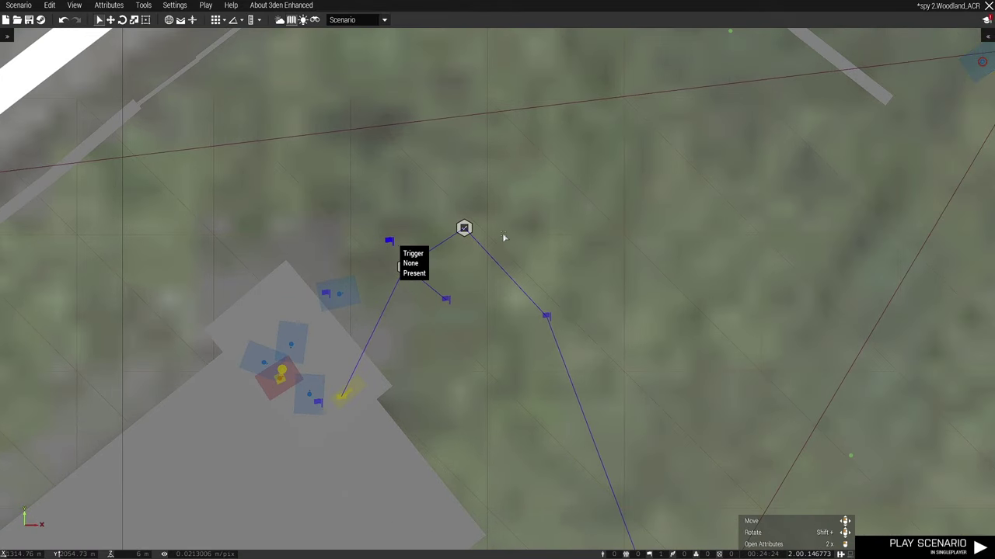
double_click(391, 243)
scroll(595, 286, "down", 1)
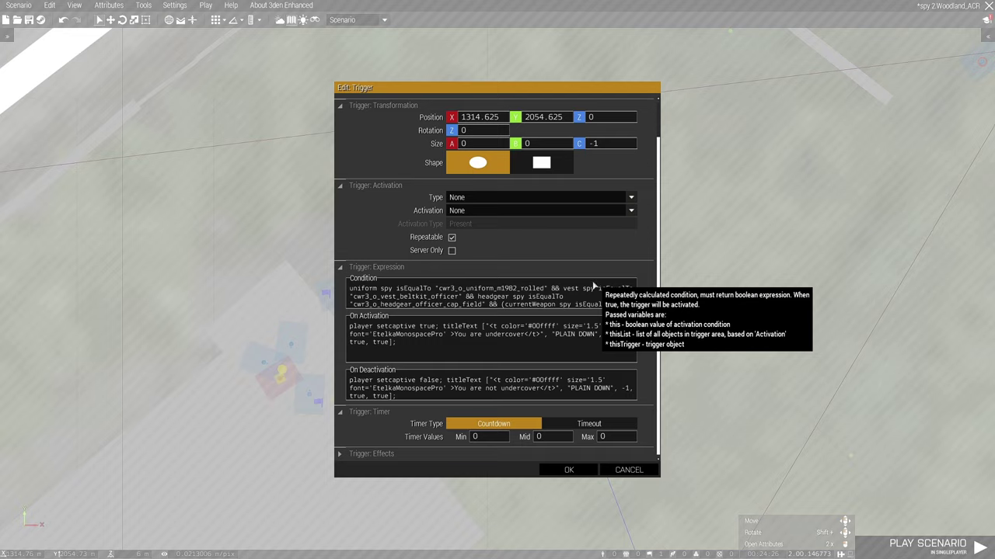
double_click(357, 289)
double_click(384, 289)
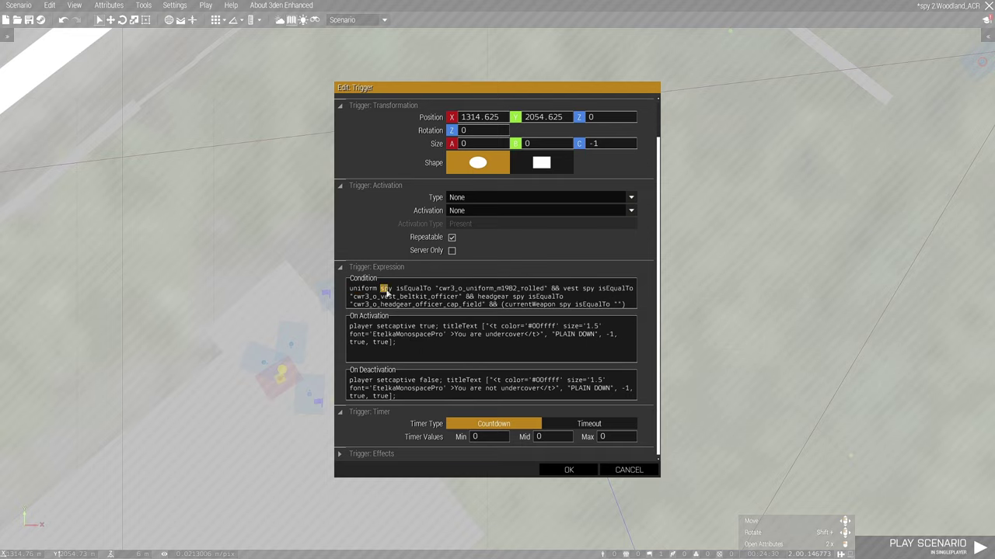
left_click_drag(399, 289, 523, 291)
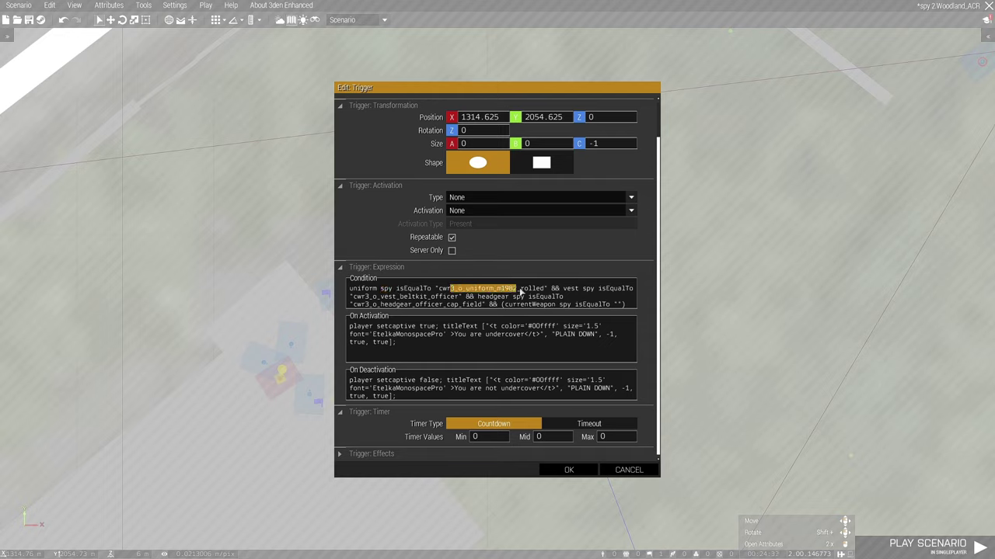
Examine the vest, headgear, currentWeapon and primaryWeapon checks in the rest of the trigger's condition.
left_click(572, 291)
left_click_drag(606, 291, 622, 291)
left_click_drag(358, 299, 537, 301)
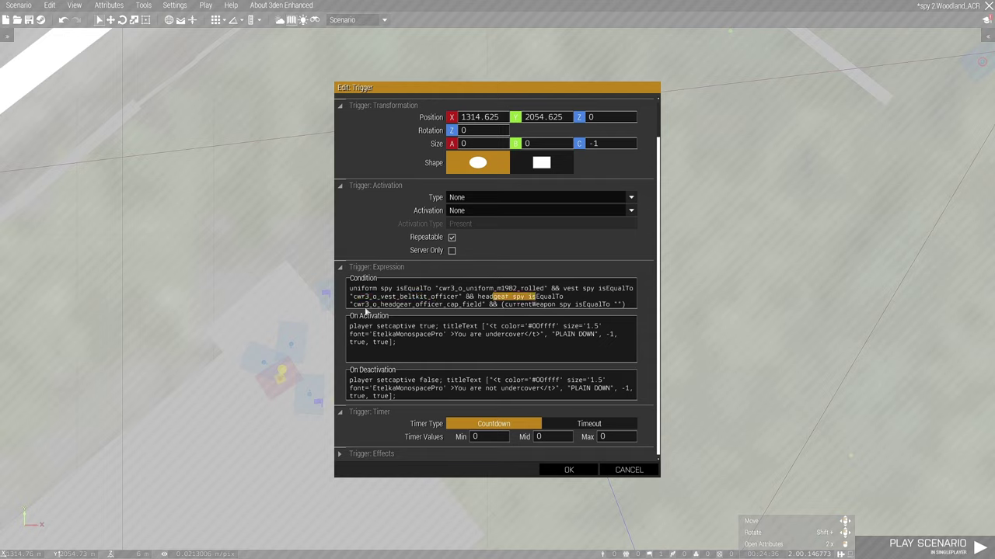
left_click_drag(362, 305, 475, 304)
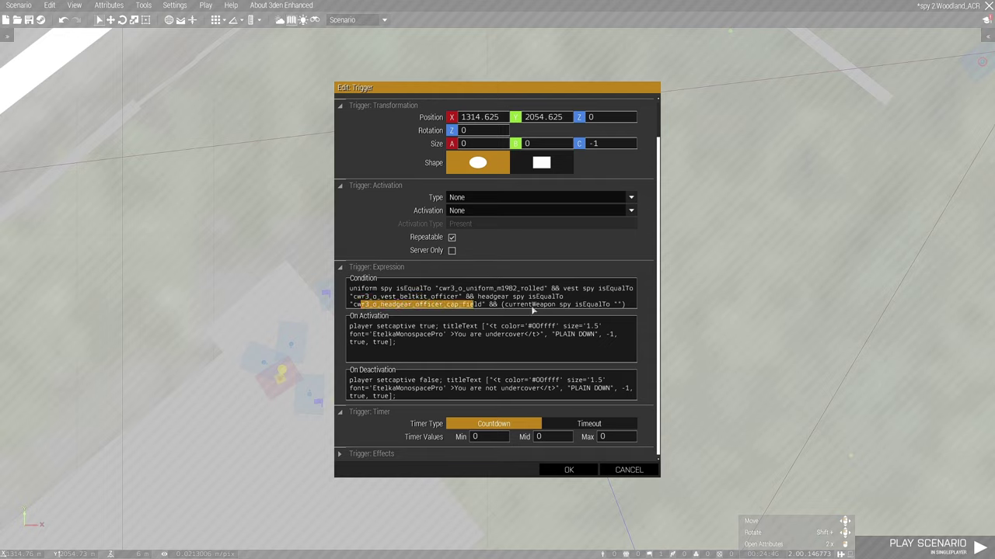
left_click(561, 307)
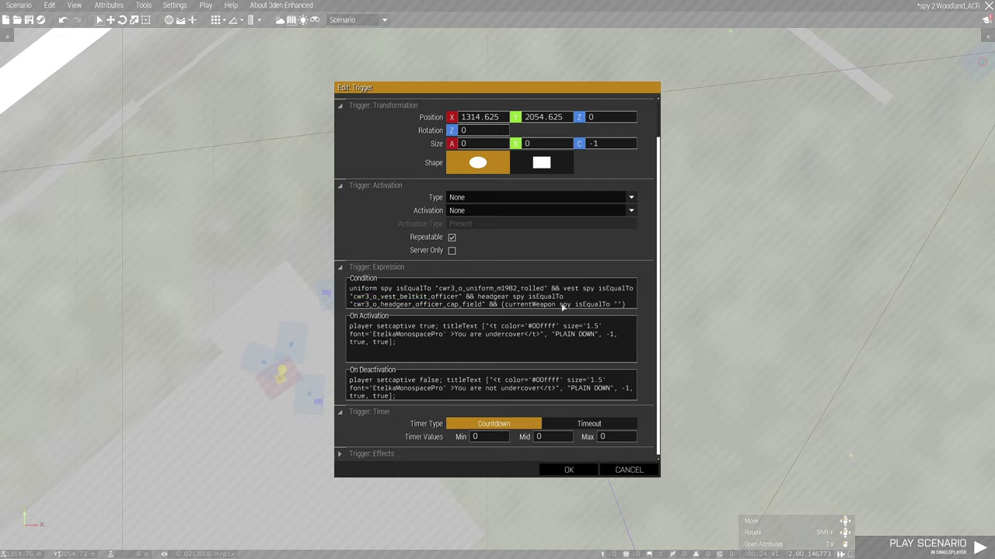
left_click(614, 307)
type("&& (primaryWeapon spy isEqualTo \"\")")
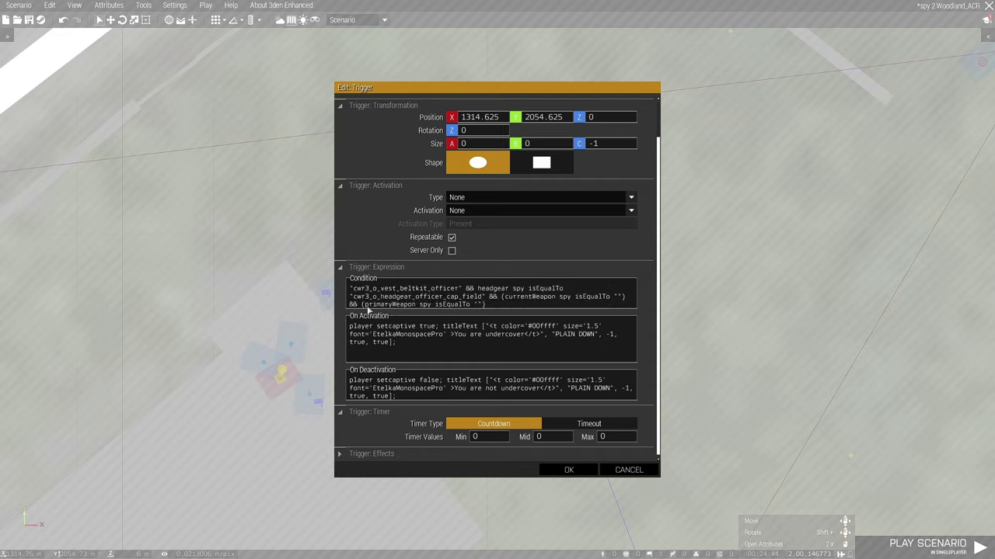
left_click_drag(366, 306, 396, 306)
left_click_drag(475, 306, 485, 305)
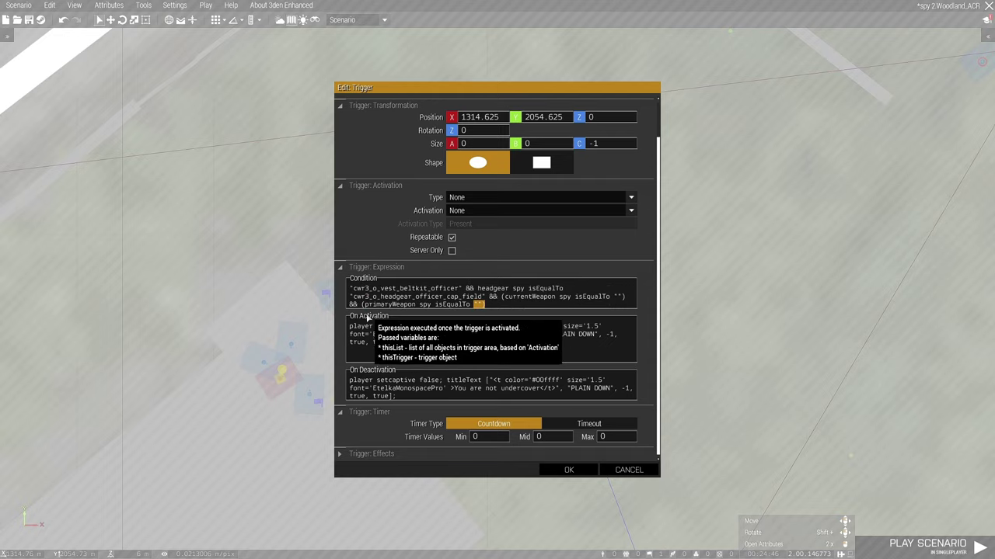
Compare the trigger's setcaptive true and setcaptive false expressions against its condition, and close the trigger's attributes.
left_click_drag(351, 329, 439, 328)
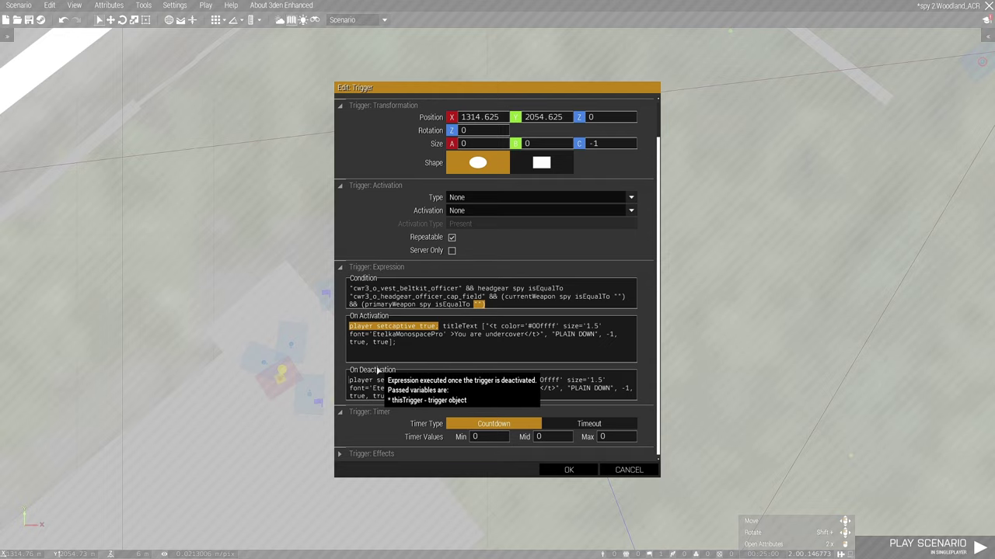
left_click_drag(390, 288, 433, 294)
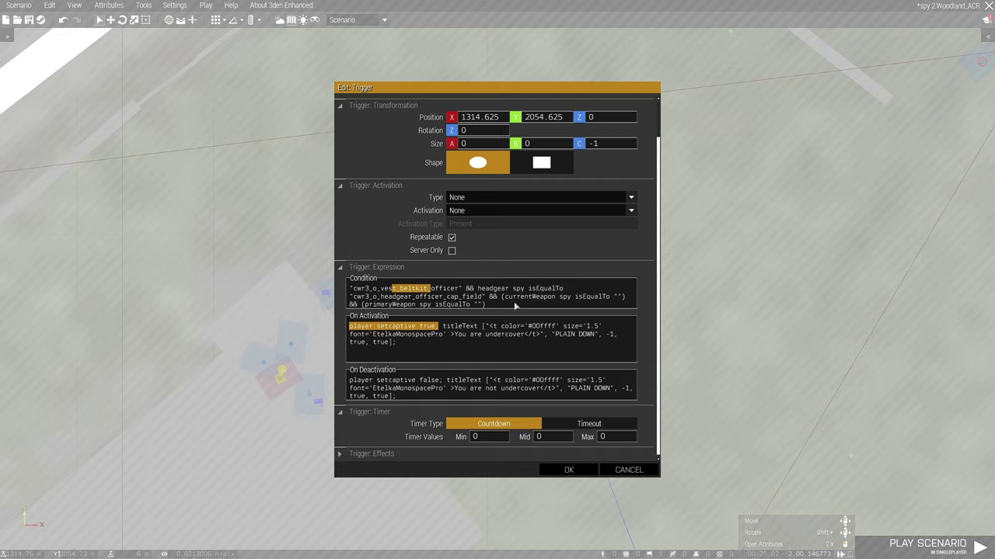
left_click_drag(539, 299, 579, 300)
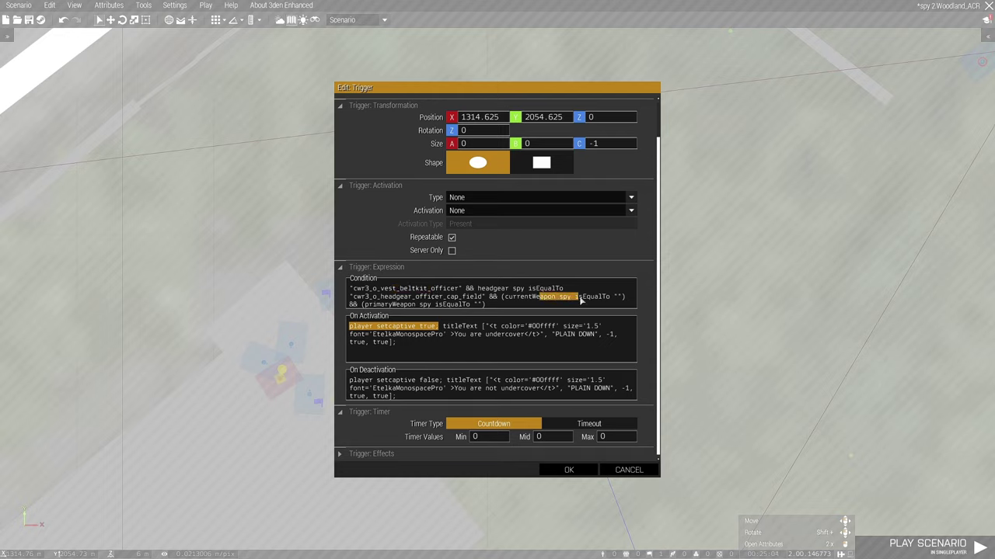
left_click_drag(349, 382, 442, 389)
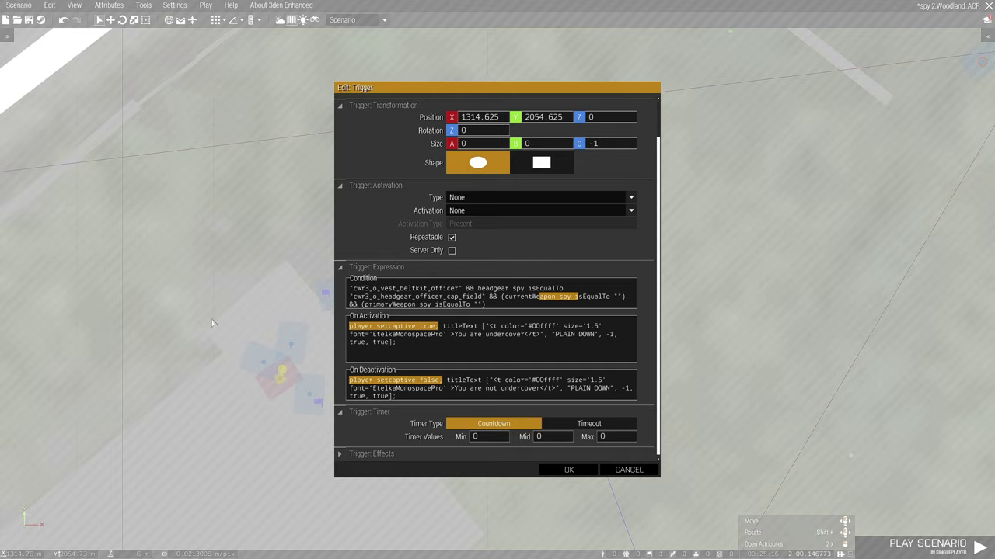
left_click_drag(393, 291, 479, 305)
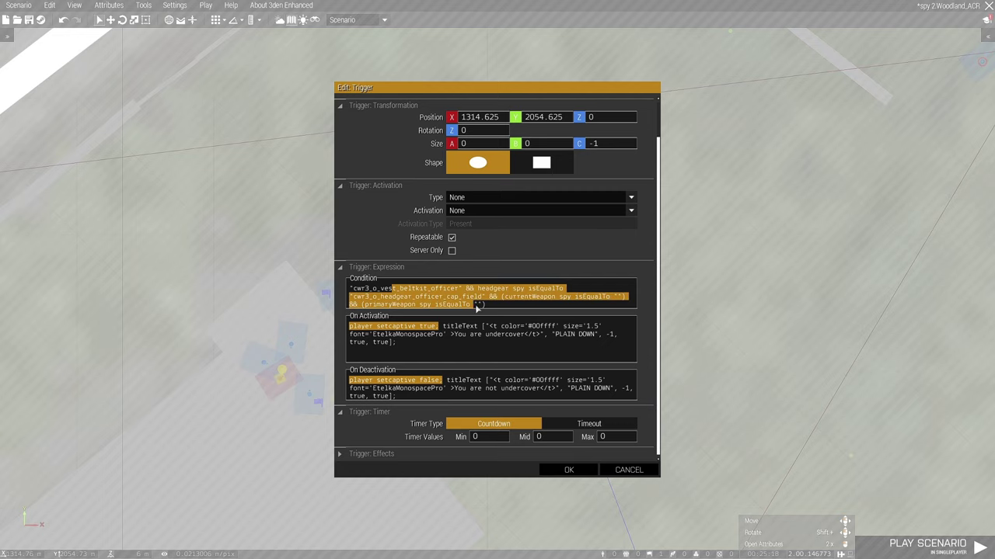
left_click(569, 470)
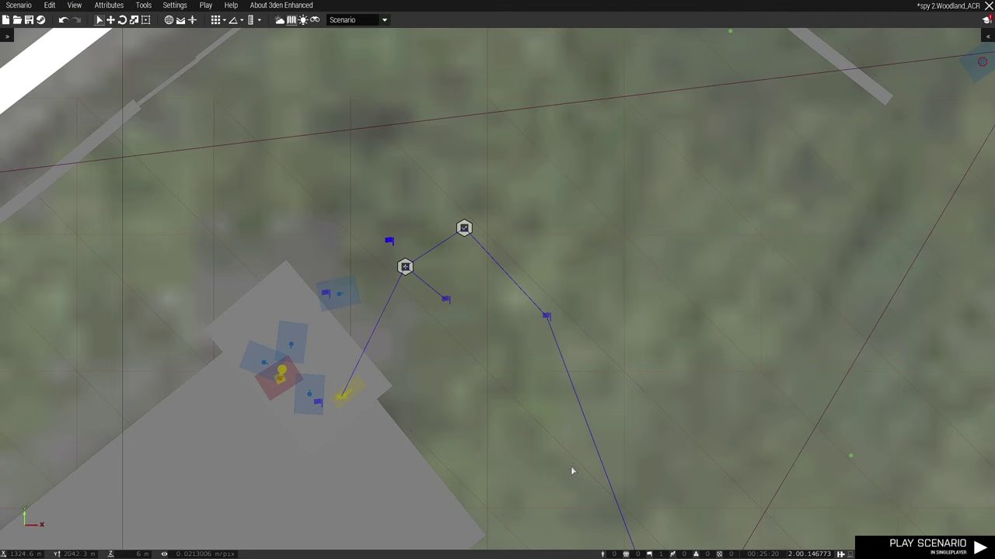
Open the attributes of the Computer at the corner of the occupied building in southern Chernogorsk.
scroll(514, 380, "up", 5)
scroll(520, 384, "down", 6)
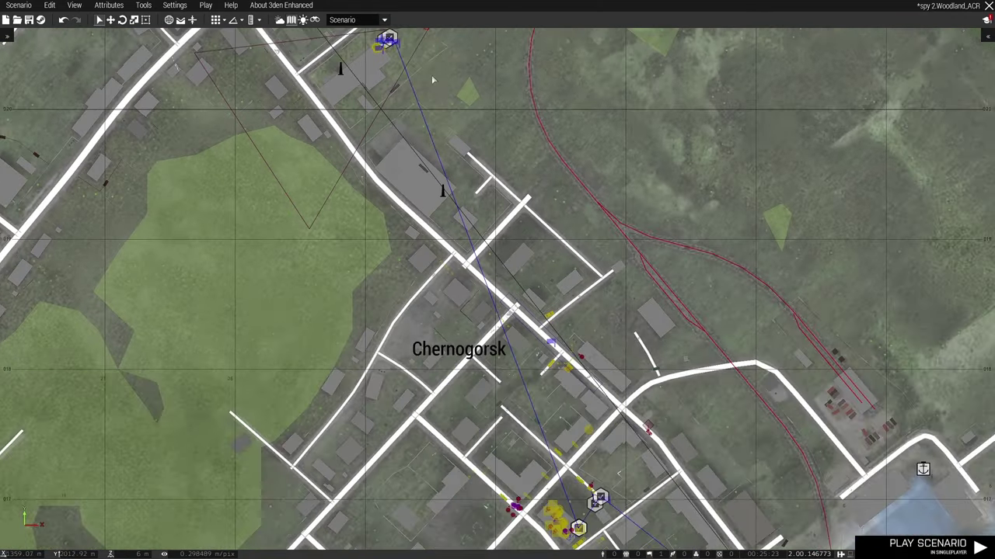
right_click_drag(563, 523, 455, 343)
scroll(460, 348, "up", 6)
scroll(484, 357, "up", 6)
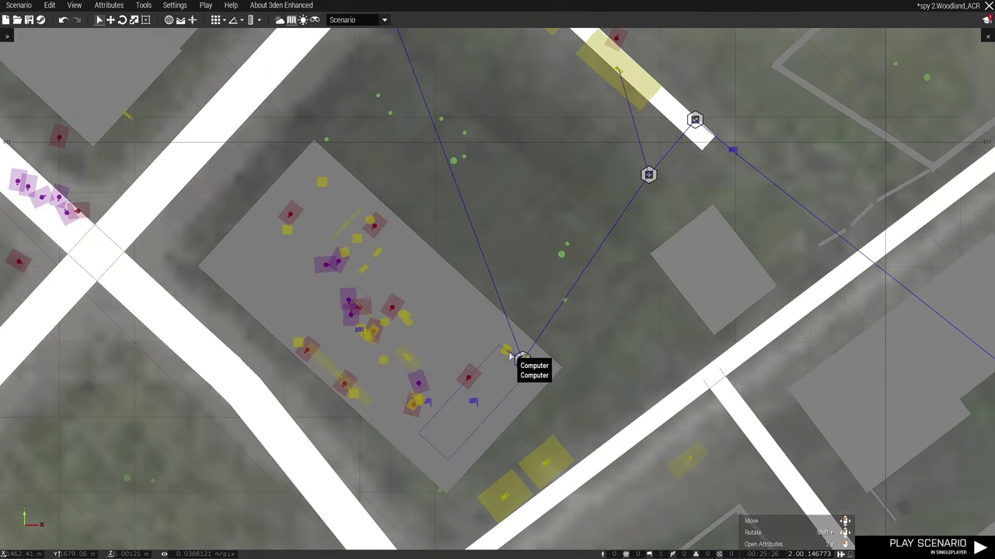
double_click(490, 347)
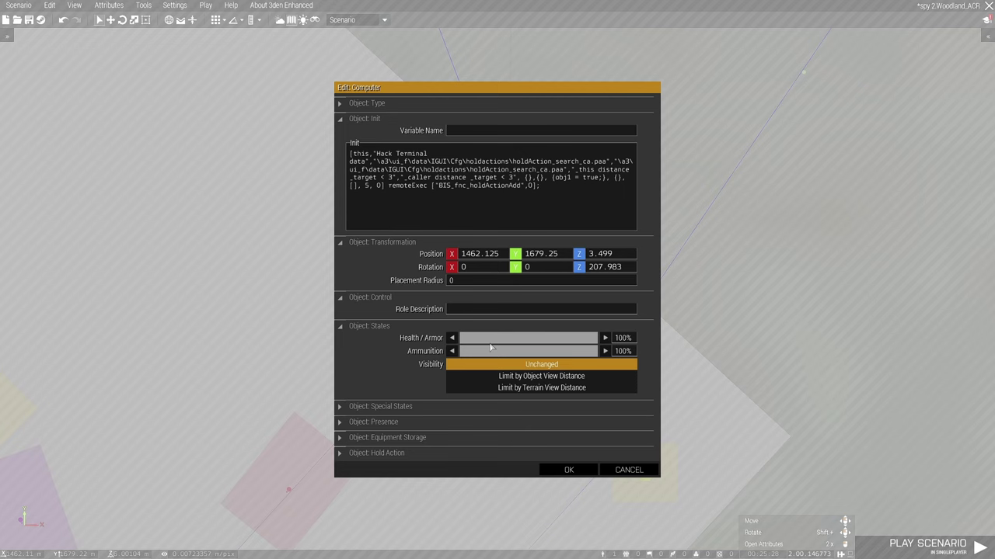
Highlight the "Hack Terminal data" hold-action script in the computer's init code and set its variable name to pc.
left_click_drag(350, 157, 582, 218)
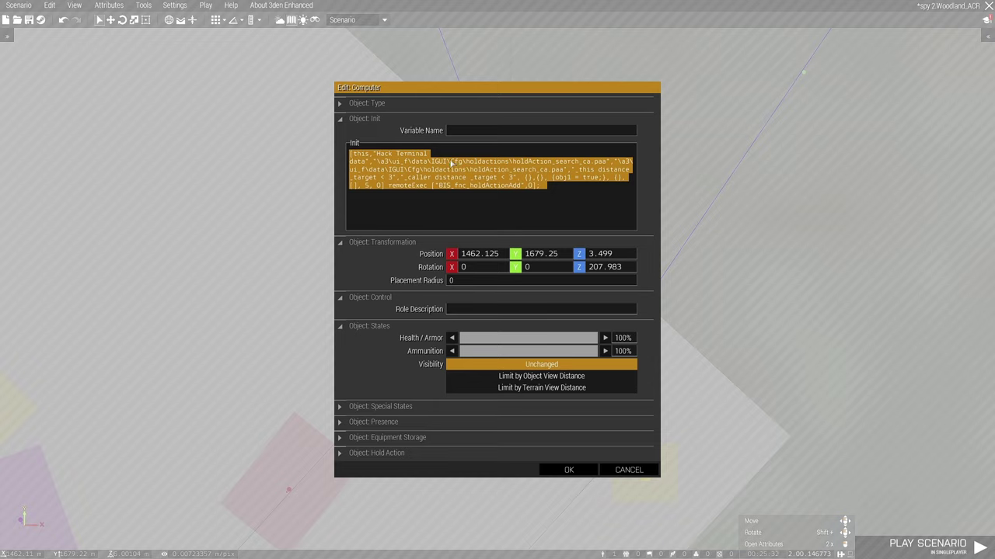
left_click(389, 161)
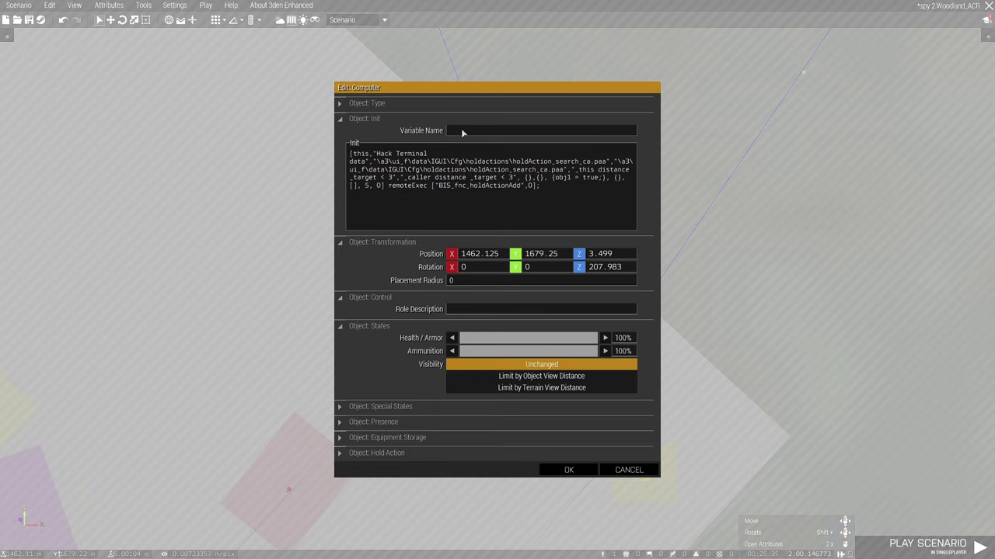
type("pc")
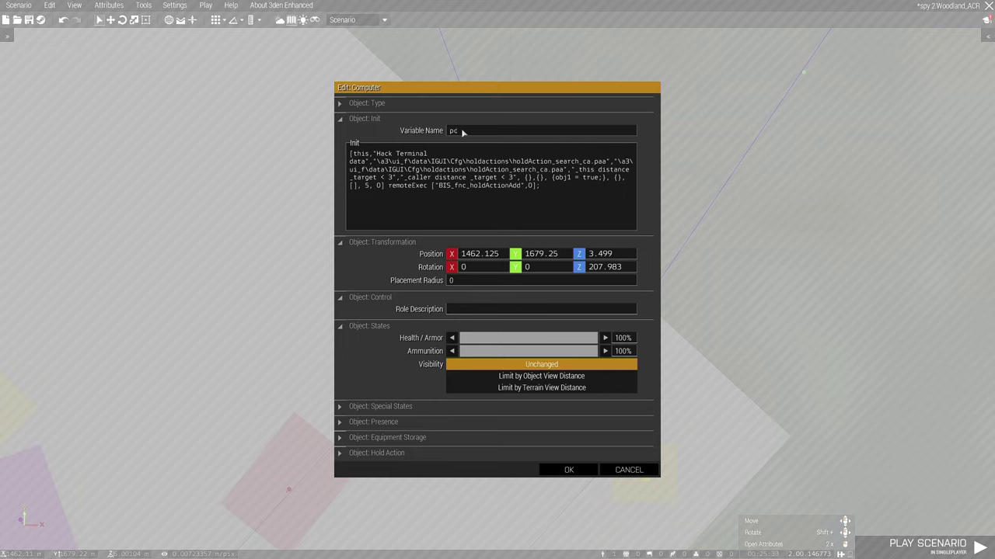
Replace this with pc as the hold action's target object at the start of the computer's init code.
double_click(461, 131)
left_click_drag(371, 158, 356, 158)
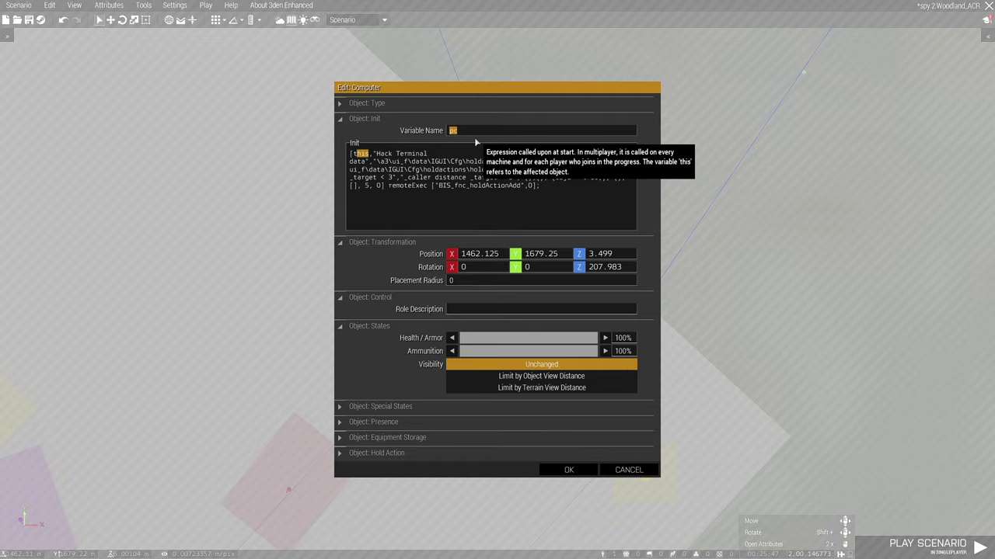
left_click(385, 119)
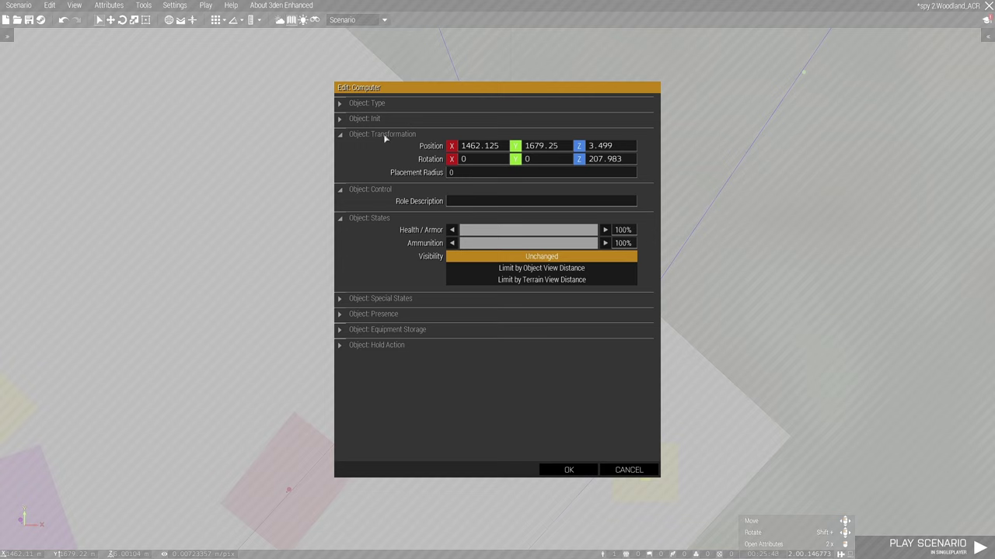
left_click(342, 121)
left_click_drag(350, 155, 361, 155)
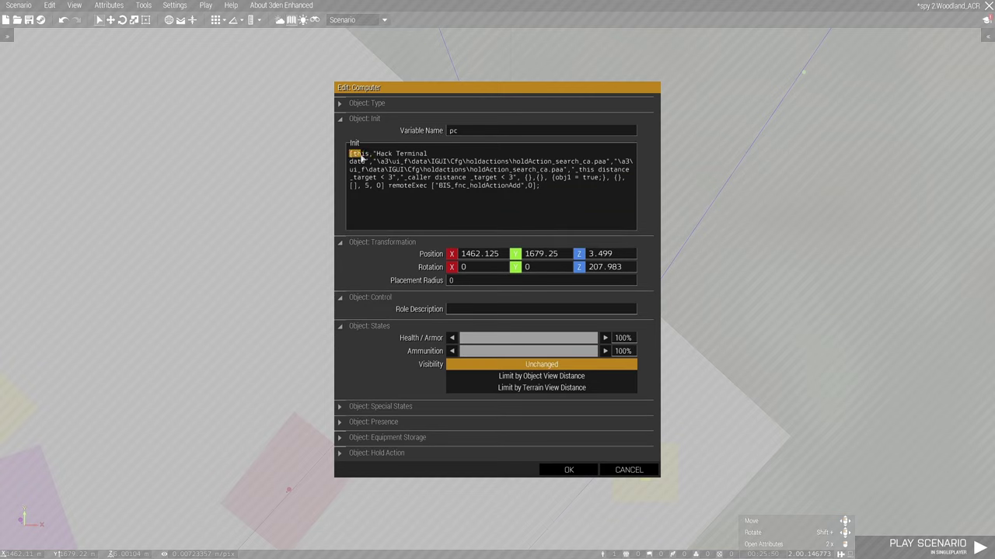
left_click(367, 156)
key("BackSpace")
key("BackSpace")
key("BackSpace")
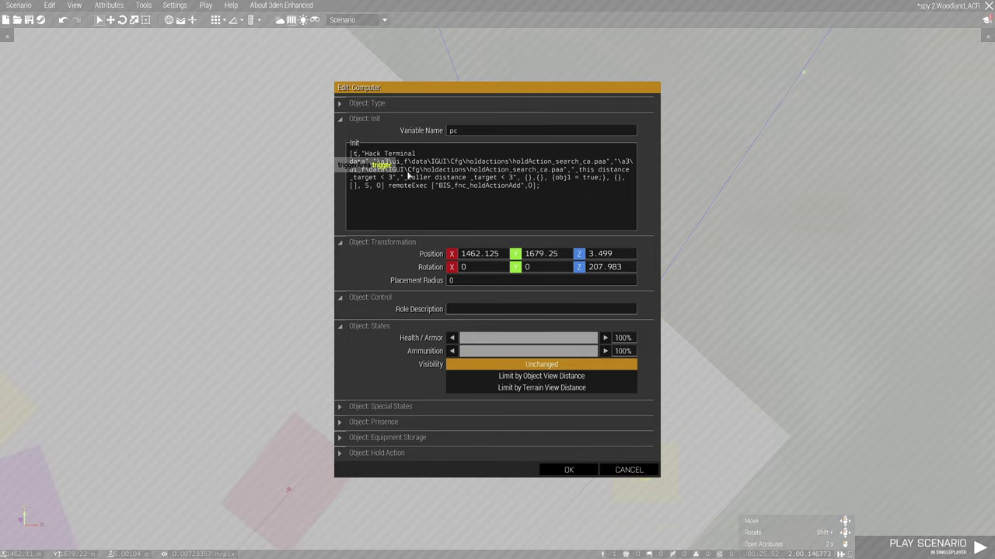
type("pc")
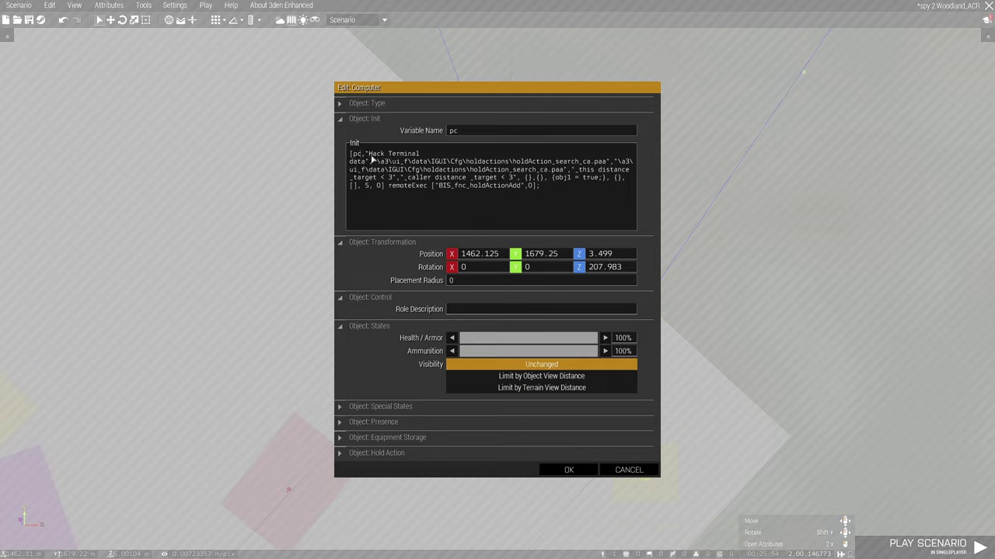
Change the hold action's title in the computer's init code to "Steal Intel".
left_click_drag(370, 154, 364, 162)
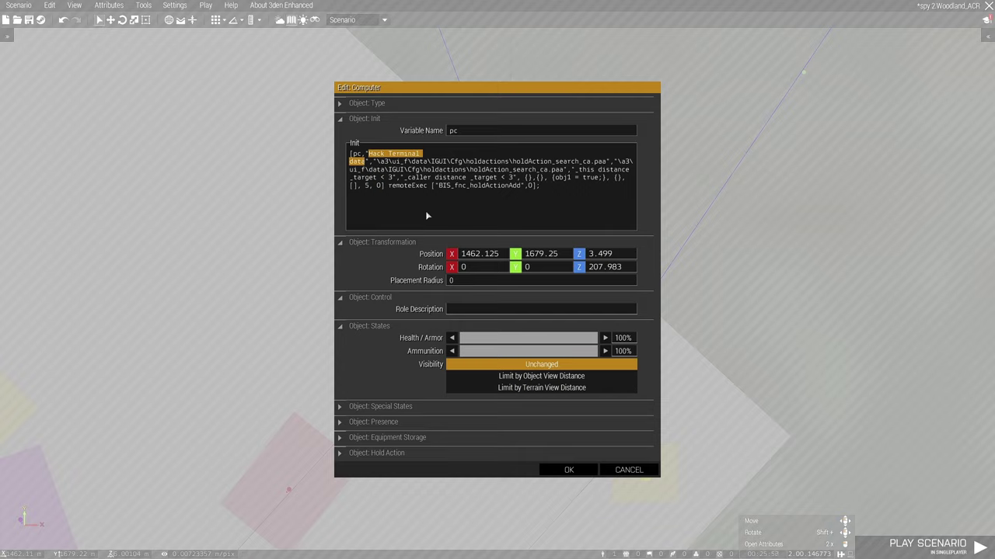
type("Steal")
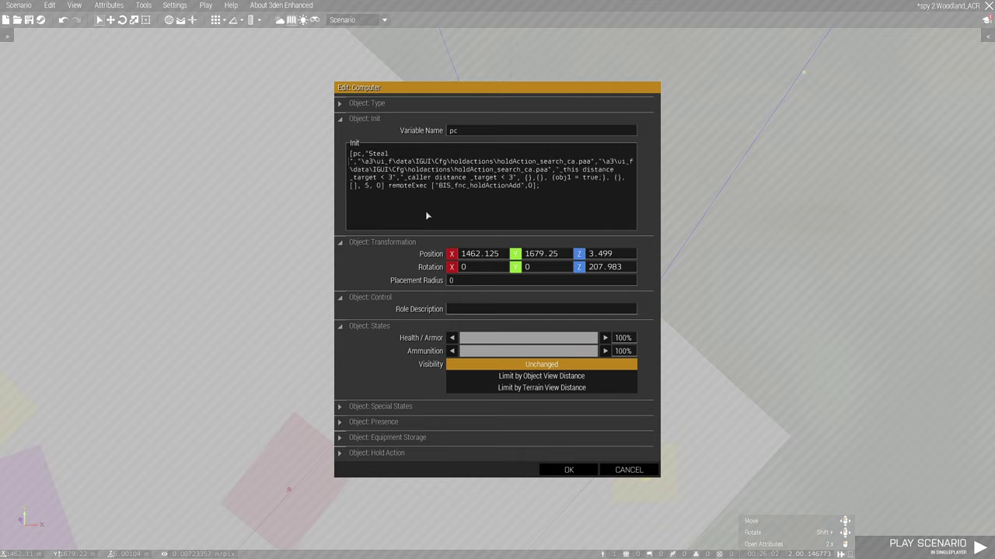
type(" Int")
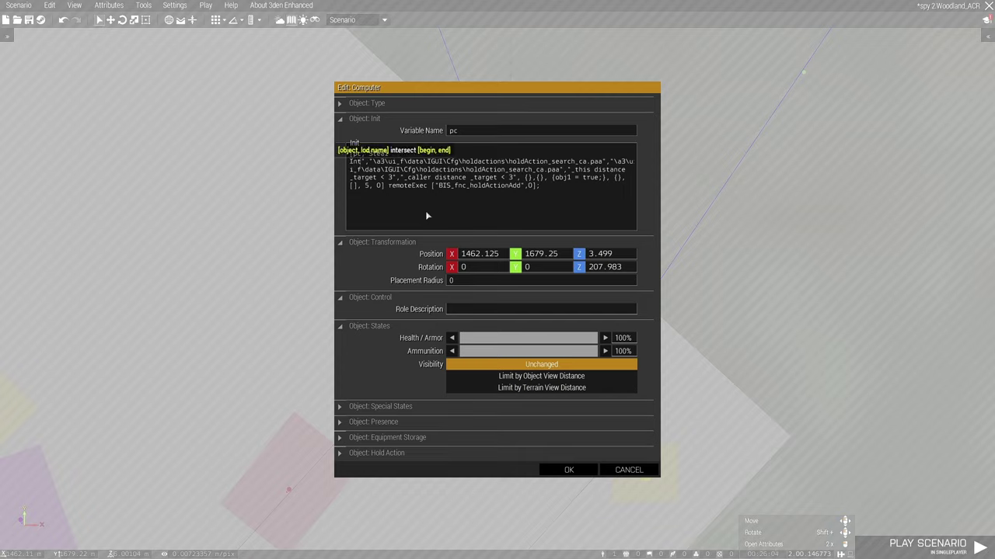
type("el")
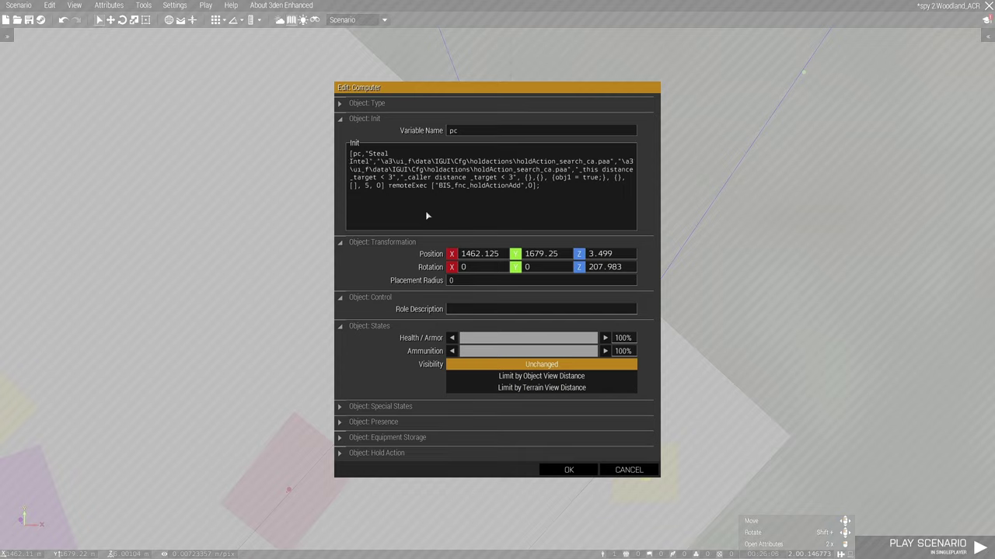
Examine the icon paths, distance conditions and obj1 = true completion code in the init script, and save the computer's attributes.
left_click_drag(384, 162, 573, 177)
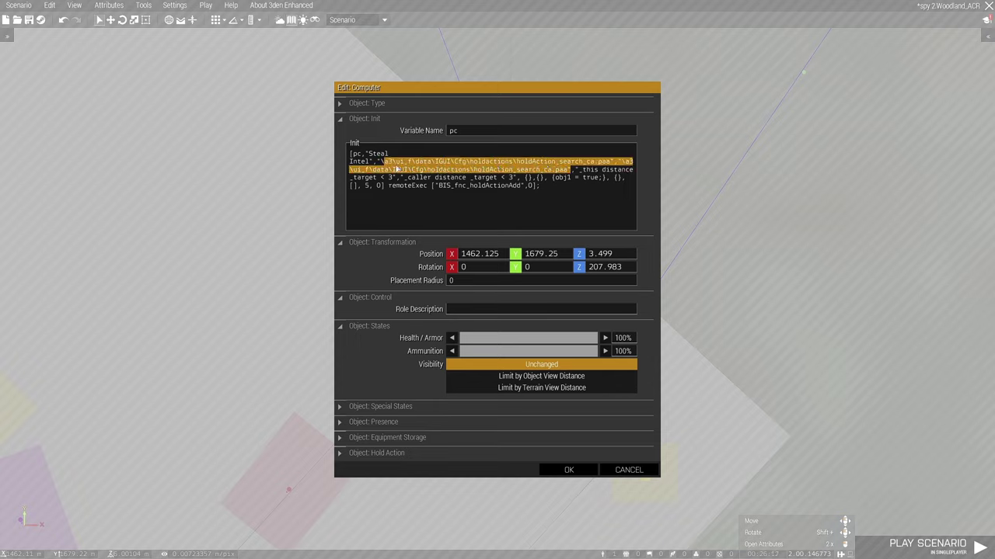
left_click_drag(380, 161, 503, 180)
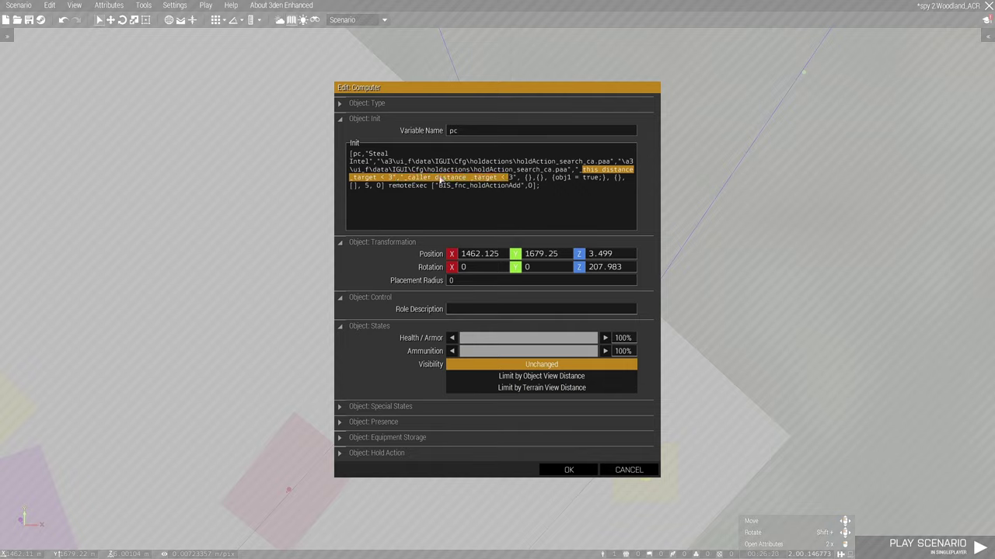
left_click_drag(430, 181, 407, 181)
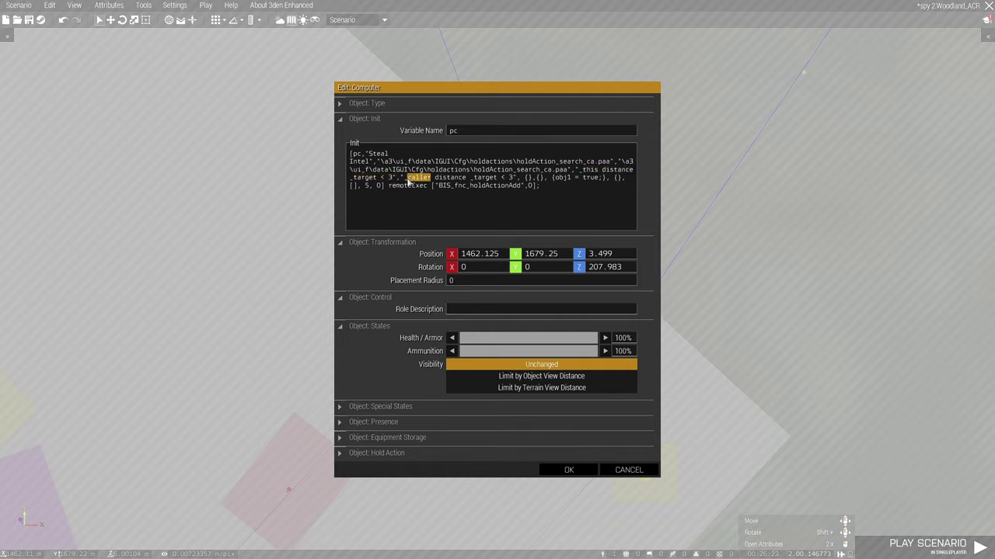
left_click_drag(512, 179, 504, 179)
left_click(498, 185)
left_click_drag(351, 162, 600, 183)
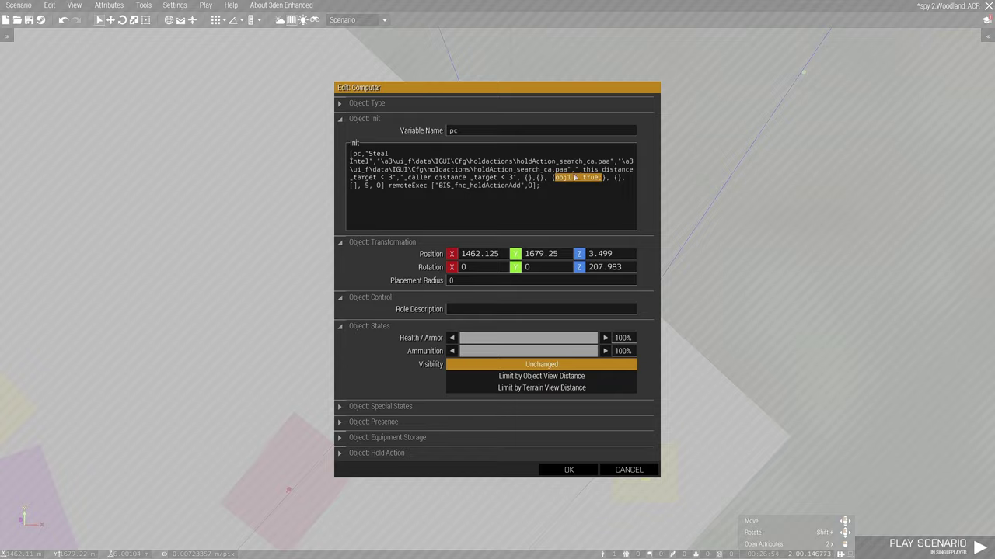
left_click(569, 470)
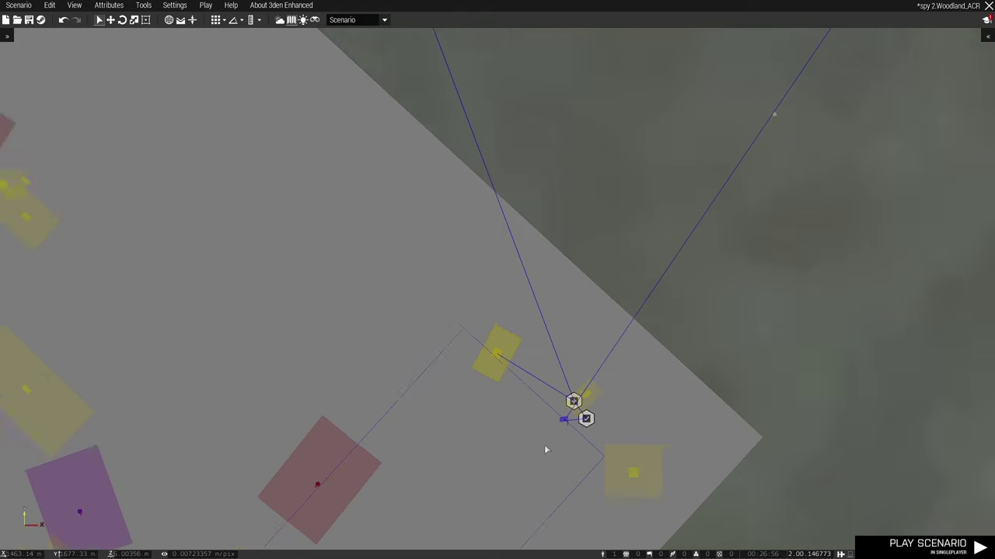
Check the condition expression of the trigger beside the computer's task modules, and close its attributes.
scroll(520, 337, "up", 5)
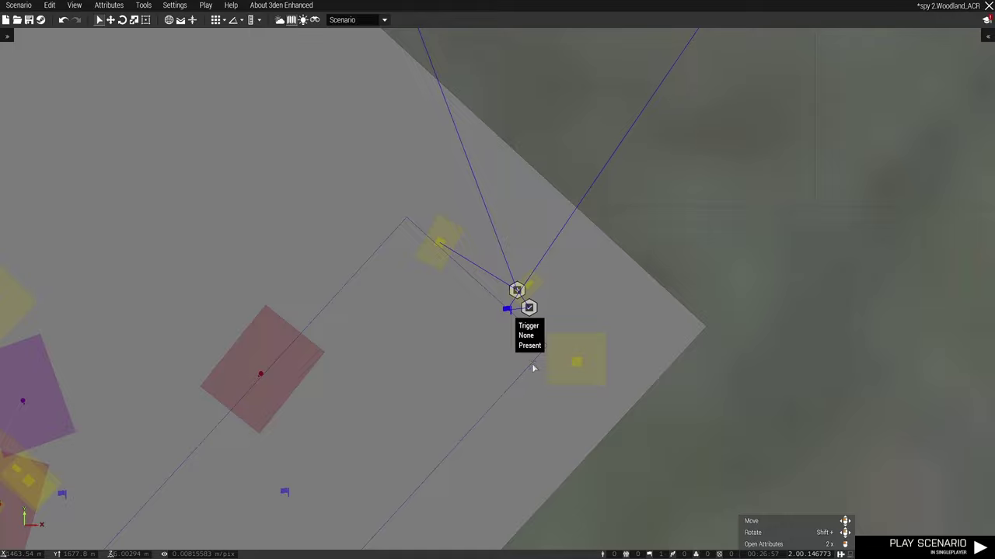
double_click(533, 369)
double_click(351, 328)
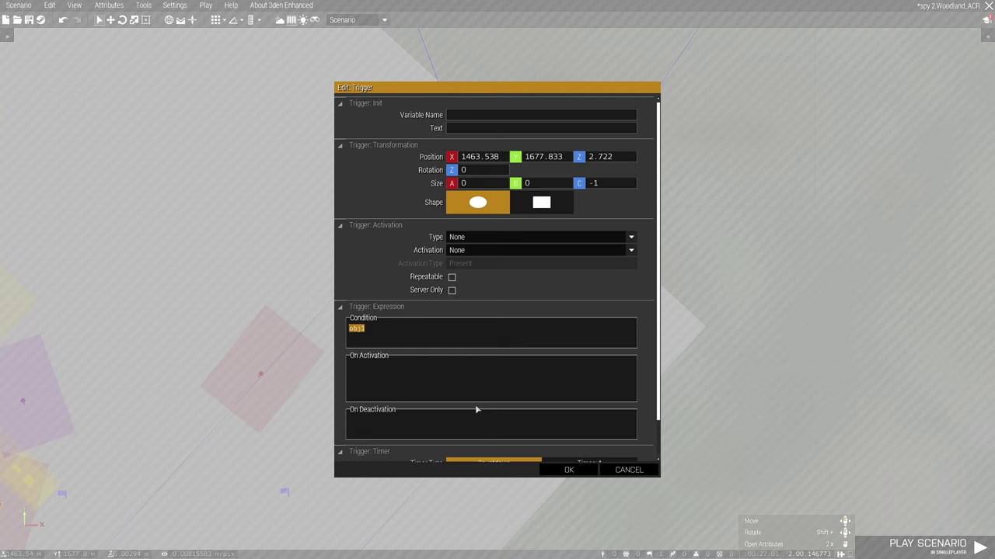
left_click(583, 470)
Review the settings of the Set Task State and Create Task modules beside the computer, closing each one's attributes.
scroll(526, 305, "up", 3)
double_click(514, 299)
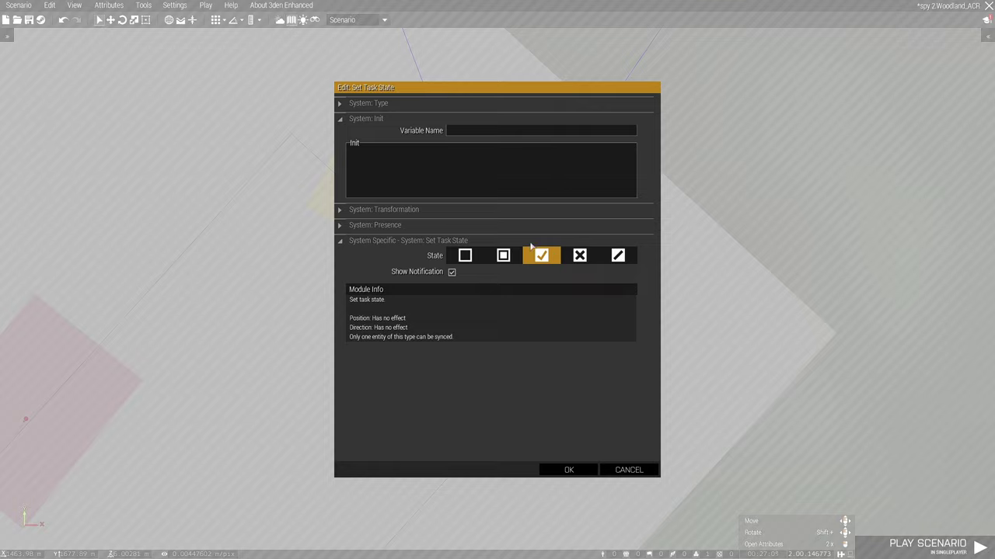
left_click(570, 471)
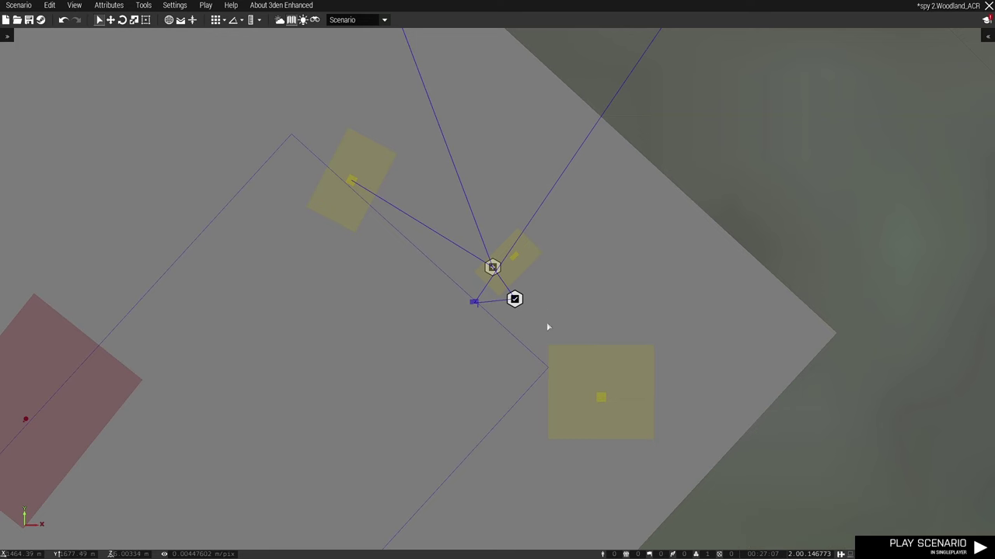
scroll(546, 322, "up", 2)
double_click(479, 264)
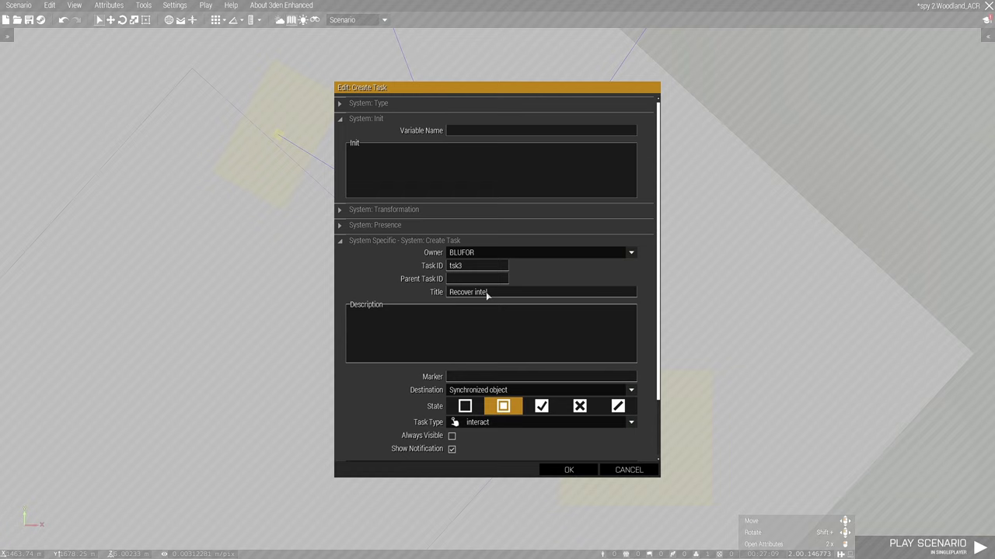
left_click(570, 470)
Locate the task modules near the white van southeast of the occupied building and inspect the area in 3D.
scroll(411, 406, "up", 6)
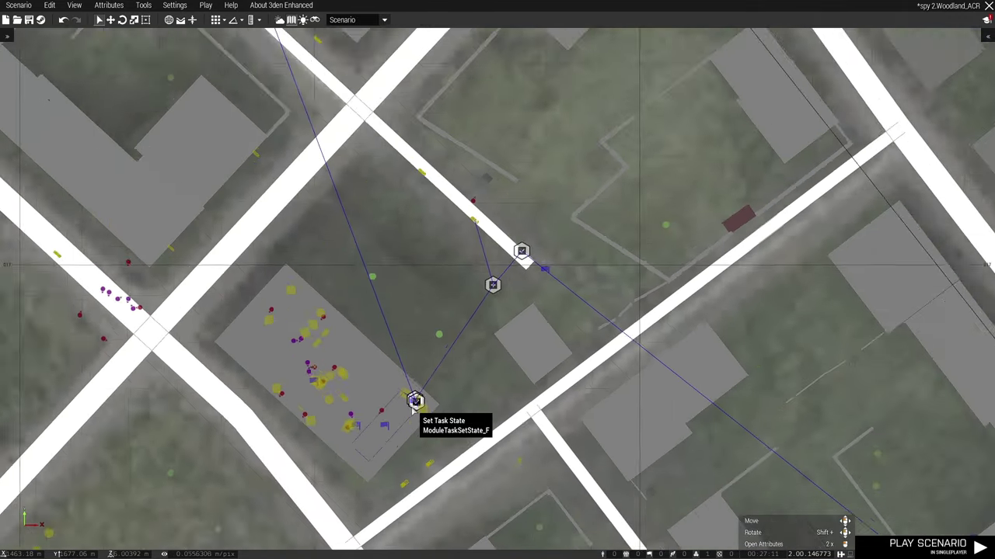
scroll(412, 410, "down", 4)
right_click_drag(495, 437, 381, 224)
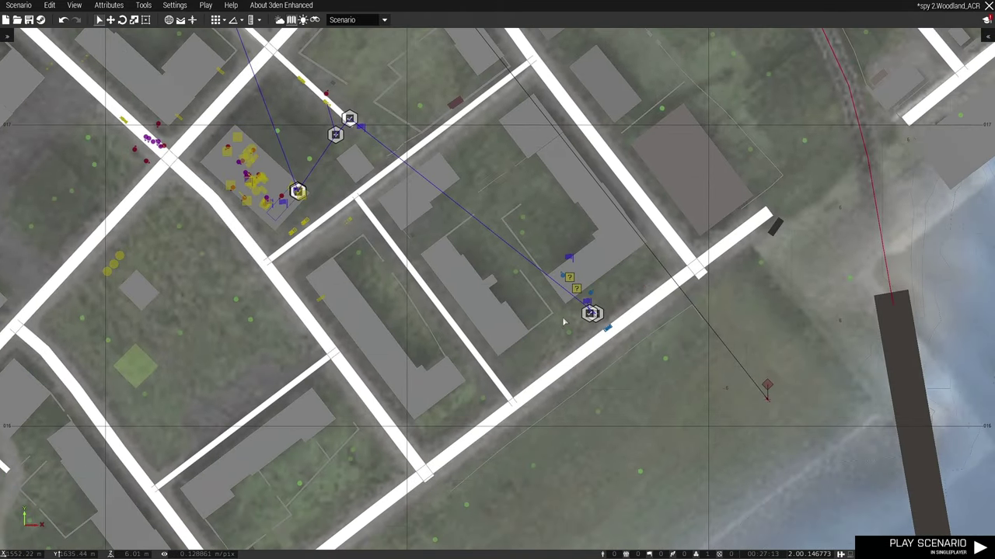
scroll(564, 321, "up", 6)
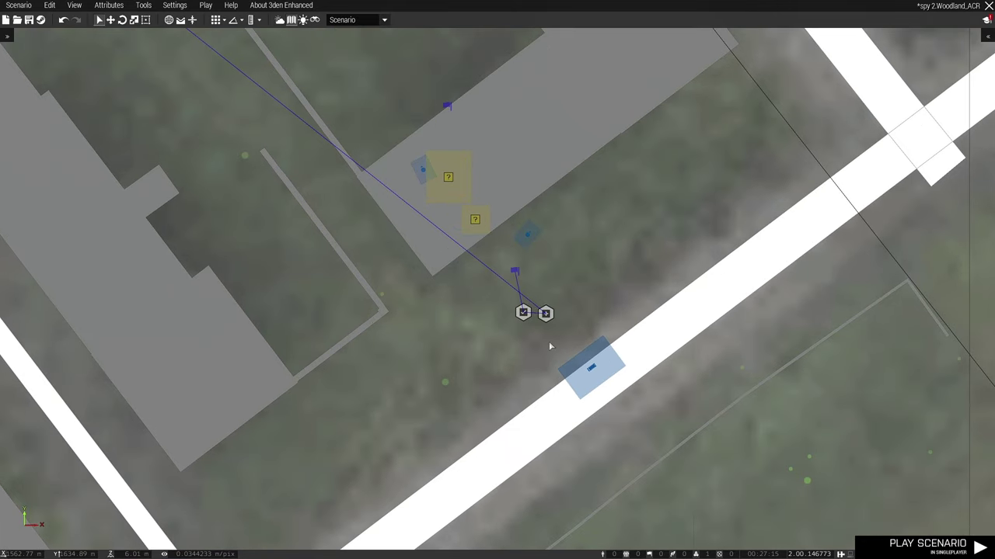
left_click(291, 20)
scroll(486, 202, "up", 5)
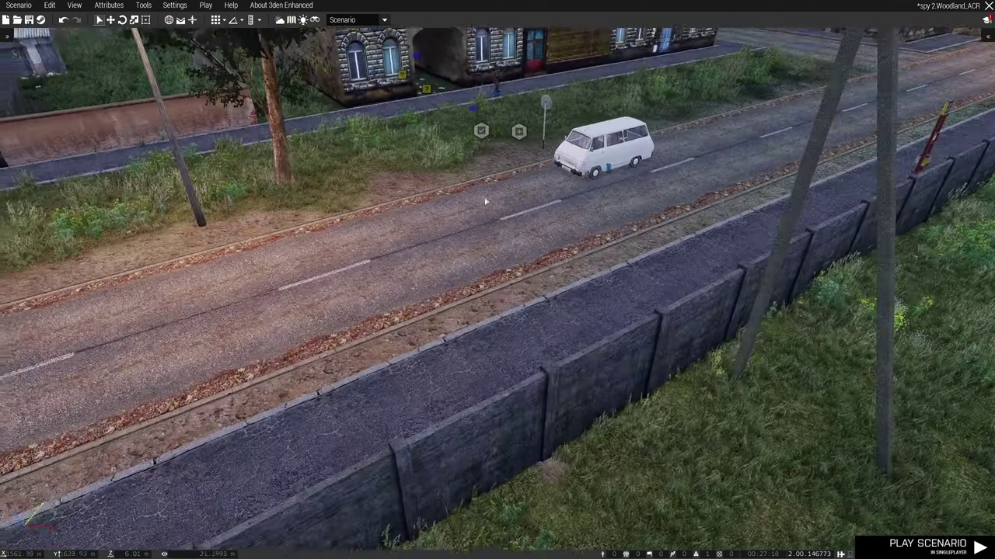
key("w")
right_click_drag(486, 201, 518, 199)
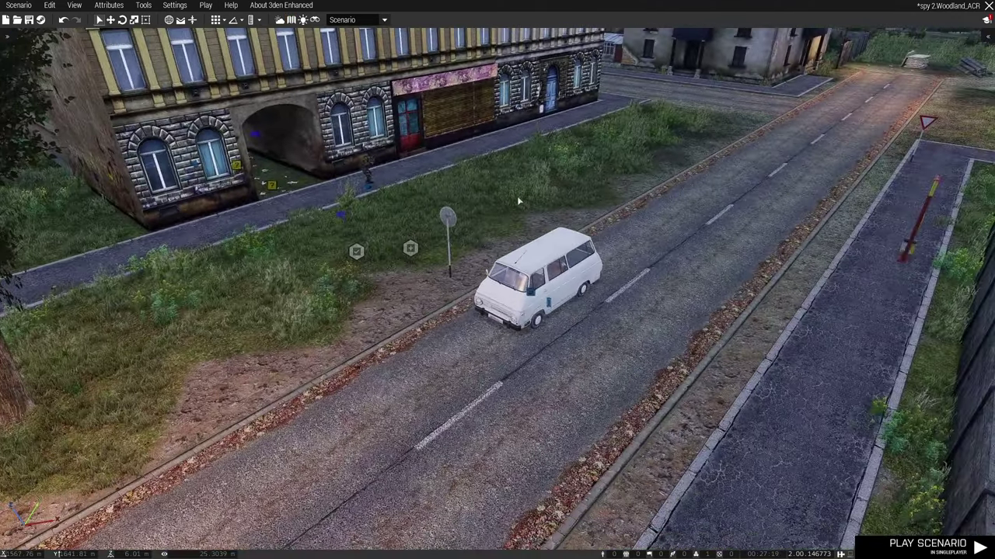
key("w")
key("a")
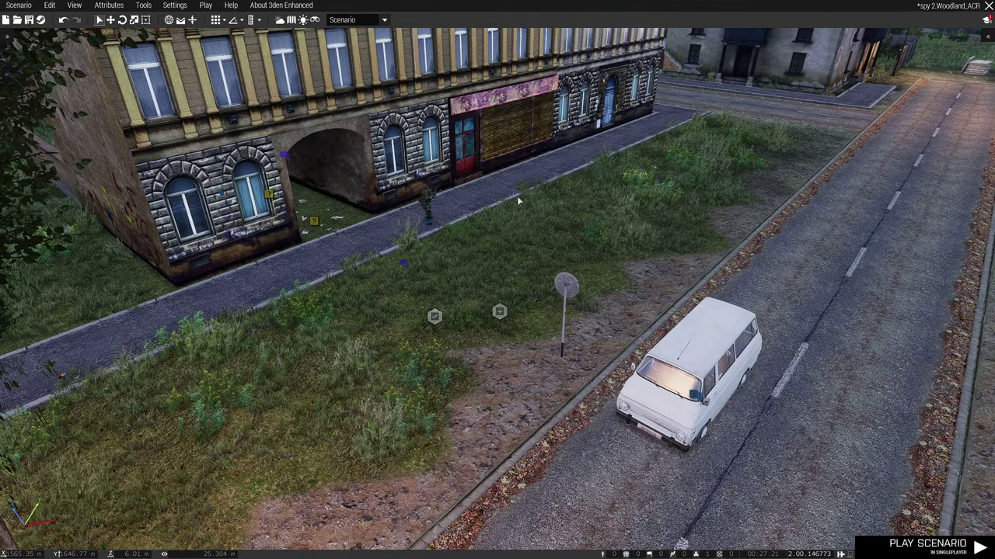
key("w")
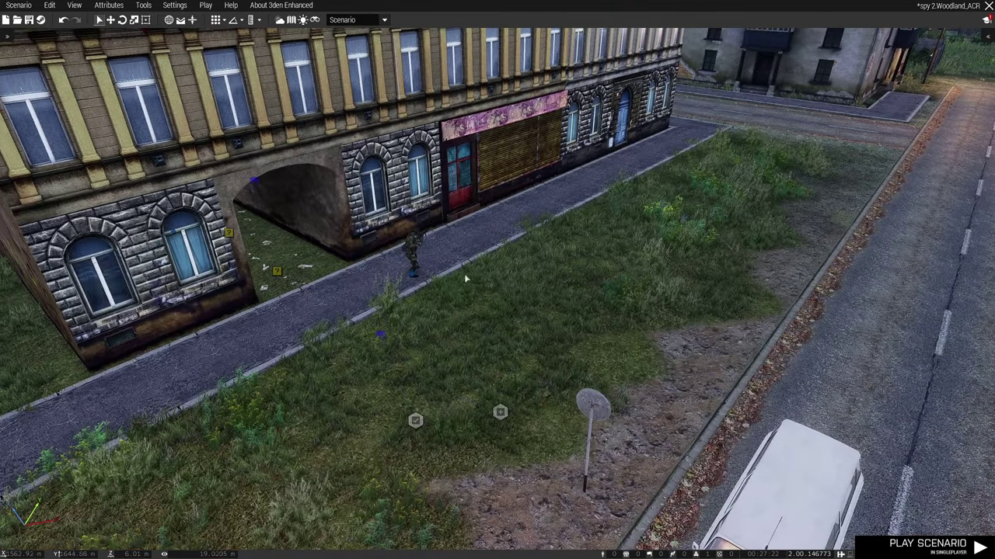
Examine each part of the spy distance car_0 < 15 condition in the trigger near the white van, and close its attributes.
double_click(381, 335)
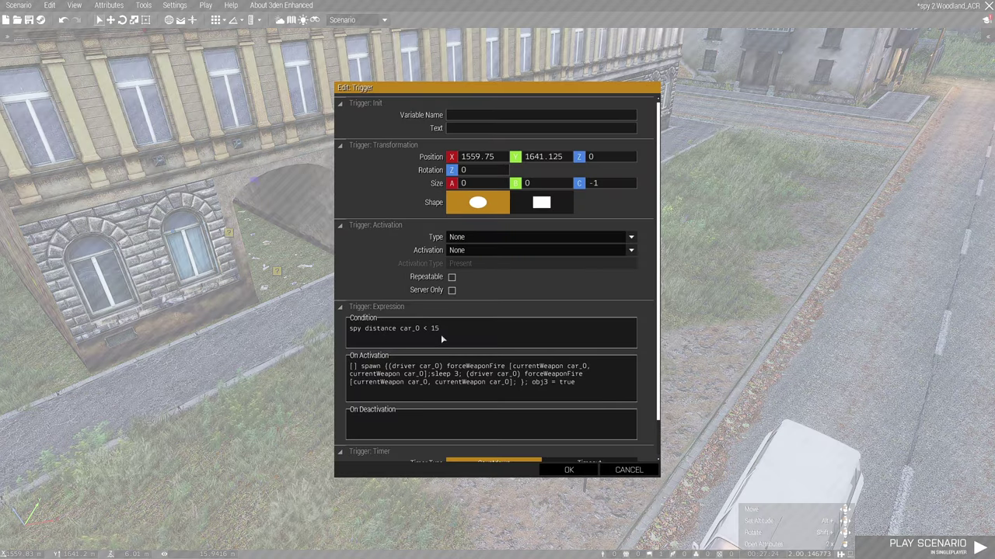
left_click_drag(350, 332, 440, 340)
double_click(359, 330)
left_click_drag(367, 331, 423, 333)
double_click(433, 333)
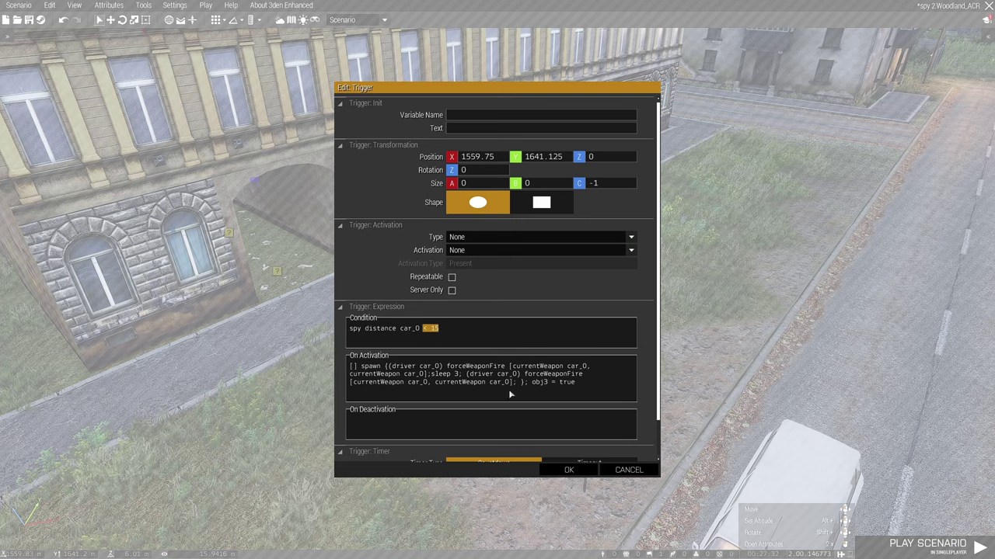
left_click(572, 469)
Check the variable name of the white Škoda S1203 van in its attributes, and close them.
key("s")
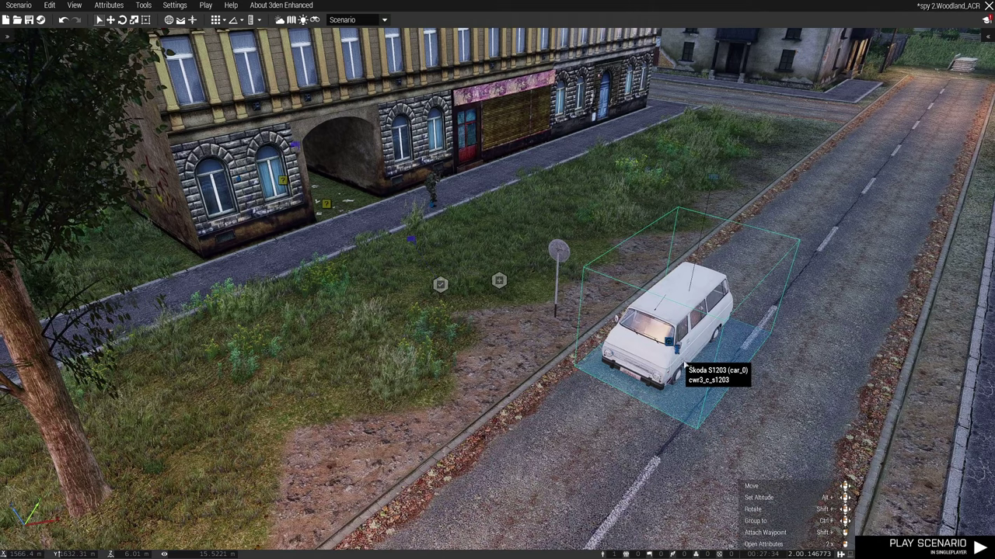
double_click(681, 362)
double_click(480, 131)
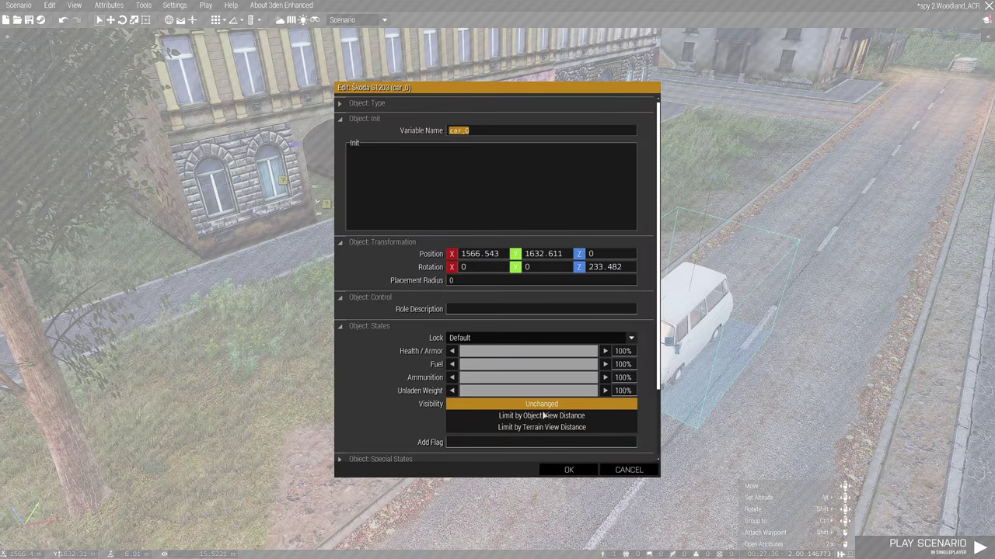
left_click(567, 469)
Reopen the trigger near the van, examine the forceWeaponFire spawn script in its activation code, and close its attributes.
double_click(440, 284)
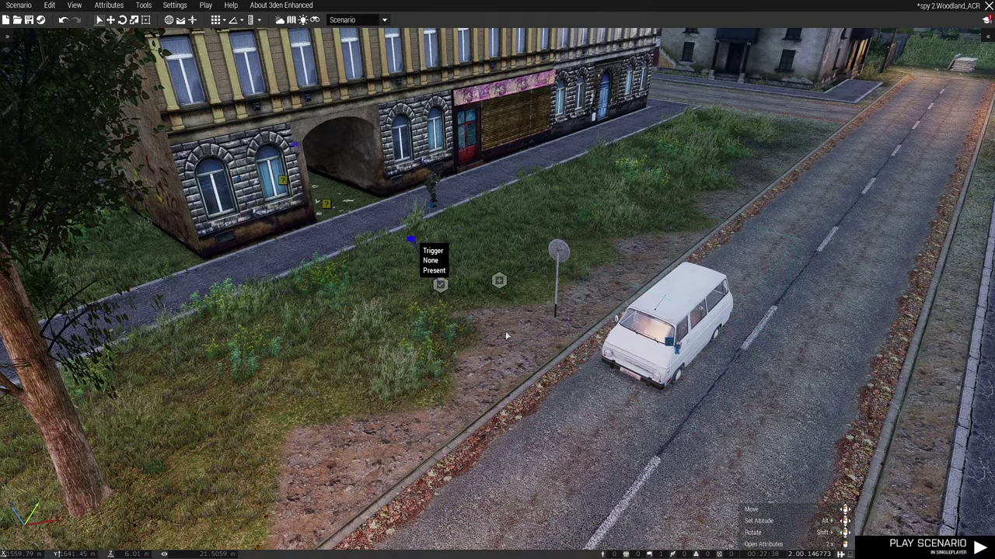
left_click_drag(350, 366, 522, 386)
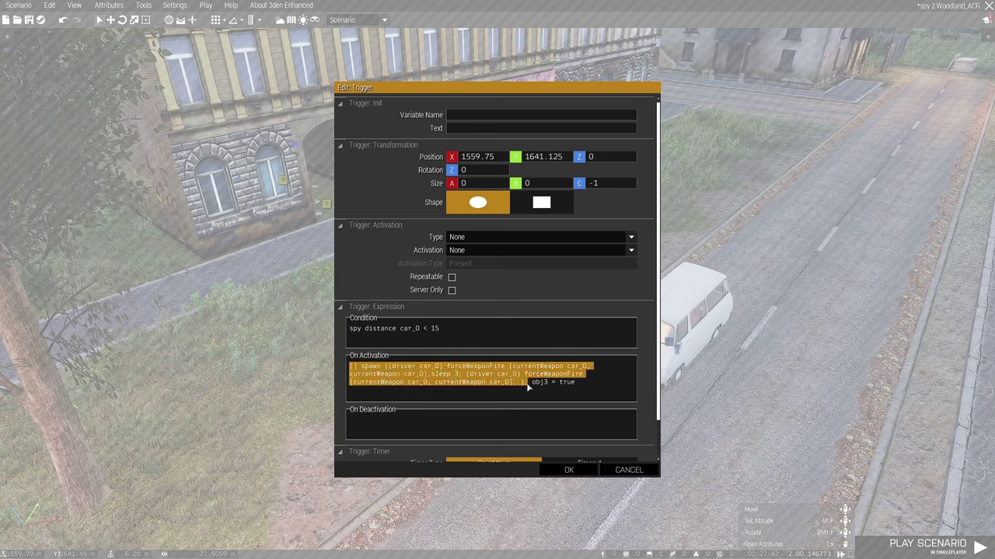
left_click(570, 470)
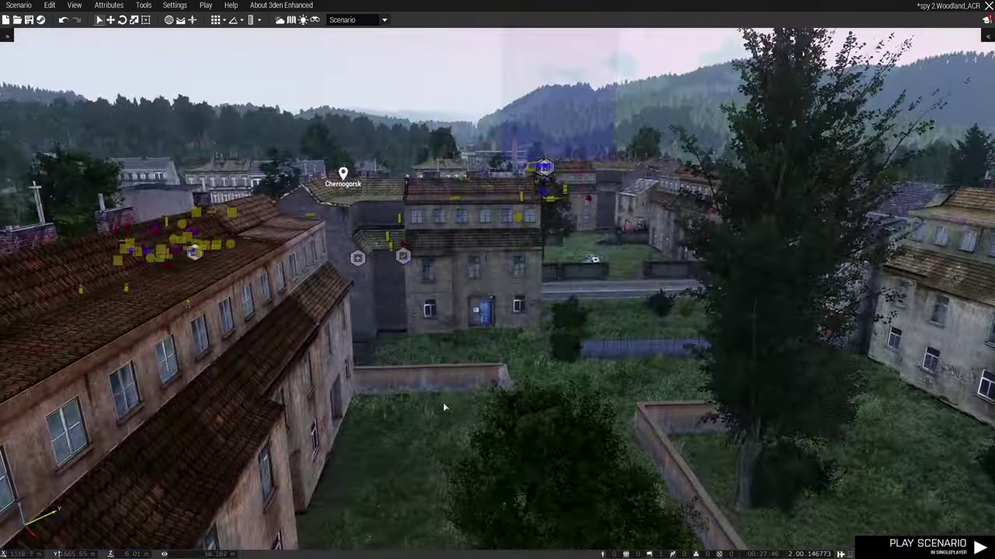
Survey the occupied building and the surrounding streets of Chernogorsk from above in 3D.
key("a")
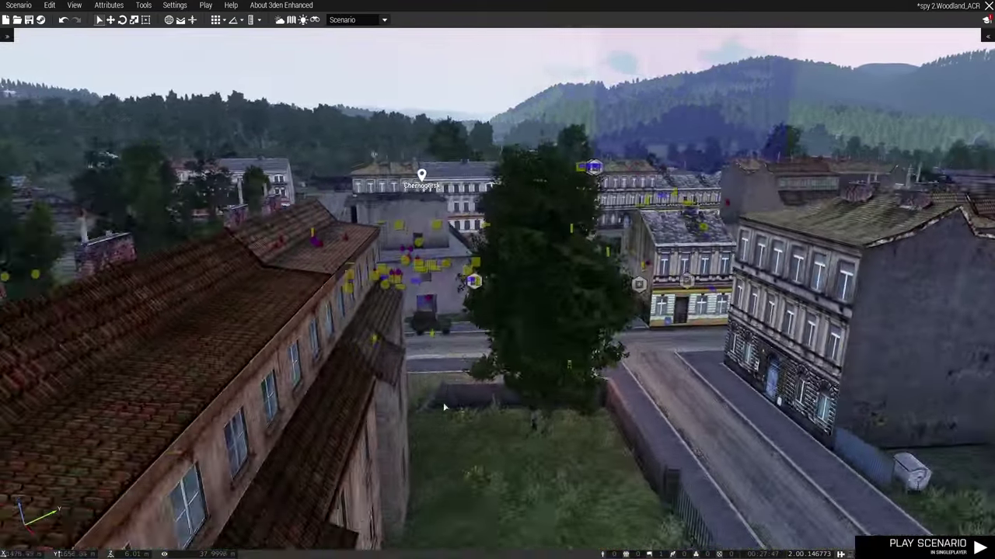
key("w")
right_click_drag(445, 407, 494, 421)
key("a")
key("s")
key("q")
key("d")
key("z")
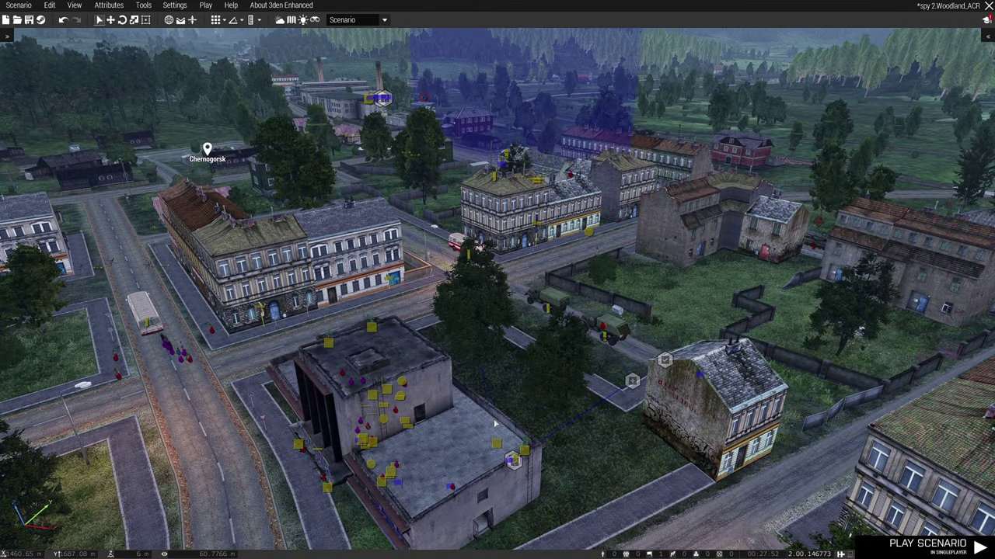
Inspect up close the rifleman standing on the road beside the two covered military trucks.
key("z")
key("w")
key("d")
right_click_drag(553, 422, 456, 443)
key("d")
scroll(456, 338, "up", 4)
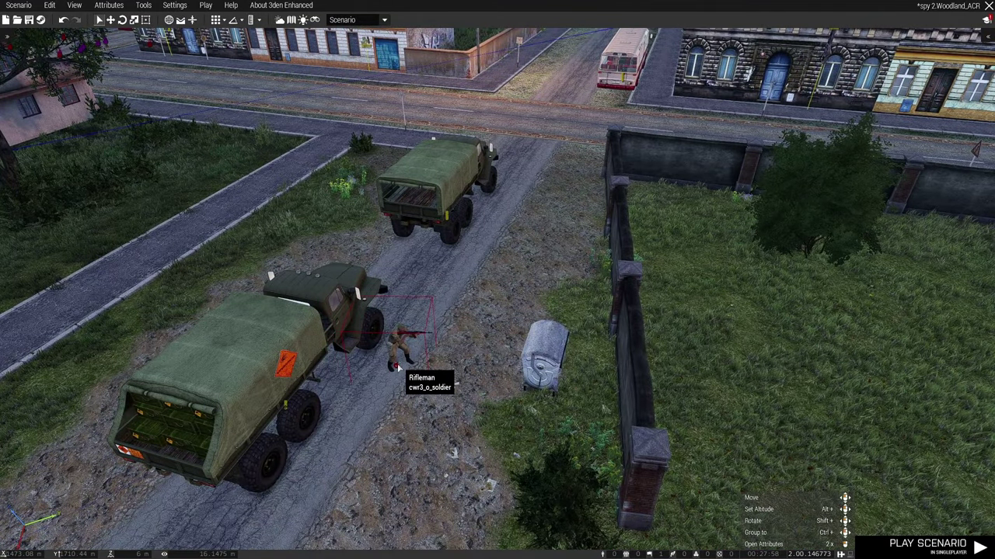
key("z")
key("d")
right_click_drag(425, 390, 415, 371)
key("w")
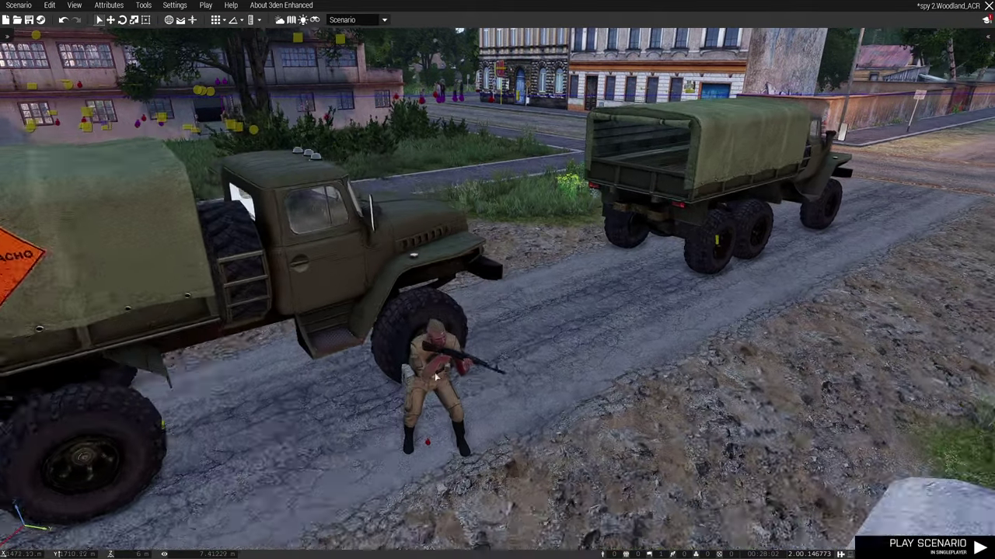
scroll(436, 378, "up", 3)
scroll(434, 373, "down", 3)
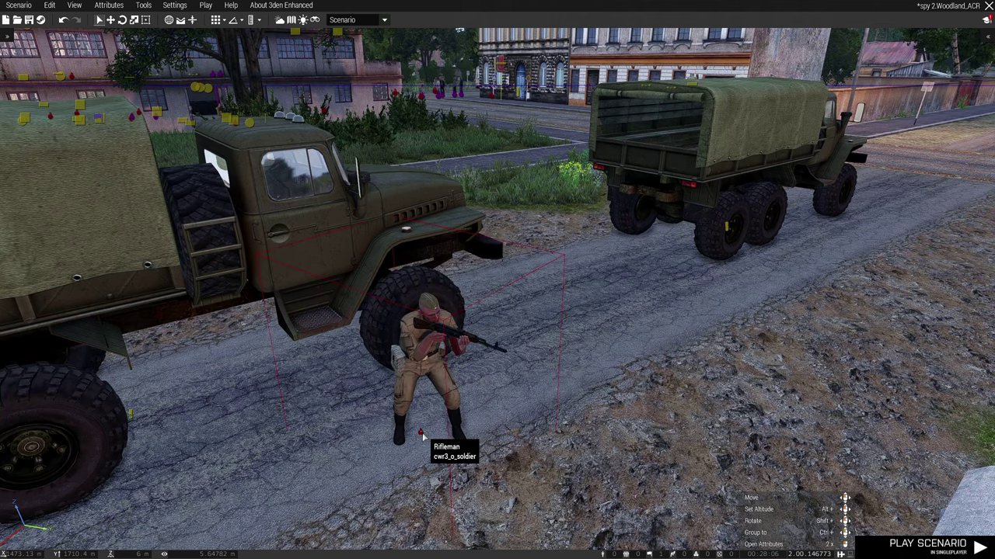
Check the init code of the rifleman beside the trucks in its attributes, and close them.
double_click(422, 432)
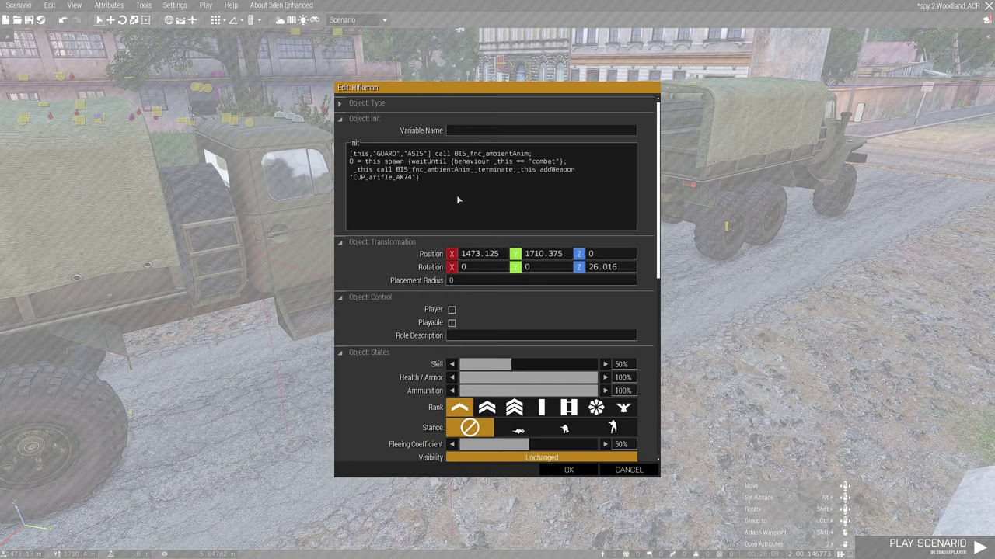
left_click_drag(355, 155, 422, 159)
left_click(568, 471)
Edit the rifleman's loadout so that its headgear is the Safari Hat (Sand), and apply it.
right_click(456, 435)
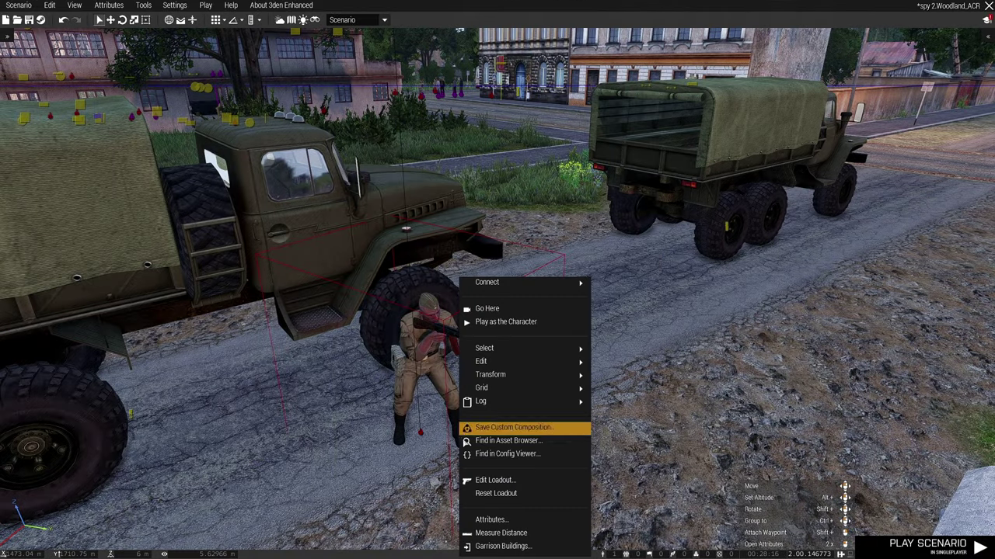
left_click(488, 480)
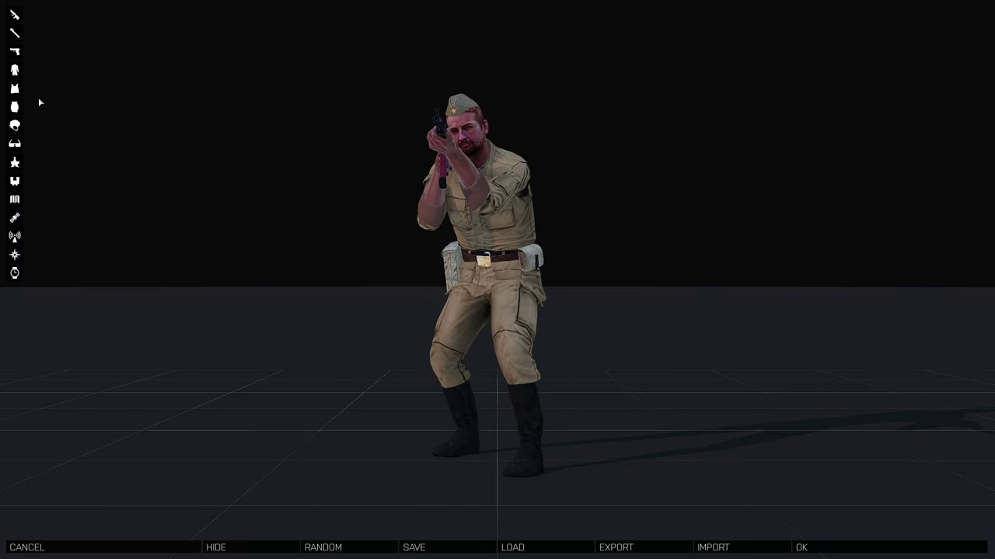
left_click(16, 125)
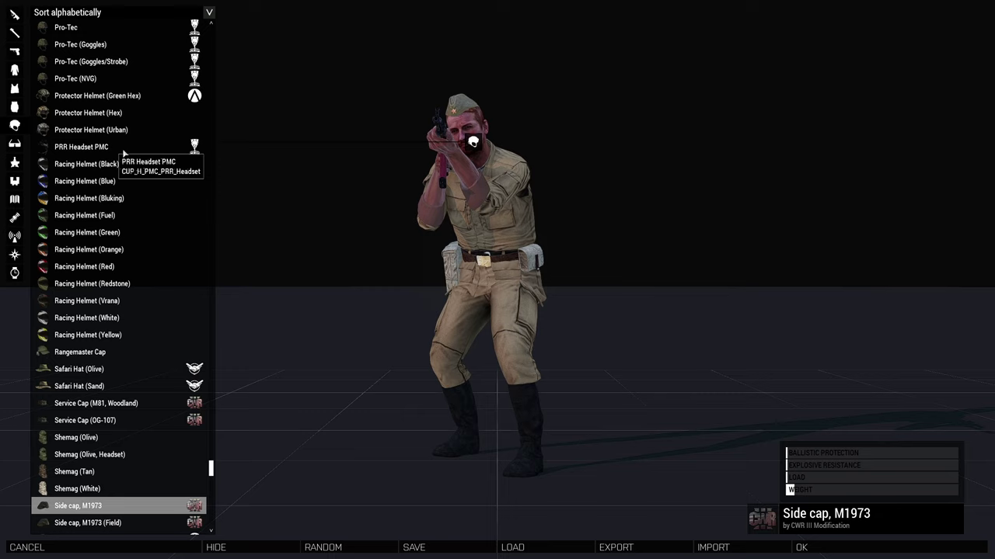
left_click(123, 388)
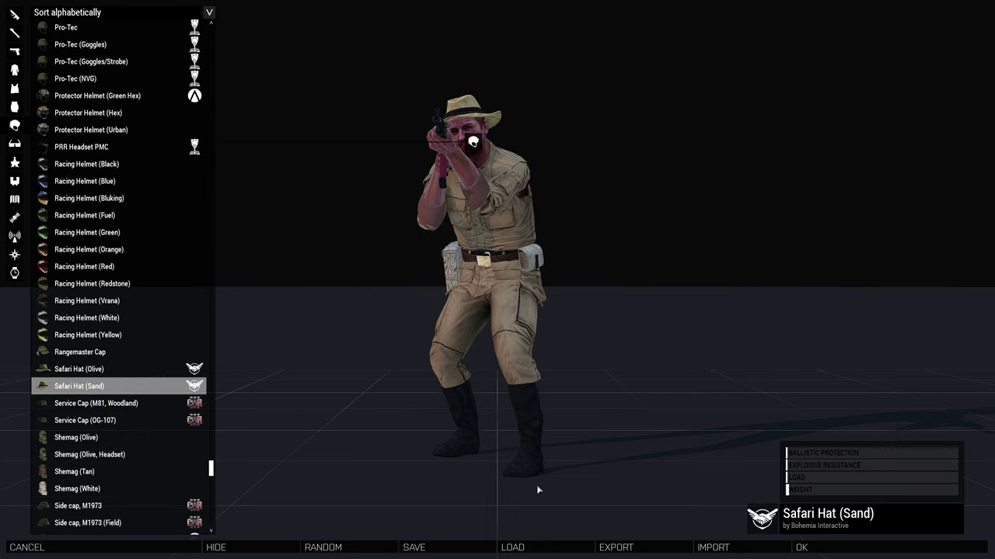
left_click(802, 547)
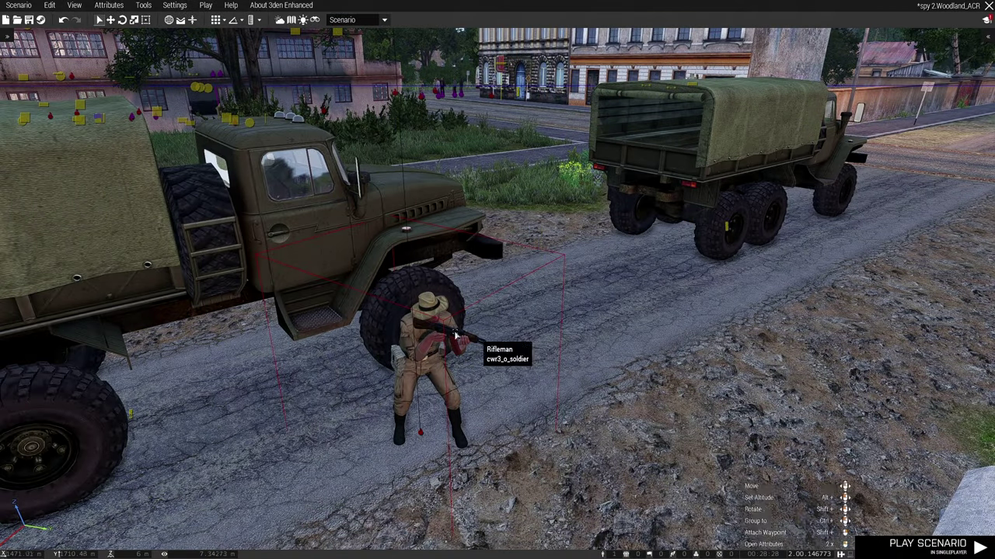
Reopen the rifleman's attributes, examine the GUARD ambient animation call and the combat script adding CUP_arifle_AK74, and close them.
right_click(450, 390)
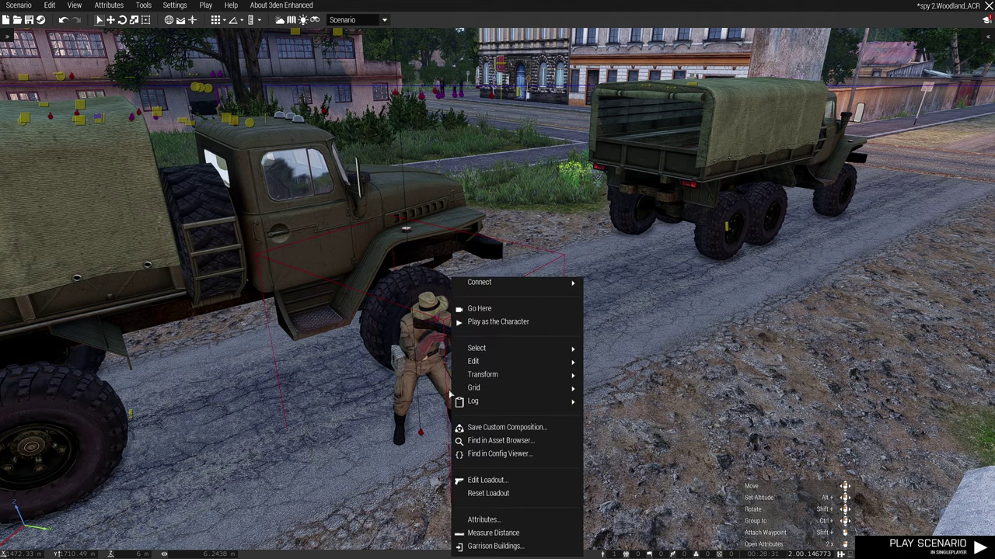
left_click(419, 433)
double_click(419, 433)
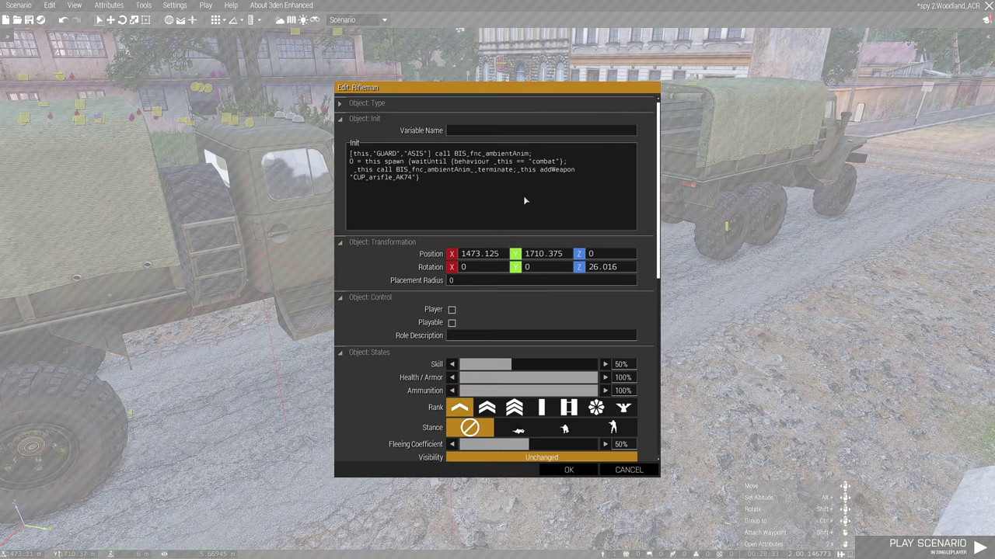
left_click_drag(438, 156, 350, 159)
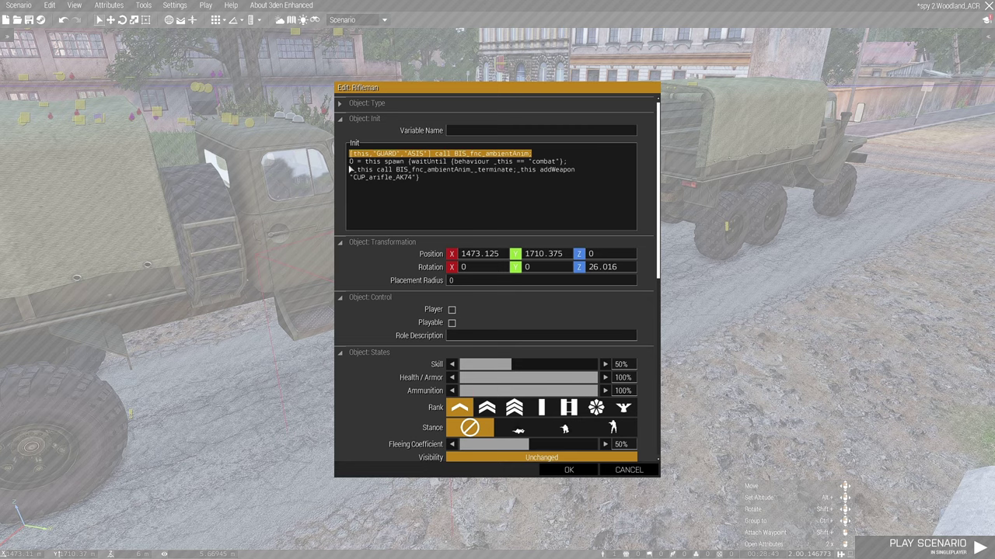
left_click_drag(351, 162, 422, 184)
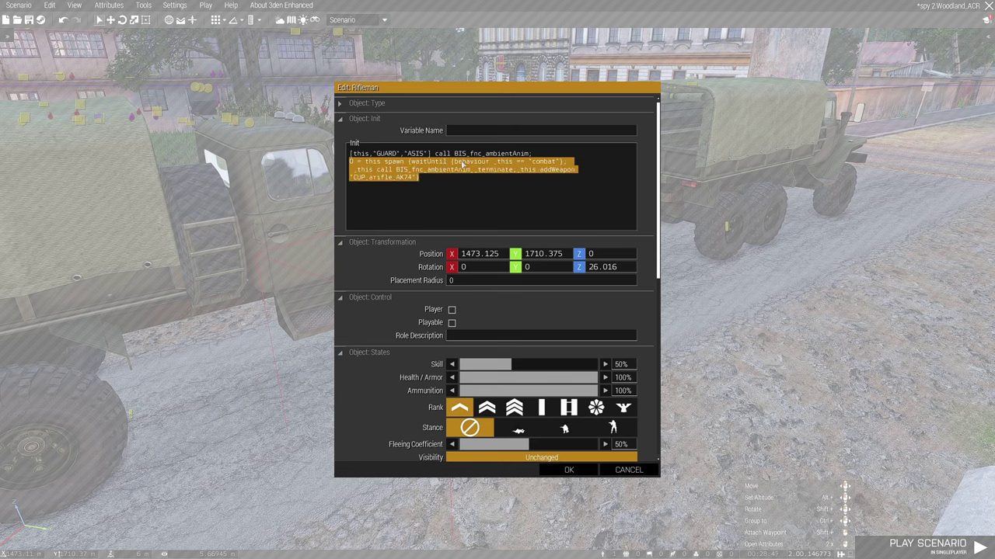
left_click(432, 177)
left_click_drag(415, 170, 560, 178)
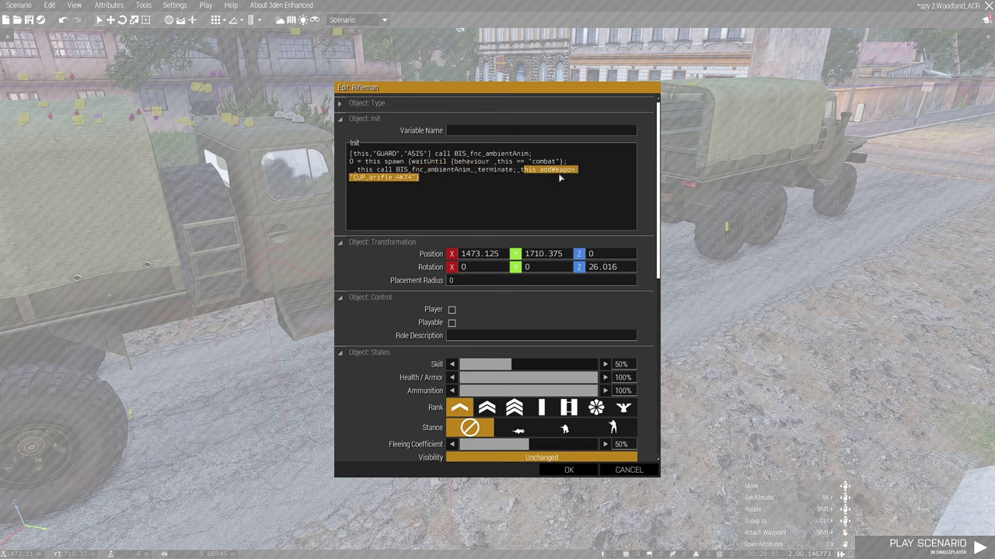
left_click(371, 184)
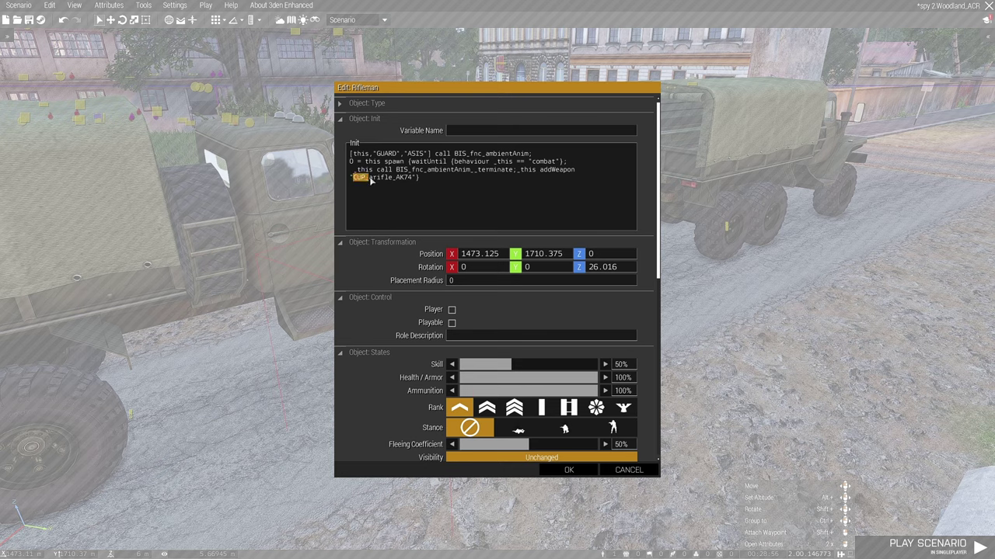
left_click_drag(370, 180, 412, 181)
left_click(577, 472)
Examine the uniform and vest class names in the condition of the undercover trigger near the yellow shed, and close its attributes.
right_click_drag(578, 472, 588, 352)
key("w")
key("w")
key("w")
key("w")
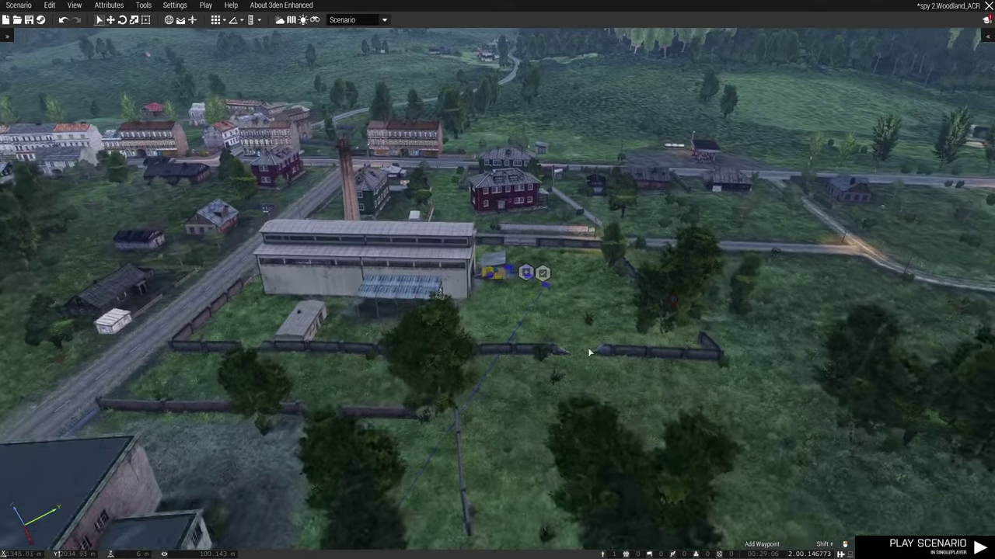
scroll(587, 354, "up", 4)
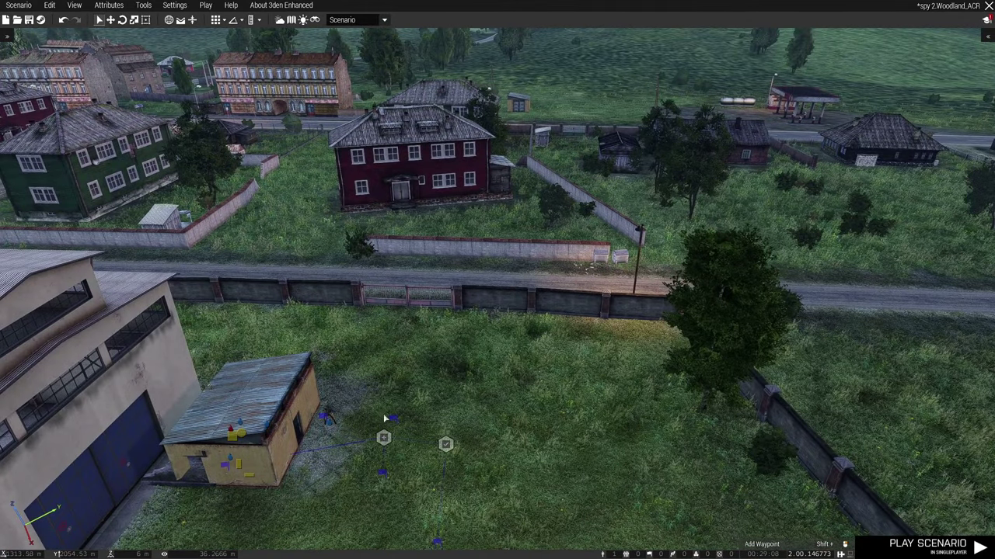
double_click(393, 420)
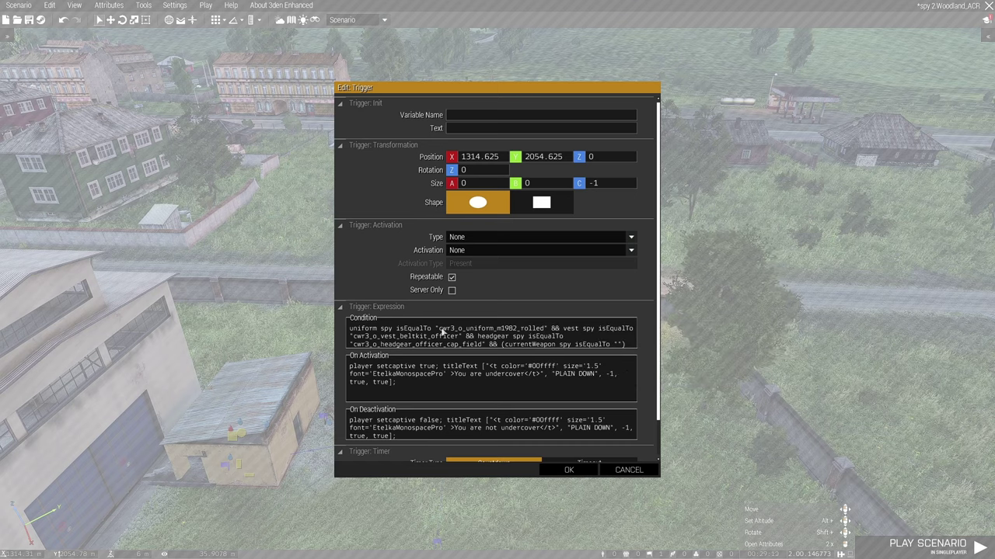
left_click_drag(441, 330, 542, 334)
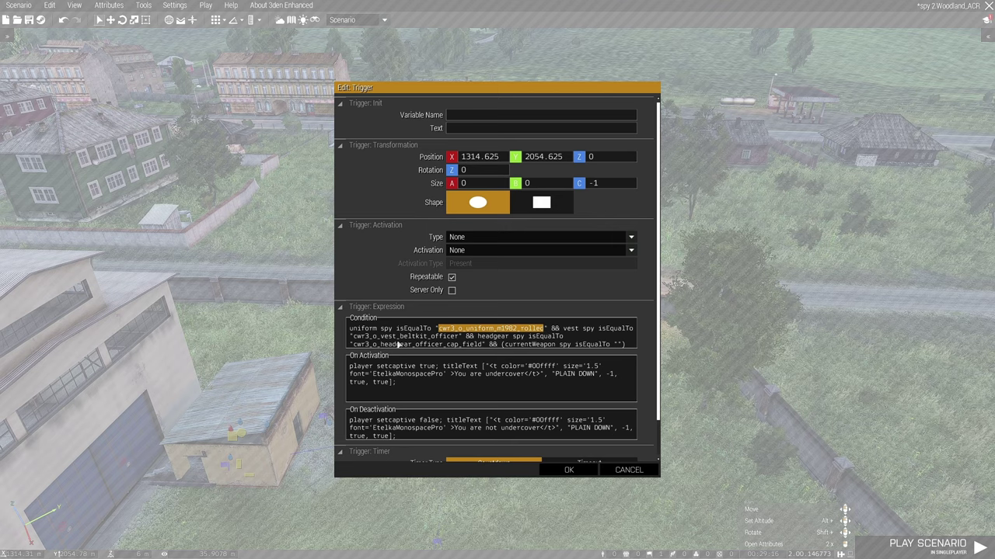
left_click_drag(354, 340, 463, 343)
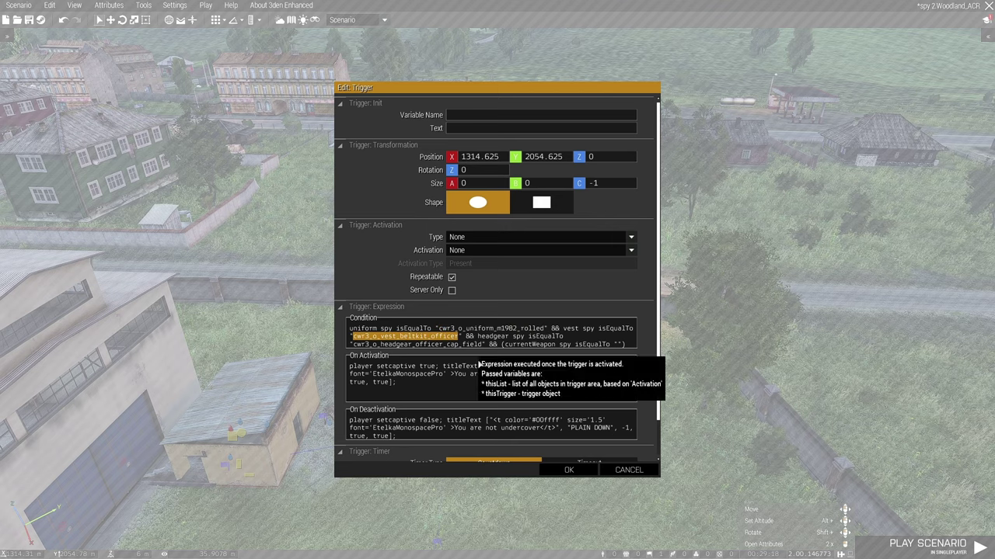
left_click(567, 470)
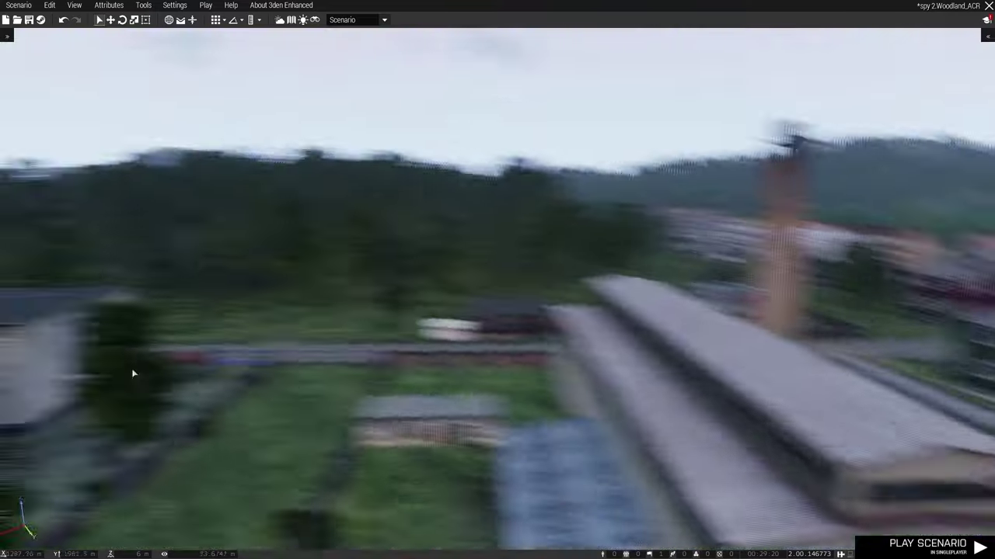
Open the officer's loadout for editing, view the outfit from several angles, and export it to the clipboard.
key("q")
key("w")
right_click_drag(431, 298, 334, 344)
key("w")
key("w")
key("w")
right_click(358, 363)
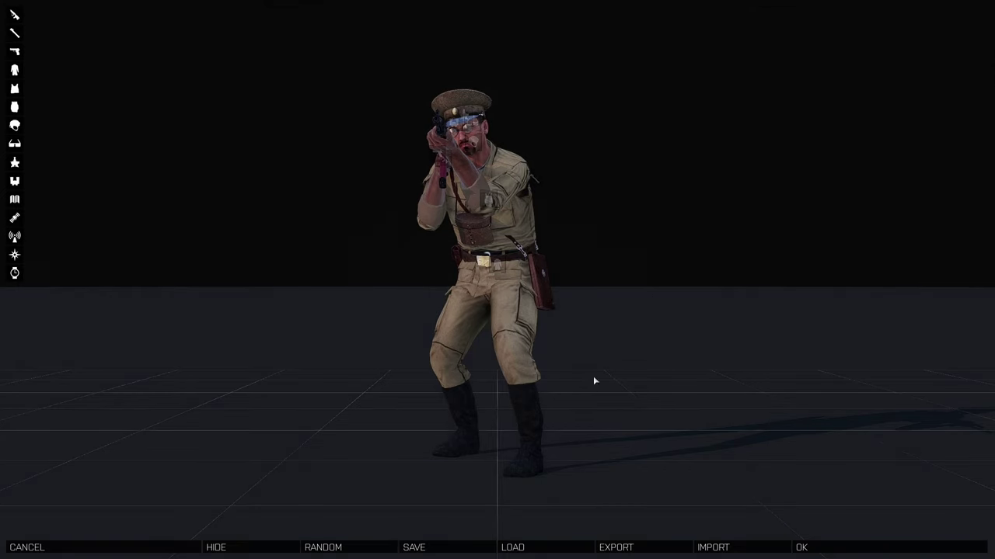
left_click_drag(593, 376, 553, 142)
scroll(572, 264, "up", 5)
scroll(572, 264, "down", 5)
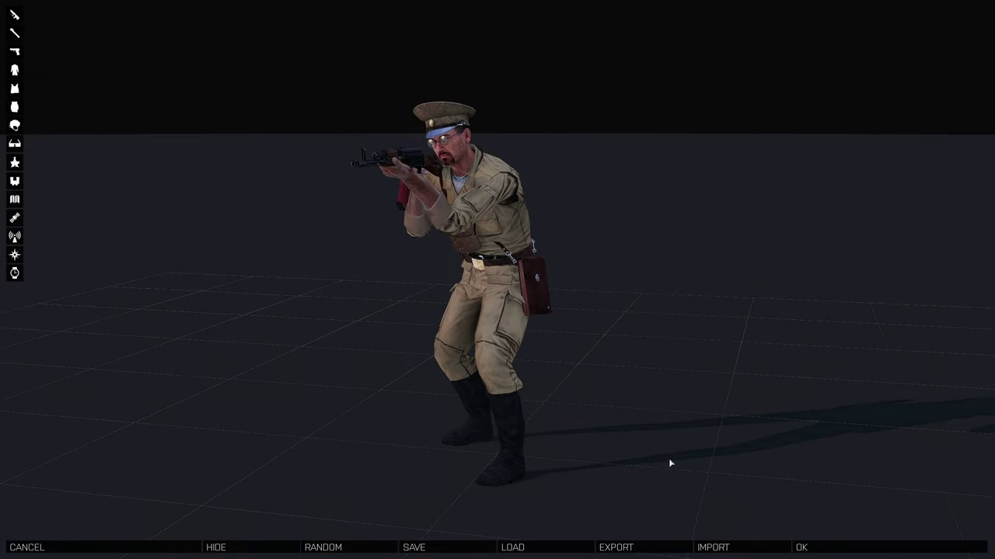
left_click(633, 547)
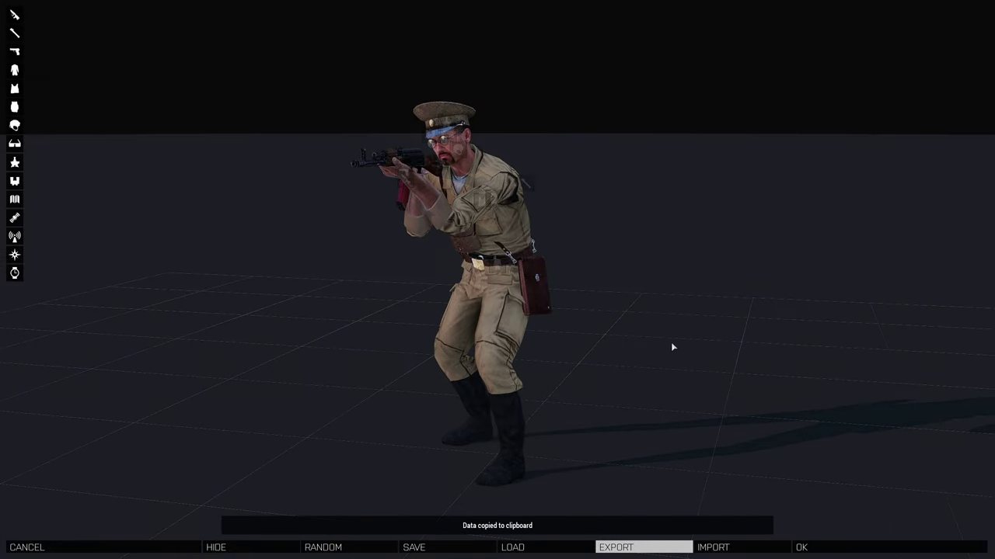
Switch to Notepad and replace the old text with the exported officer loadout.
key("alt+Tab")
key("alt+Tab")
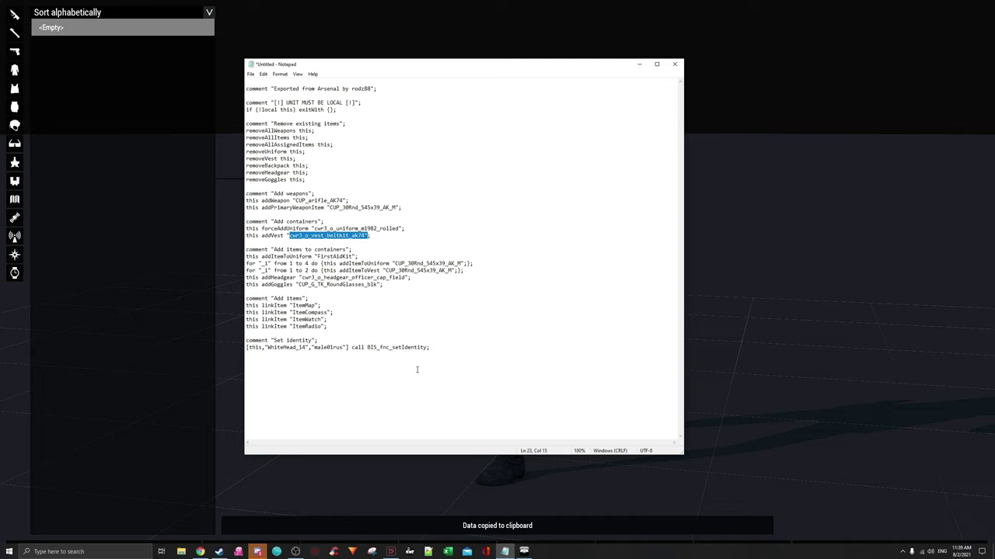
left_click_drag(423, 367, 247, 173)
key("ctrl+shift+Home")
key("Delete")
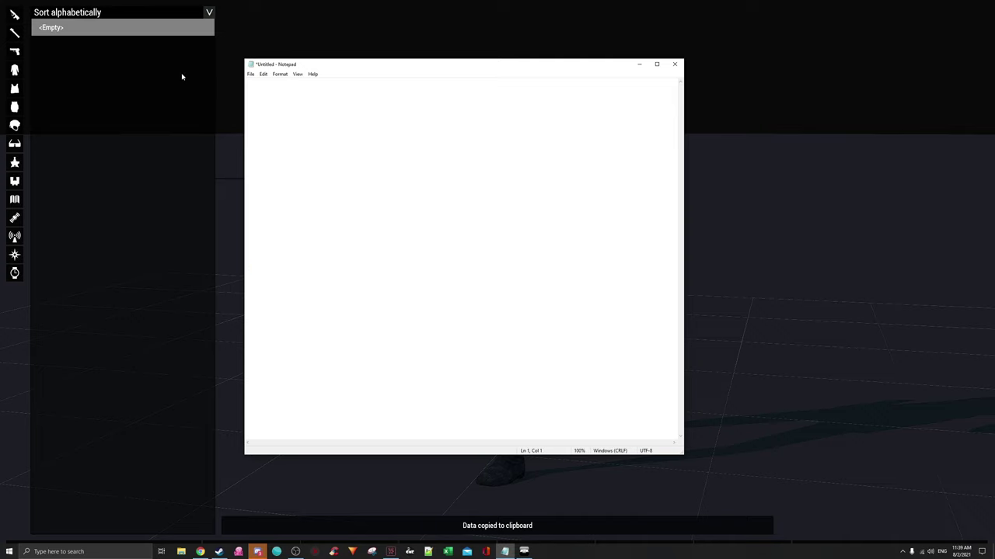
key("ctrl+v")
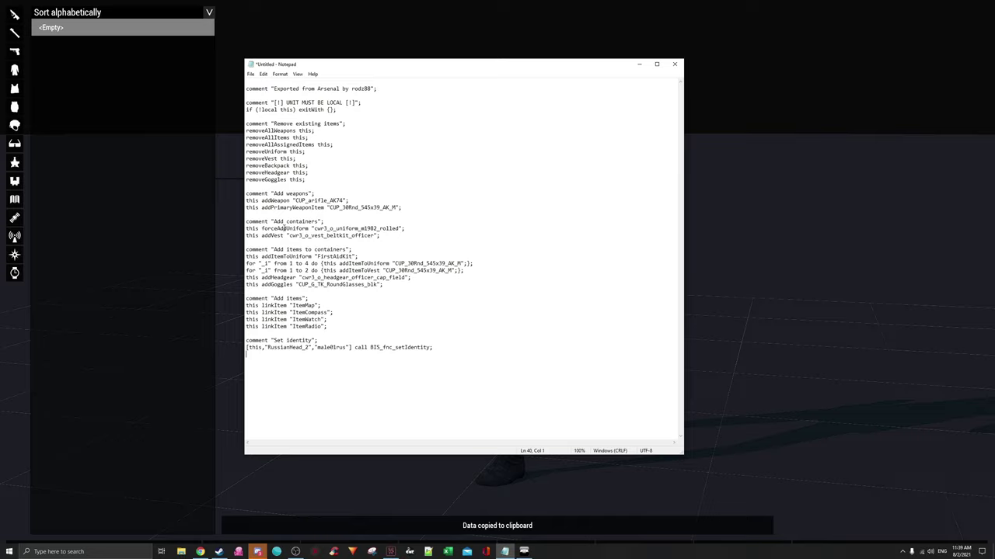
Examine the uniform, vest and headgear class names in the exported loadout code.
left_click_drag(401, 228, 313, 229)
left_click_drag(376, 236, 288, 236)
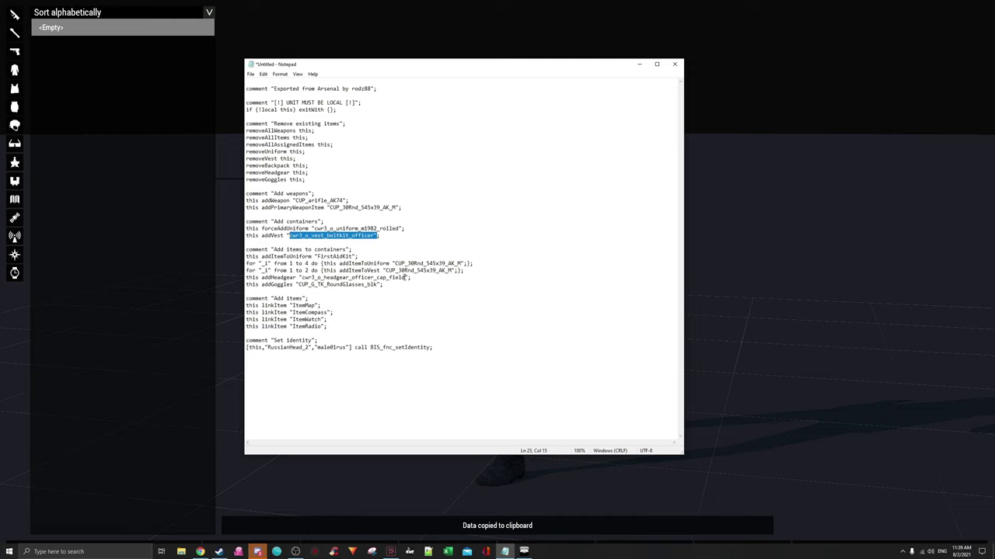
left_click_drag(406, 278, 307, 278)
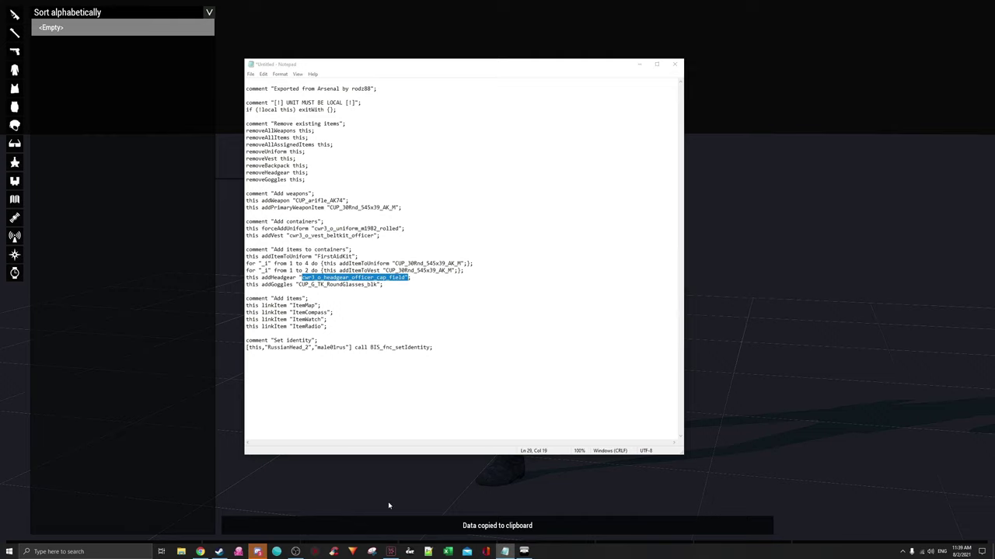
Switch back to Arma 3 and give the officer the Officer Cap (SLA) and the BAF Osprey Mk3 Pilot (DPM) vest.
left_click(390, 551)
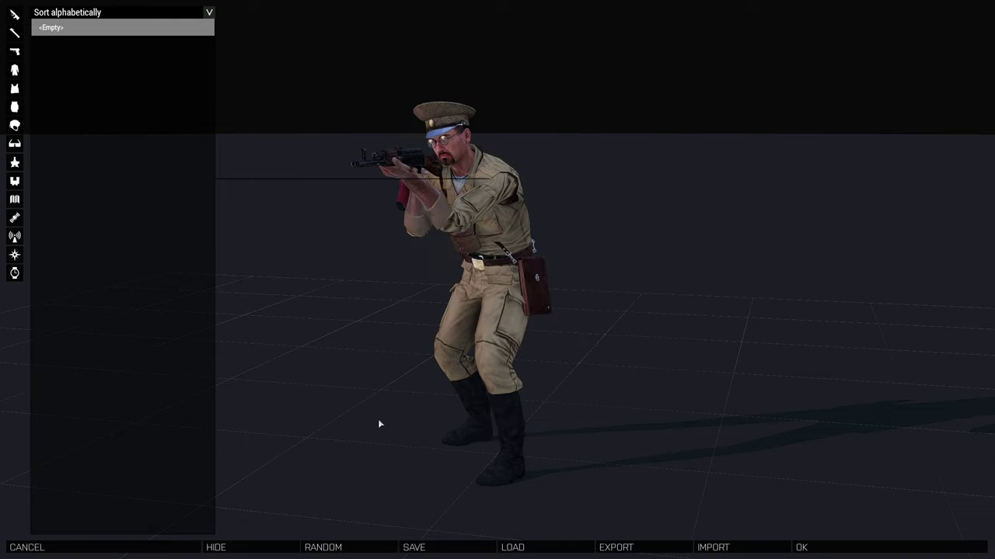
left_click(14, 125)
scroll(115, 210, "down", 3)
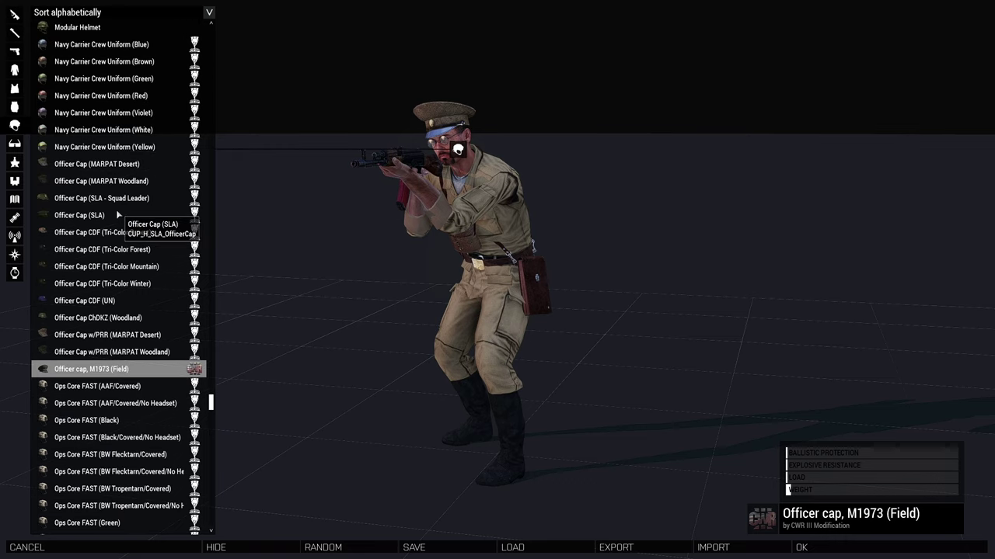
left_click(93, 216)
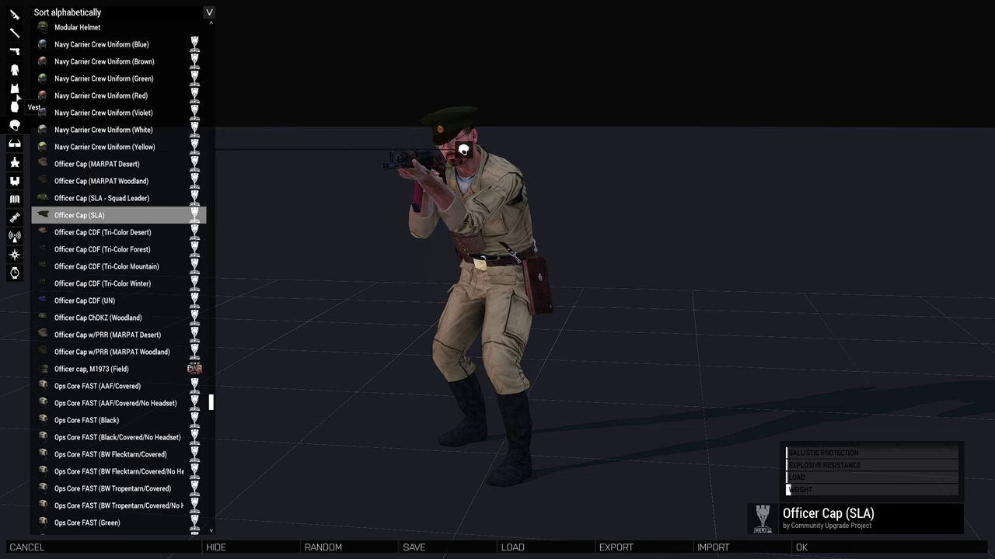
left_click(14, 88)
left_click(87, 216)
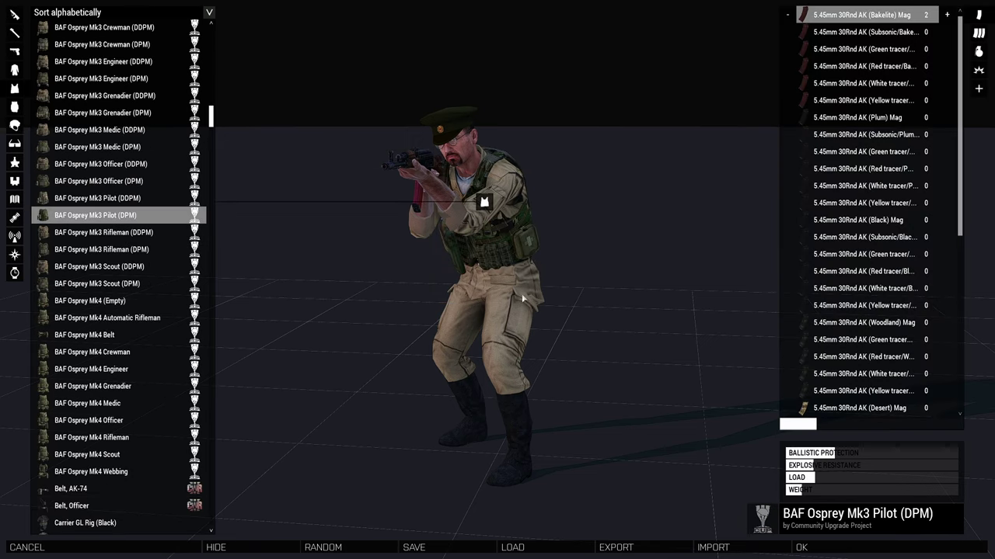
left_click_drag(523, 298, 519, 371)
Export the officer's modified loadout to the clipboard and replace the text in Notepad with it.
left_click(618, 546)
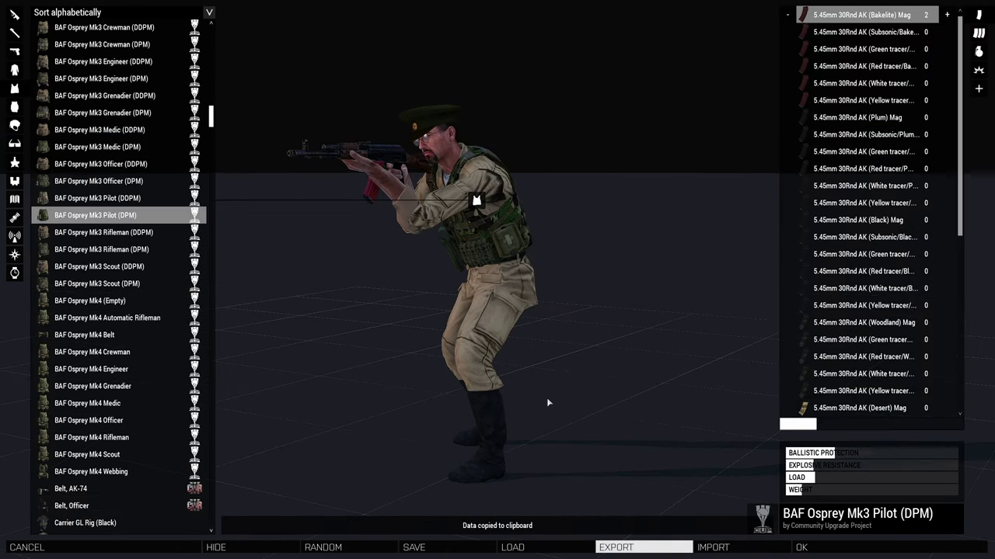
key("alt+Tab")
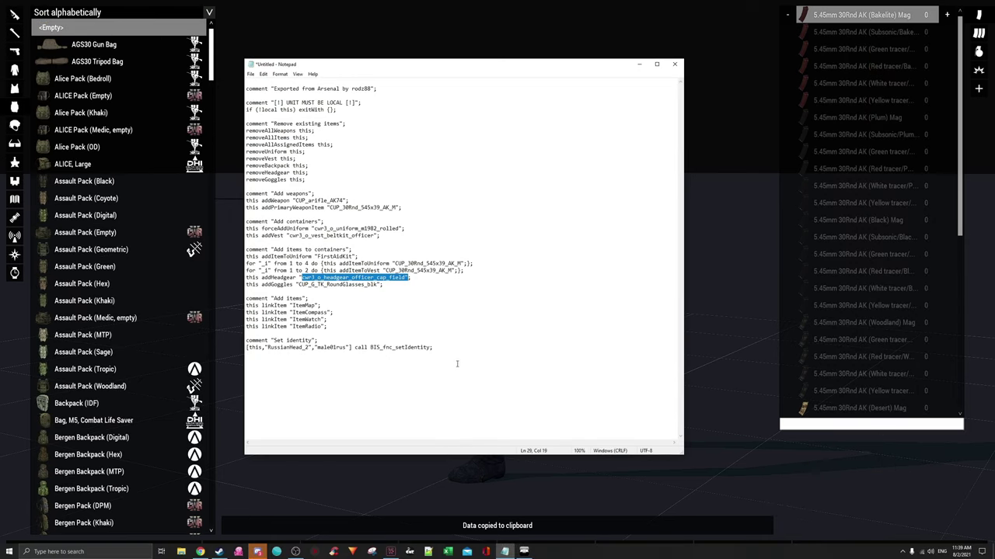
key("ctrl+a")
key("ctrl+v")
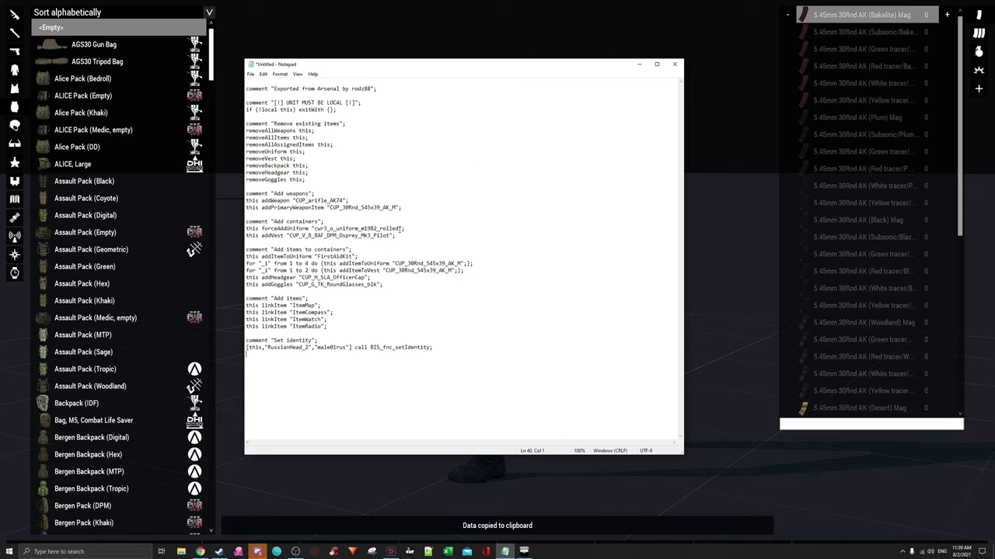
Check the uniform, vest and headgear class names in the new export, and return to Arma 3, discarding the officer's loadout changes.
left_click_drag(401, 229, 330, 228)
left_click(381, 236)
left_click_drag(394, 235, 289, 235)
left_click_drag(371, 278, 299, 278)
left_click(429, 468)
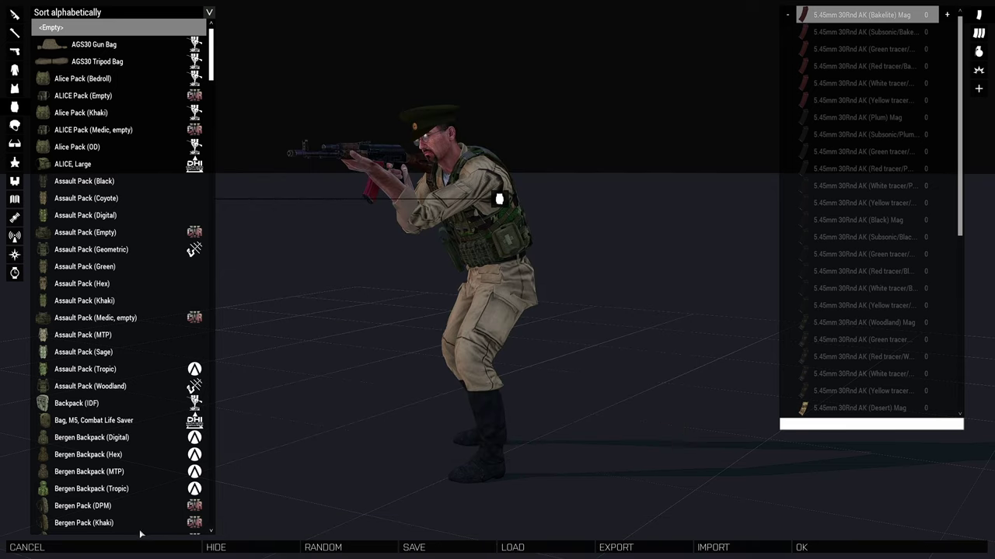
left_click(117, 547)
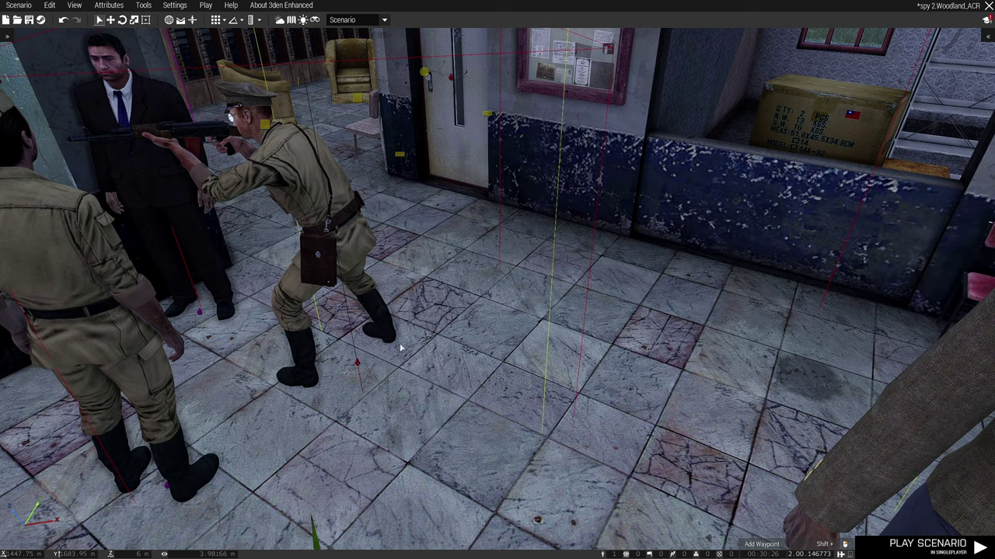
Survey the scenario area on the Chernogorsk map and view the grey building with the blue entrance lettering from outside in 3D.
left_click(292, 19)
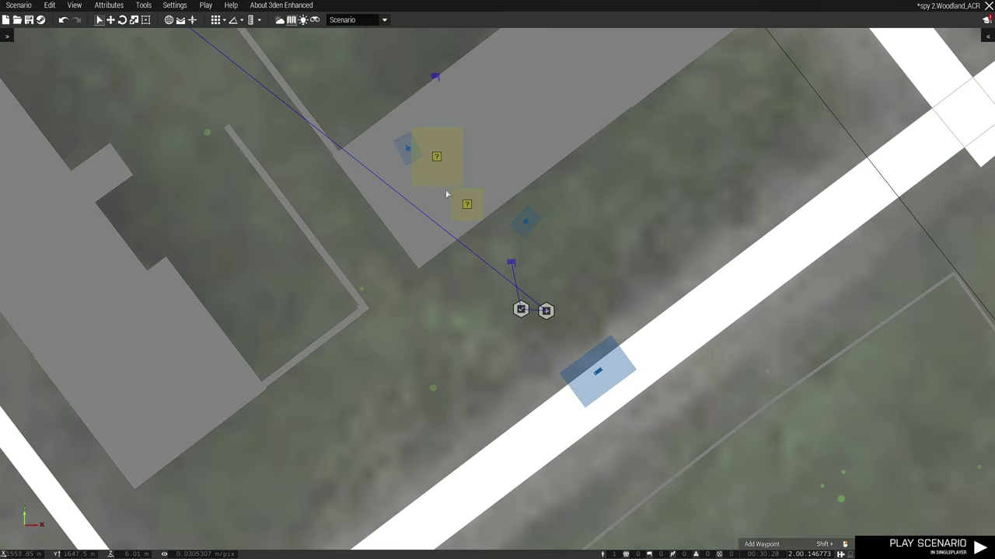
scroll(446, 194, "down", 10)
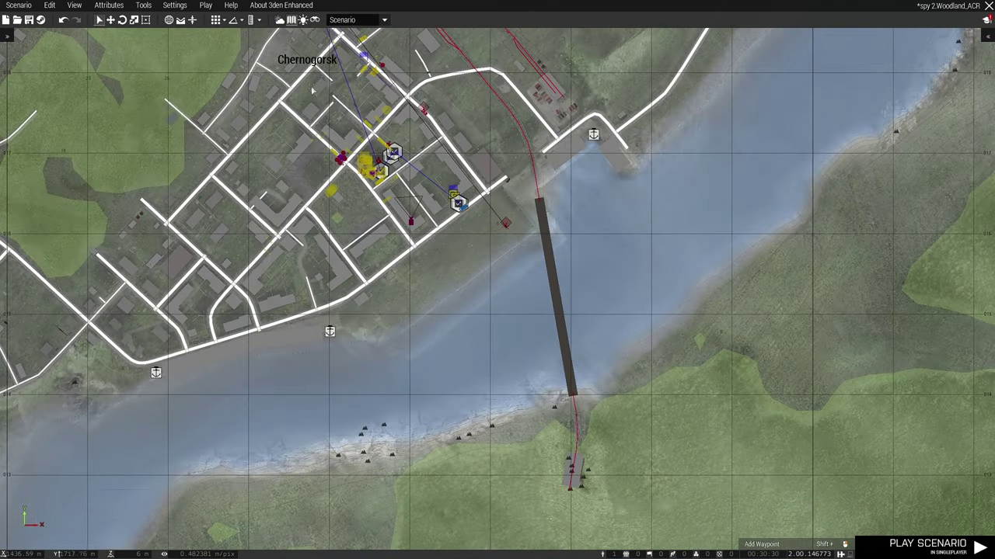
left_click(291, 19)
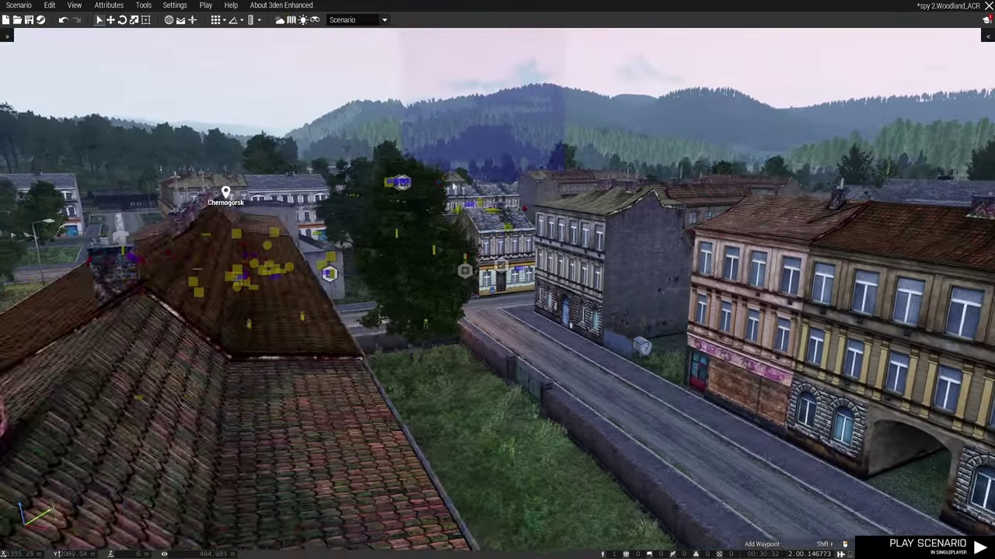
key("a")
right_click_drag(464, 199, 536, 212)
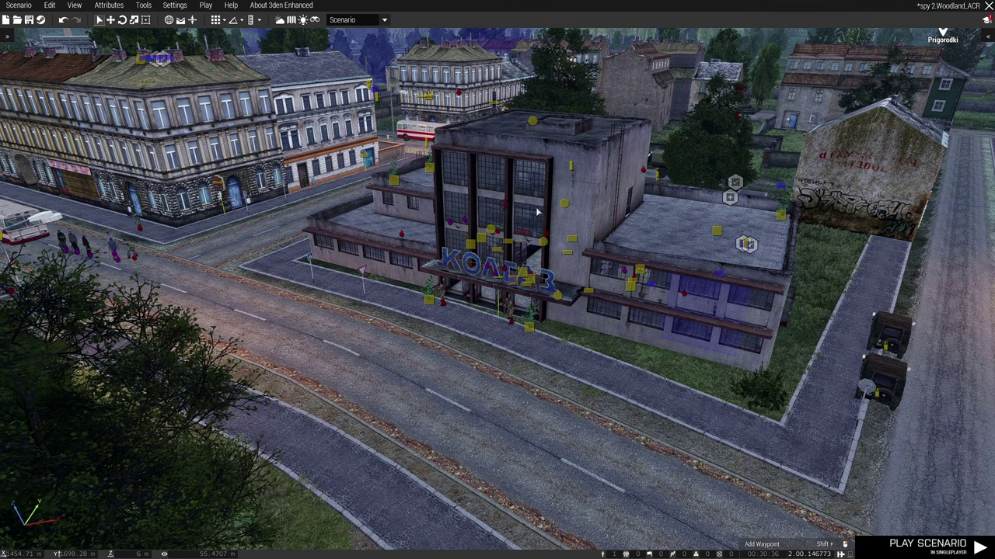